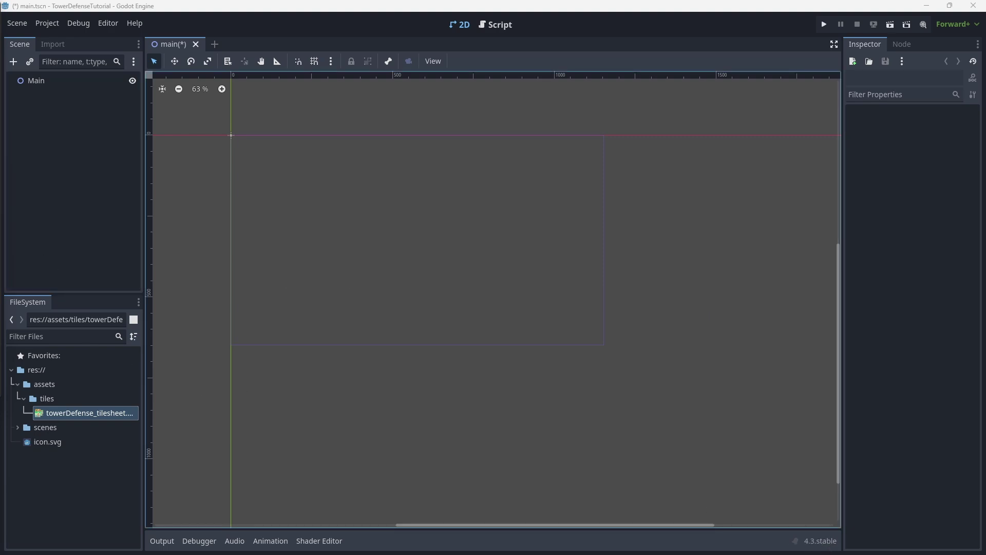
pyautogui.click(48, 198)
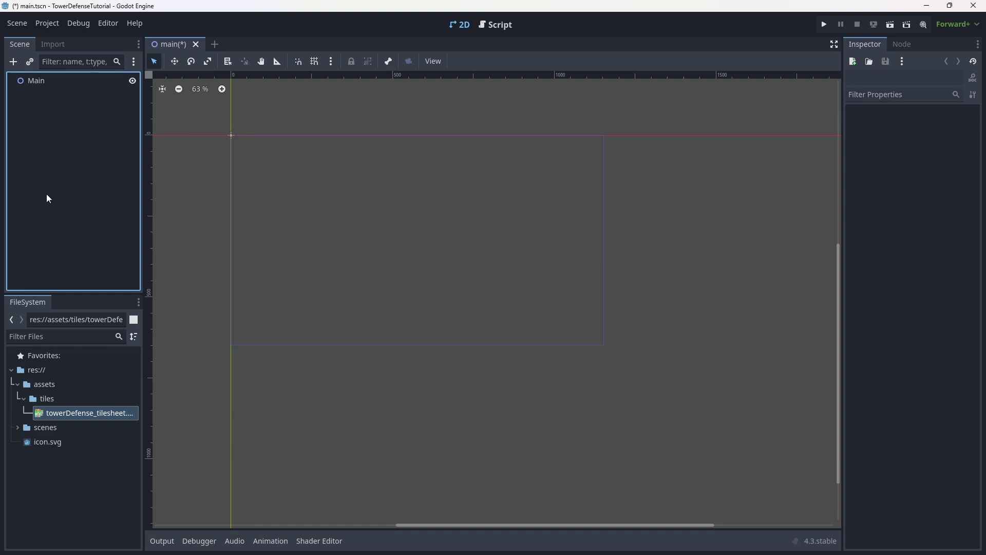
pyautogui.click(54, 82)
pyautogui.hotkey('ctrl', 'shift', 'a')
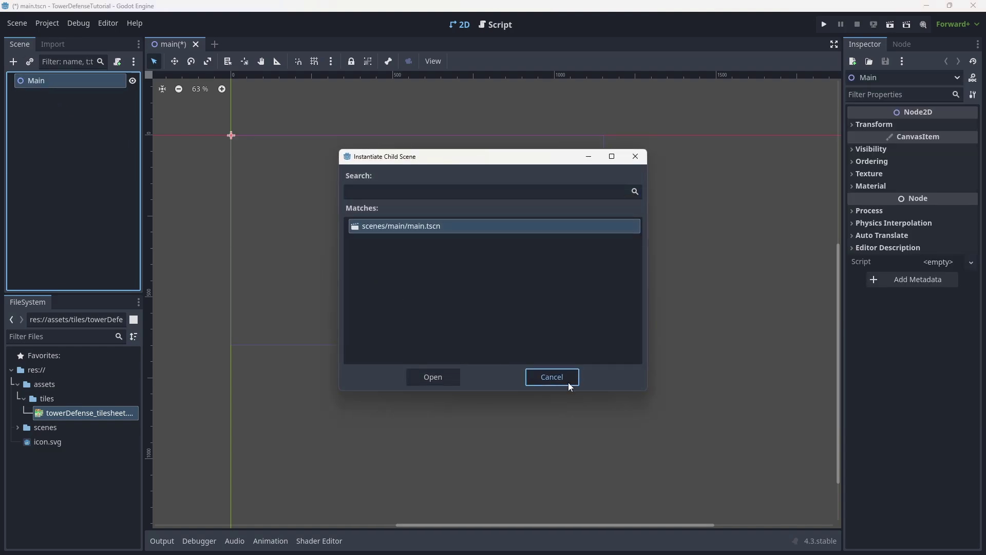
pyautogui.click(568, 382)
# Search the node types for "tilem" and compare the descriptions of TileMap and TileMapLayer without creating a node.
pyautogui.hotkey('ctrl', 'a')
pyautogui.write('tilem')
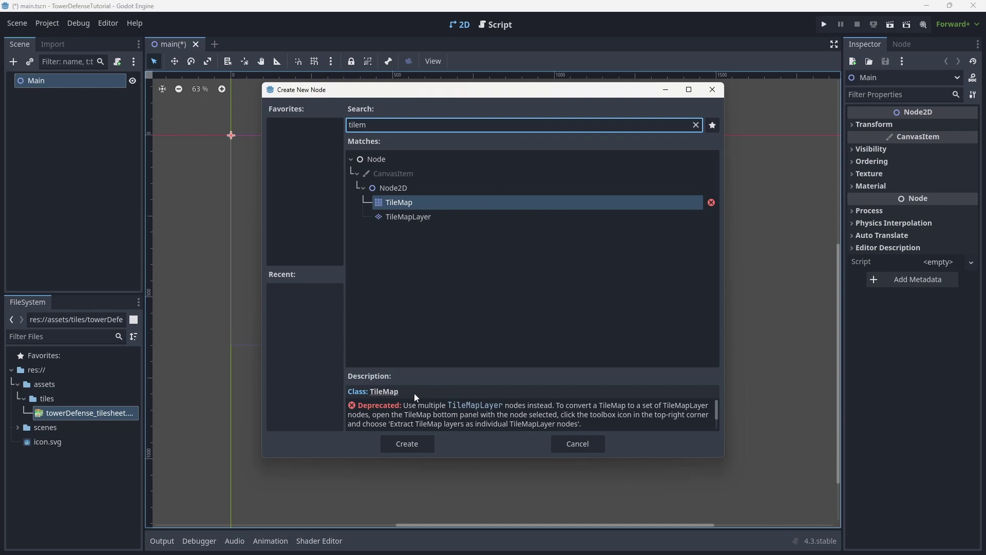
pyautogui.moveTo(714, 204)
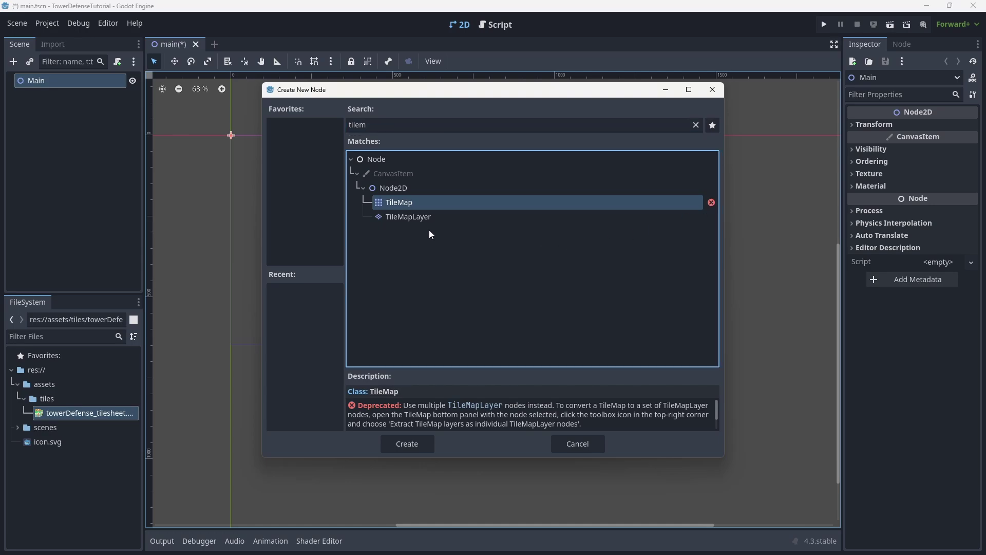
pyautogui.click(406, 217)
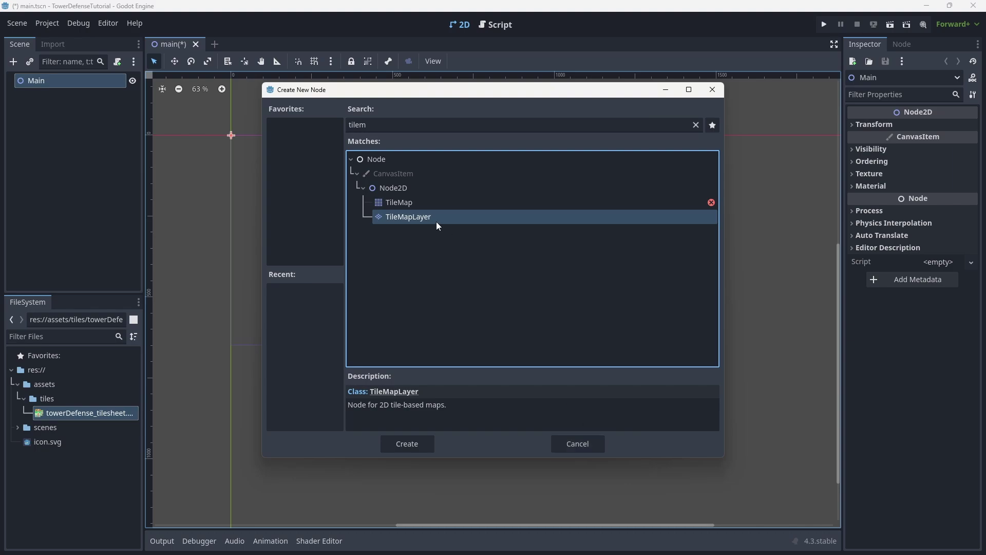
pyautogui.press('Up')
pyautogui.click(417, 218)
pyautogui.click(594, 445)
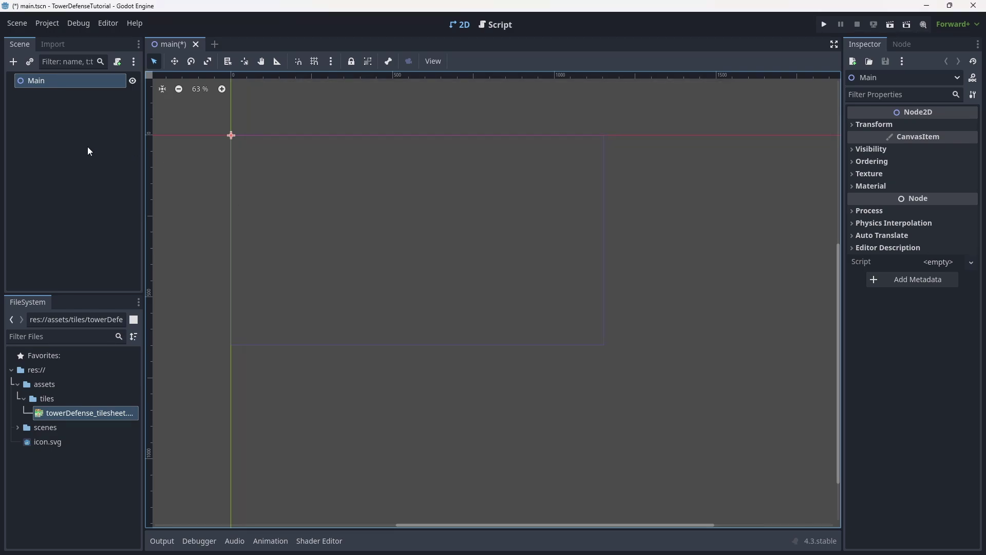
# Add a TileMapLayer node as a child of the Main node.
pyautogui.hotkey('ctrl', 'a')
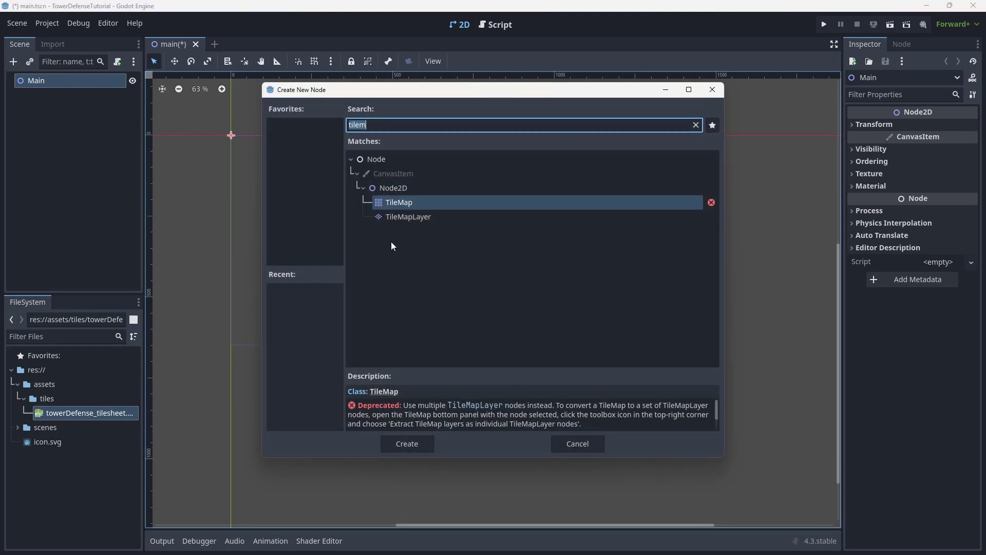
pyautogui.click(428, 217)
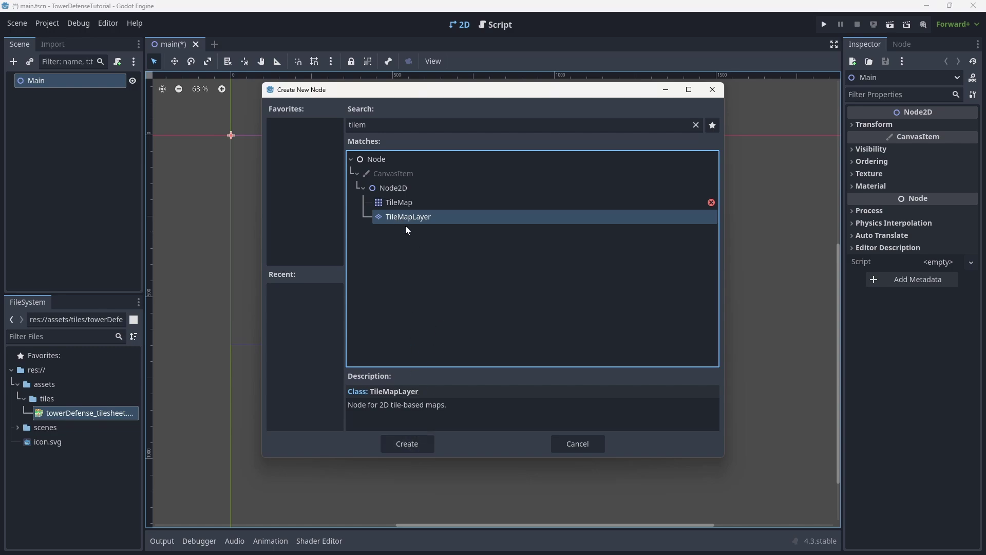
pyautogui.click(396, 445)
pyautogui.click(53, 191)
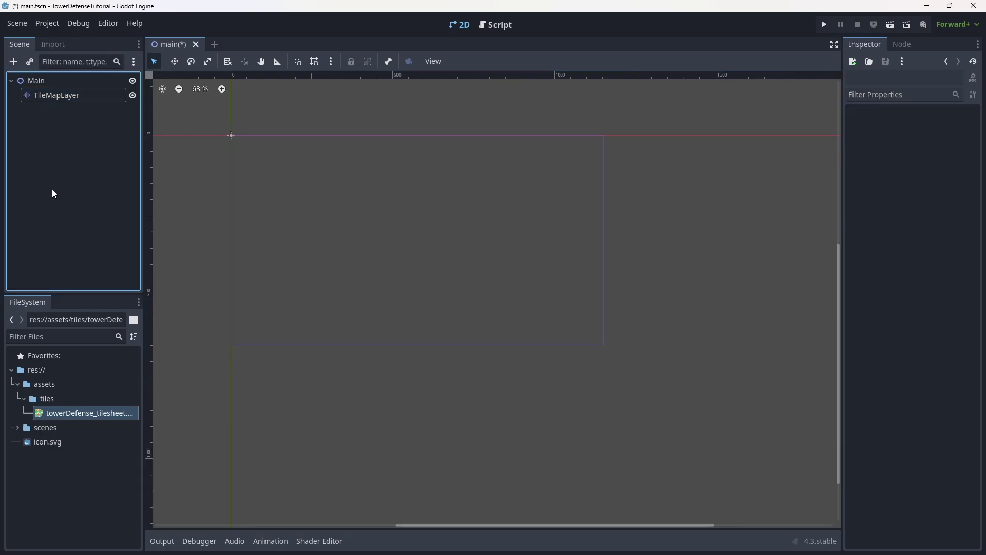
# Create a new TileSet resource for the TileMapLayer node and expand its properties.
pyautogui.click(62, 95)
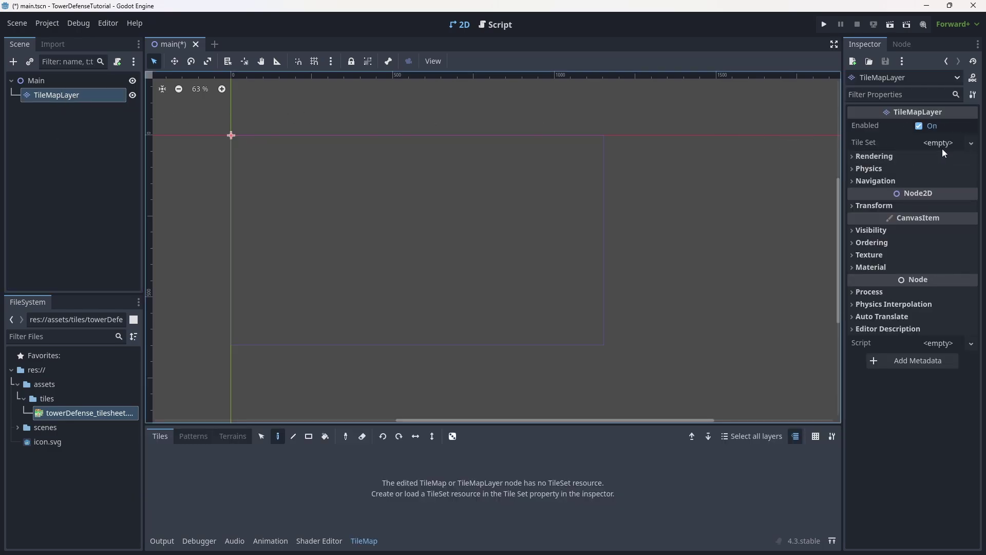
pyautogui.click(974, 144)
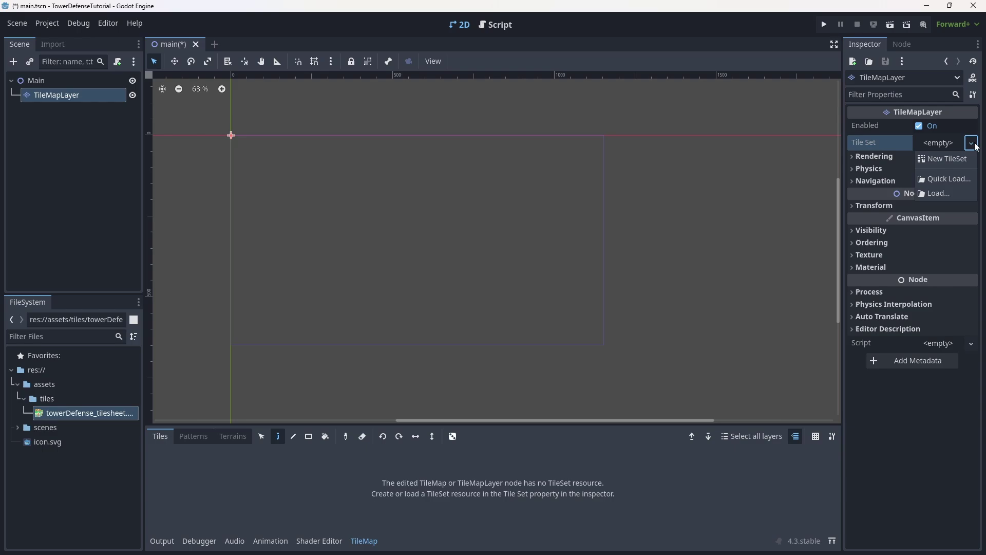
pyautogui.click(940, 159)
pyautogui.click(936, 146)
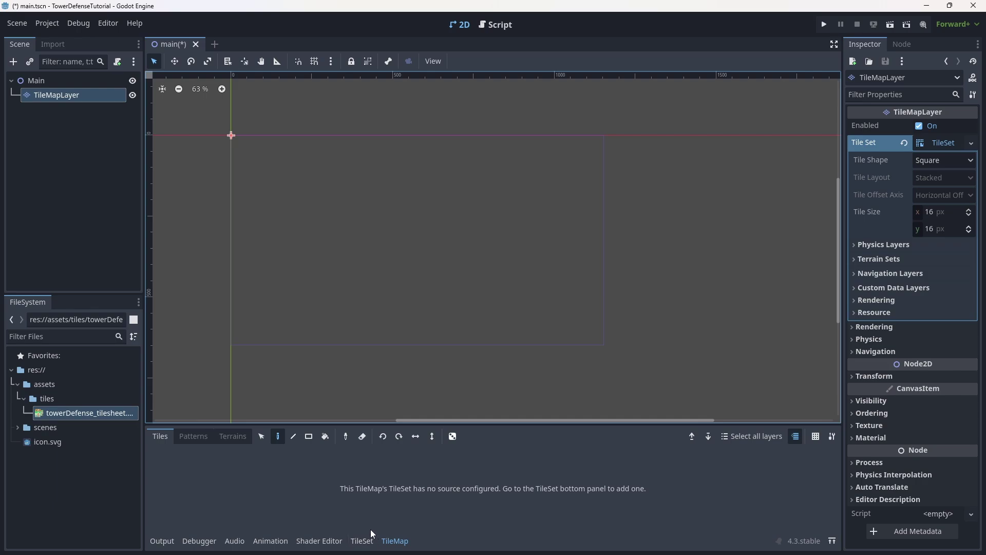
# Switch between the TileSet and TileMap editors, ending on the TileSet editor, and enlarge its area.
pyautogui.click(362, 541)
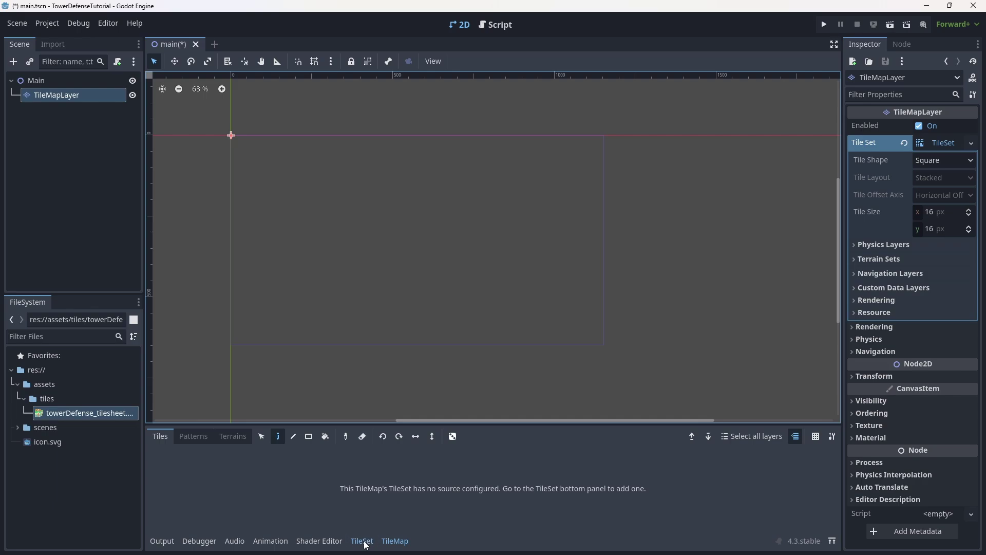
pyautogui.click(390, 545)
pyautogui.click(362, 541)
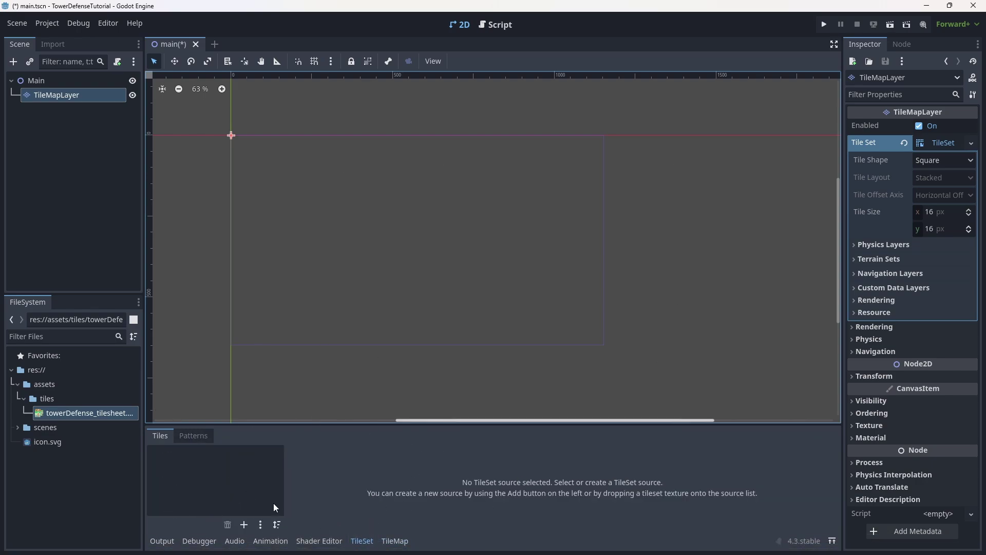
pyautogui.moveTo(308, 425); pyautogui.dragTo(323, 365)
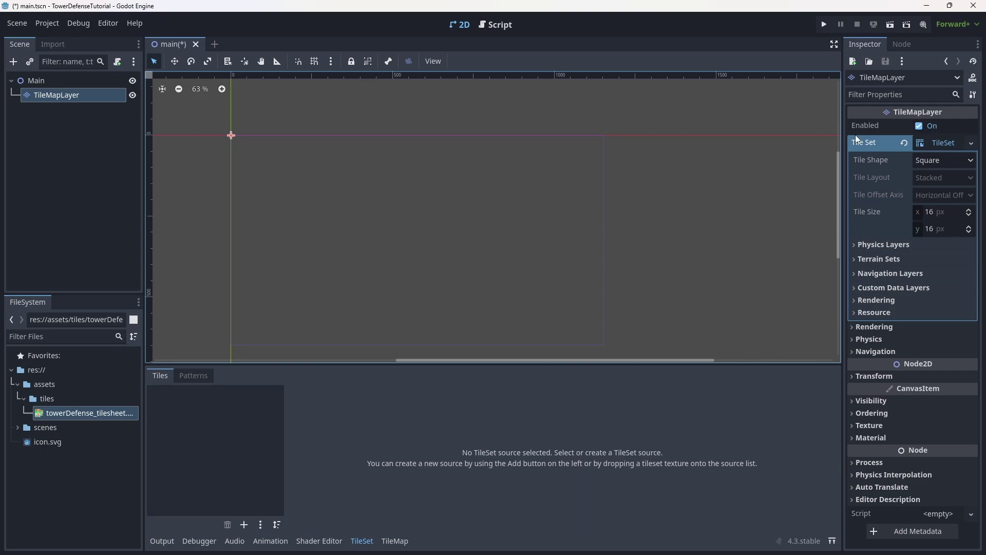
# Set the TileSet's tile size to 64 px in both x and y.
pyautogui.click(936, 143)
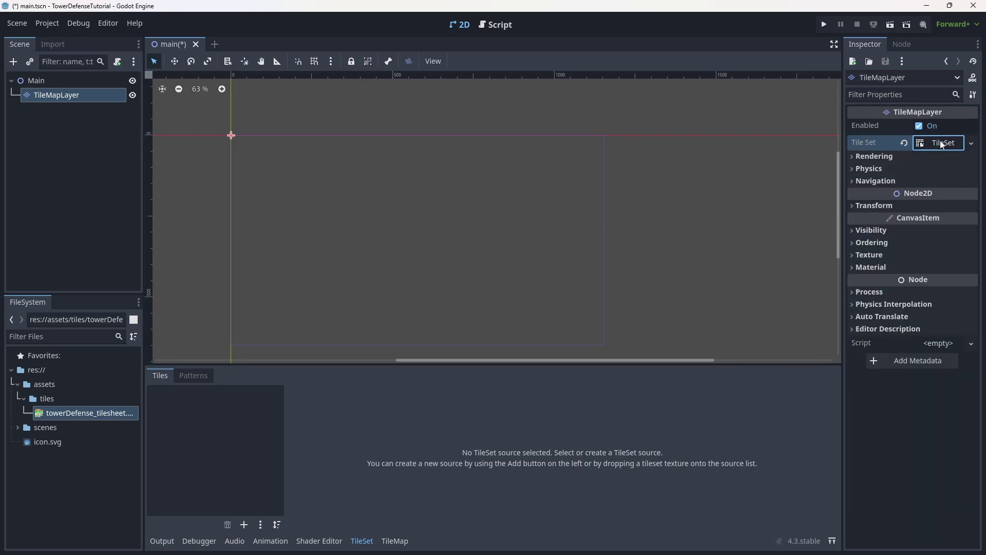
pyautogui.click(941, 144)
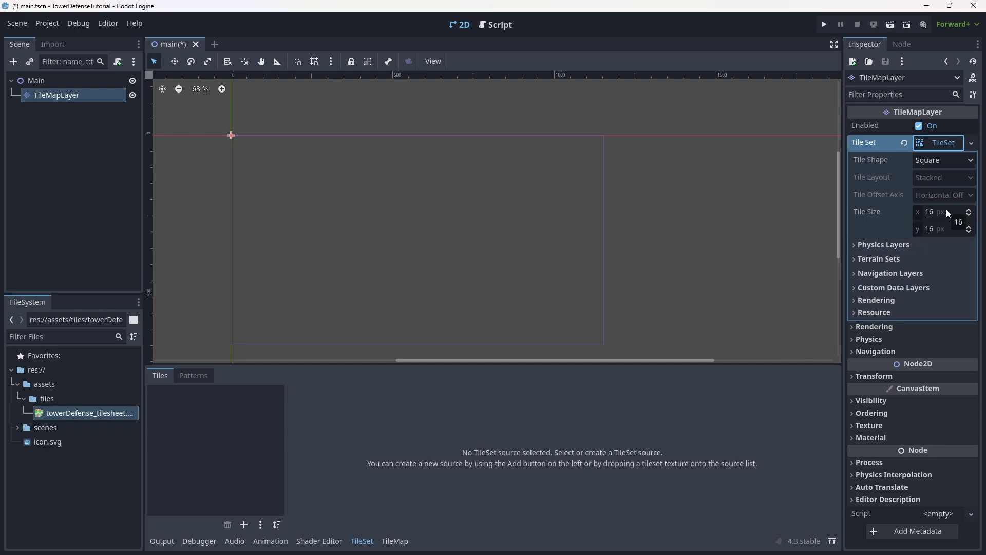
pyautogui.moveTo(81, 415)
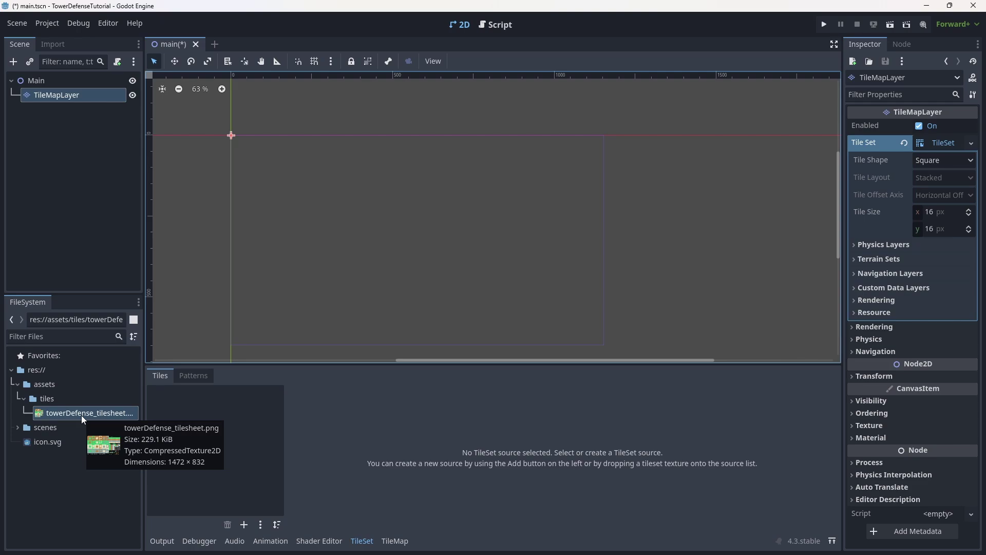
pyautogui.click(944, 213)
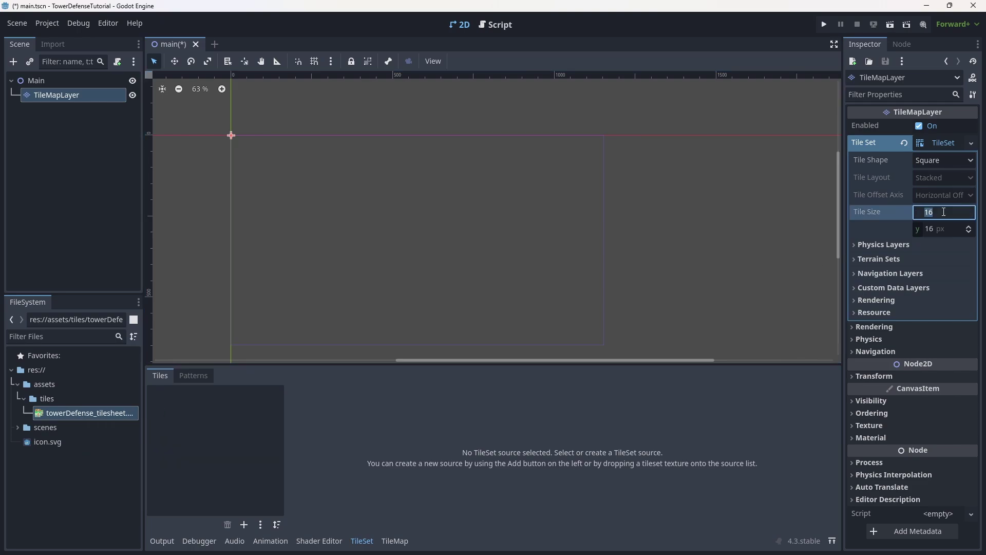
pyautogui.write('64')
pyautogui.click(936, 231)
pyautogui.write('64')
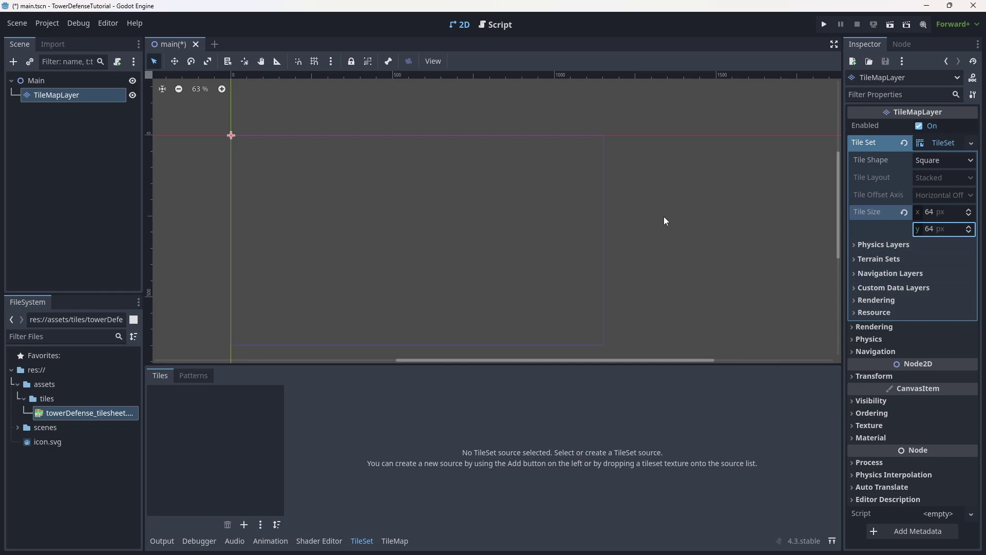
# Add towerDefense_tilesheet.png to the TileSet as an atlas source and decline automatic tile creation.
pyautogui.click(185, 451)
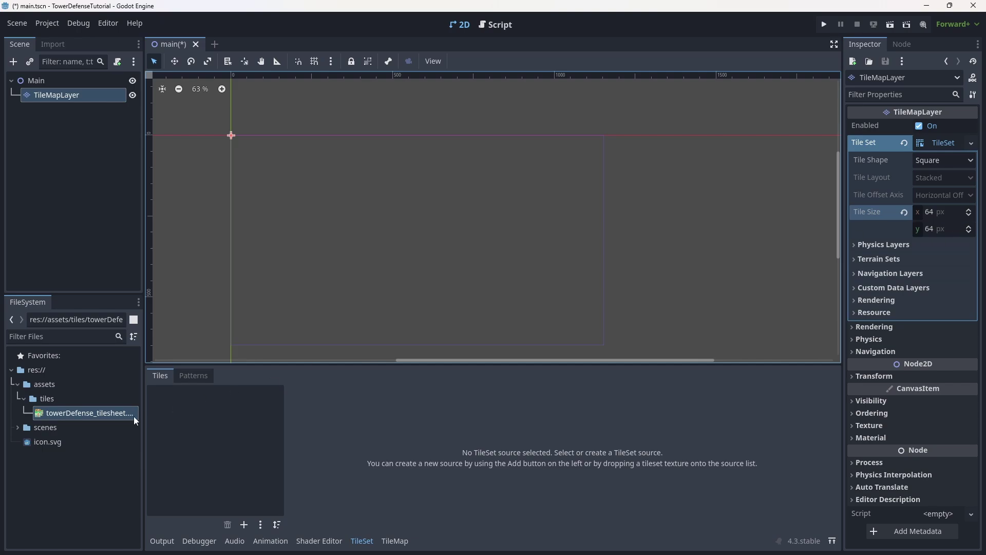
pyautogui.moveTo(115, 415); pyautogui.dragTo(180, 415)
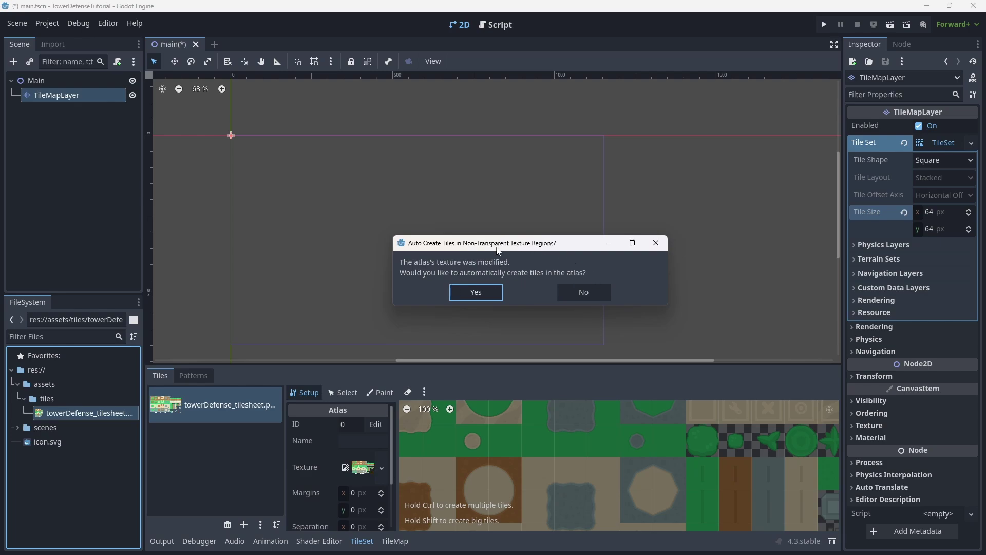
pyautogui.click(595, 298)
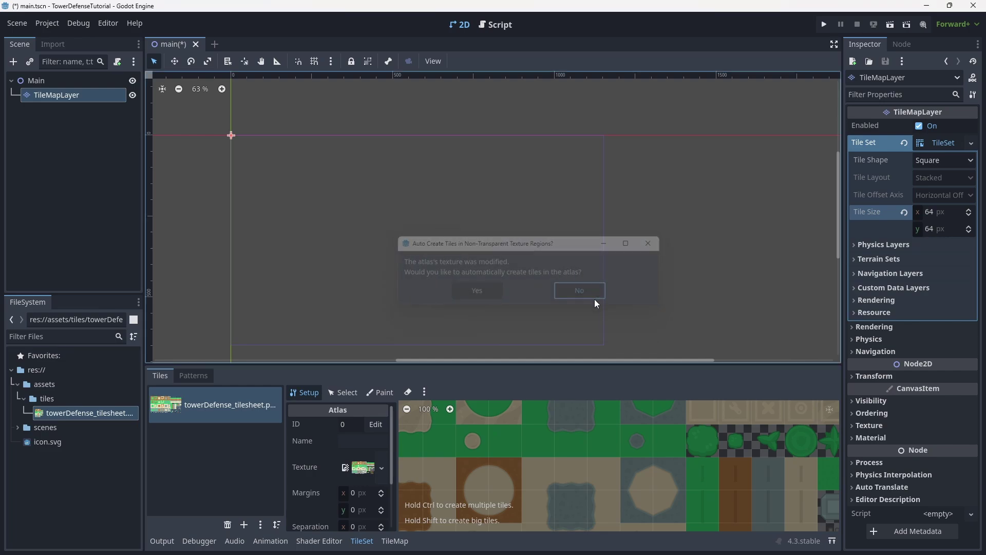
# Create individual tiles in the atlas for the first 3×3 block, the brown ground with the green grass patch.
pyautogui.scroll(-5, 519, 320)
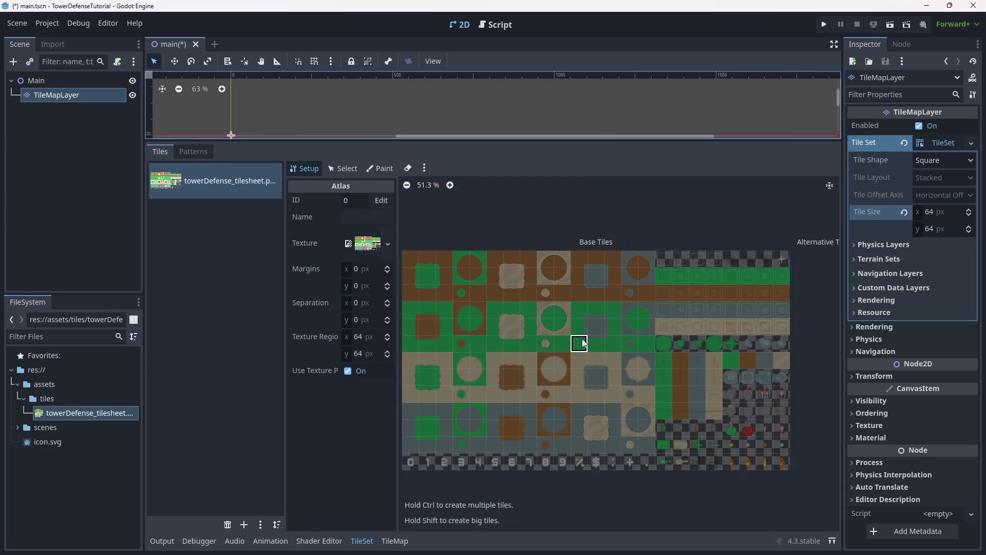
pyautogui.scroll(-2, 586, 360)
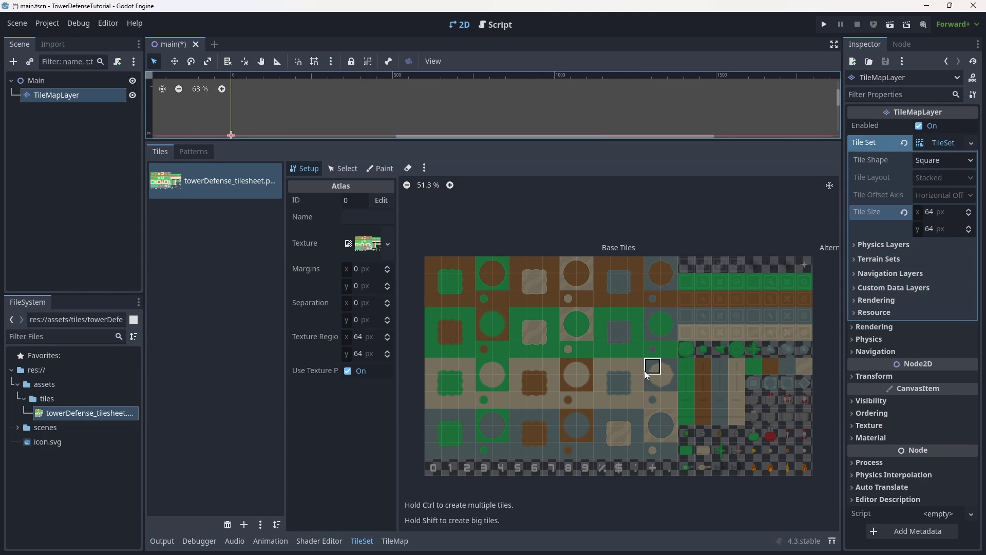
pyautogui.scroll(1, 621, 367)
pyautogui.scroll(1, 622, 367)
pyautogui.moveTo(481, 281); pyautogui.dragTo(574, 303, button='middle')
pyautogui.scroll(6, 513, 265)
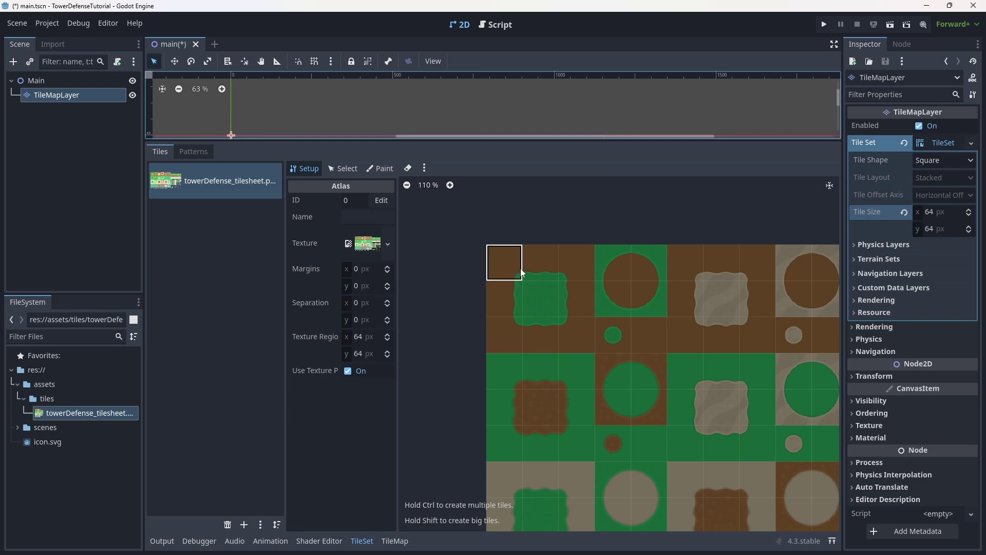
pyautogui.click(519, 267)
pyautogui.click(545, 266)
pyautogui.click(585, 262)
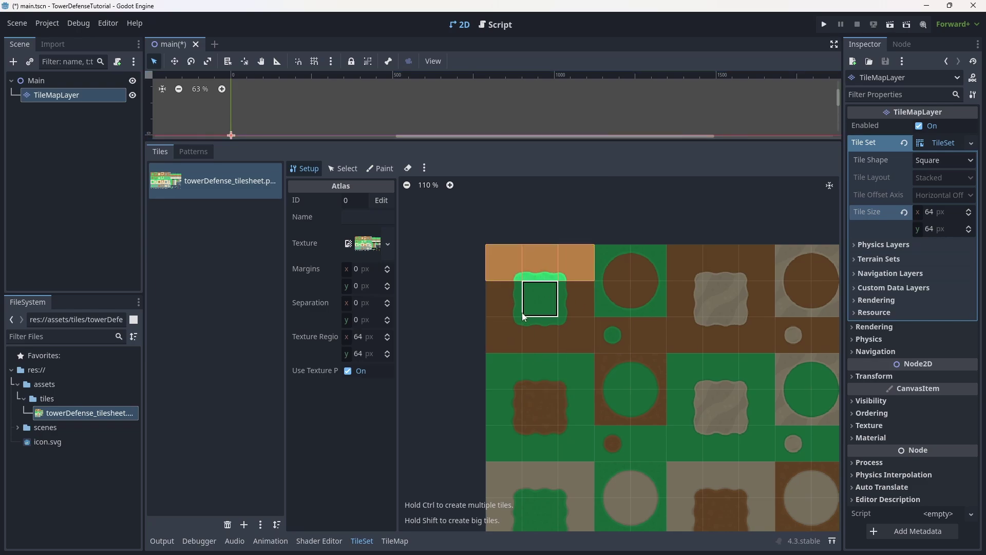
pyautogui.click(508, 302)
pyautogui.click(541, 339)
pyautogui.click(570, 337)
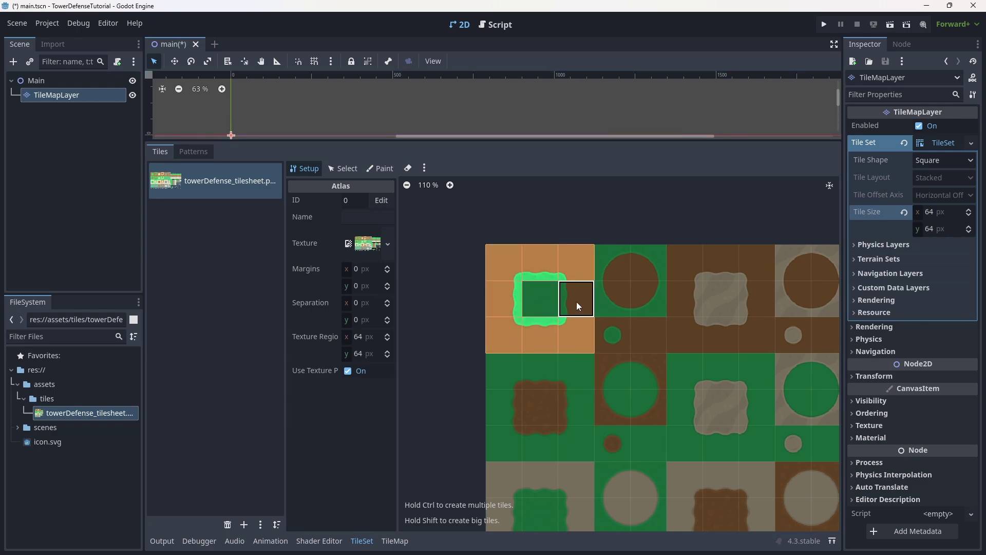
pyautogui.click(576, 301)
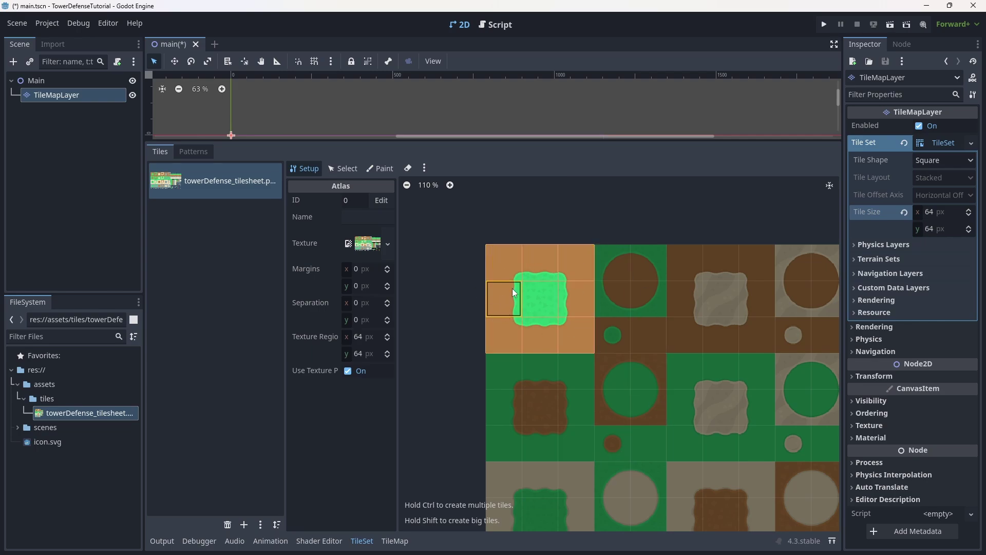
# Try painting the green grass tile onto the map with the TileMap editor and undo the painting.
pyautogui.click(390, 542)
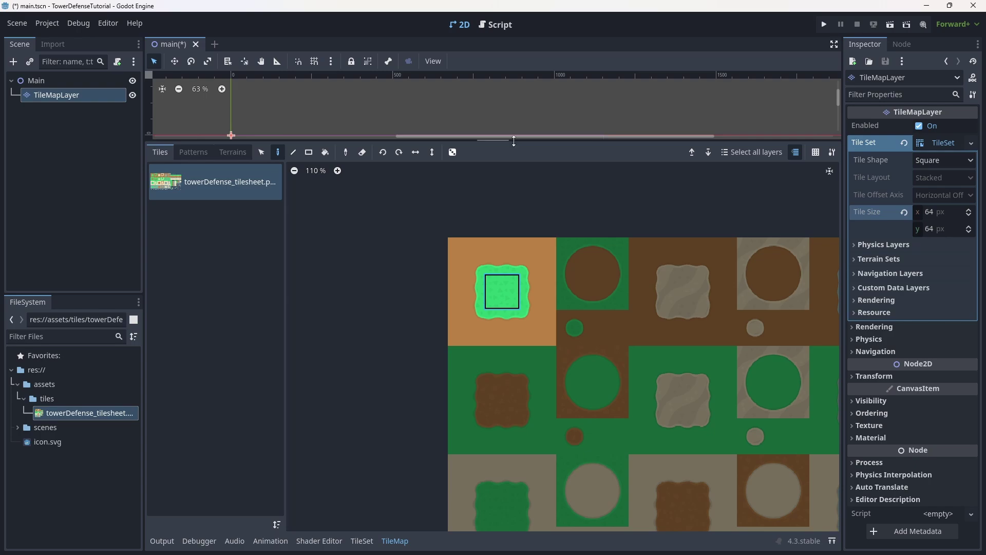
pyautogui.moveTo(514, 143); pyautogui.dragTo(547, 310)
pyautogui.moveTo(493, 185)
pyautogui.mouseDown()
pyautogui.moveTo(582, 205)
pyautogui.moveTo(474, 225)
pyautogui.moveTo(513, 233)
pyautogui.moveTo(508, 270)
pyautogui.mouseUp()
pyautogui.hotkey('ctrl', 'z')
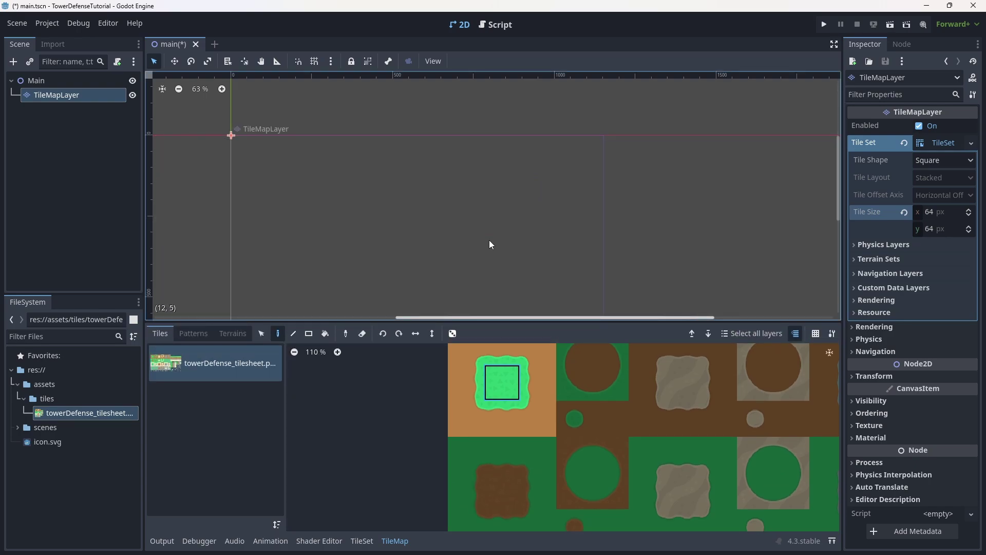
# Erase the nine tiles of the first 3×3 block, the brown ground with the green grass patch, from the TileSet atlas.
pyautogui.moveTo(487, 322); pyautogui.dragTo(487, 128)
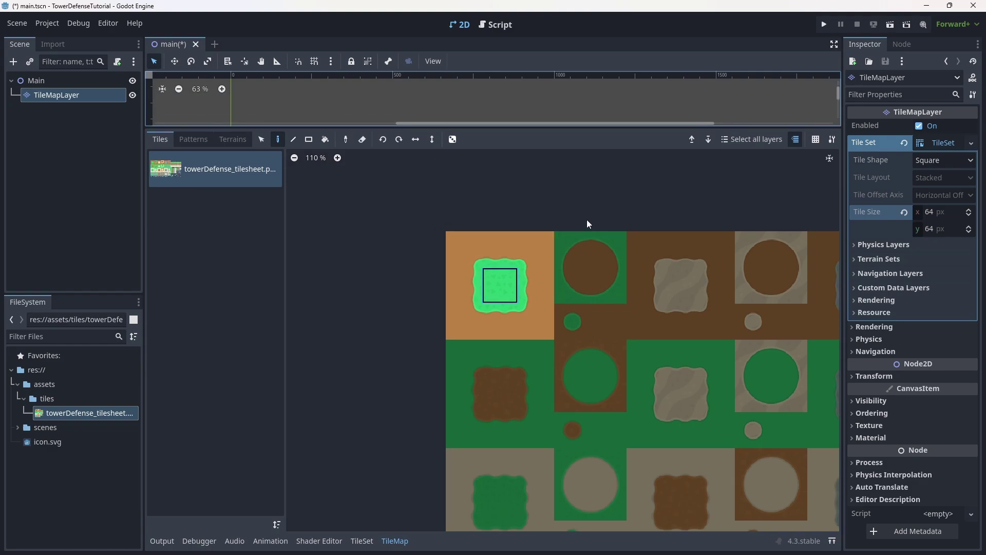
pyautogui.scroll(-2, 587, 220)
pyautogui.scroll(-1, 630, 355)
pyautogui.moveTo(630, 354); pyautogui.dragTo(527, 354, button='middle')
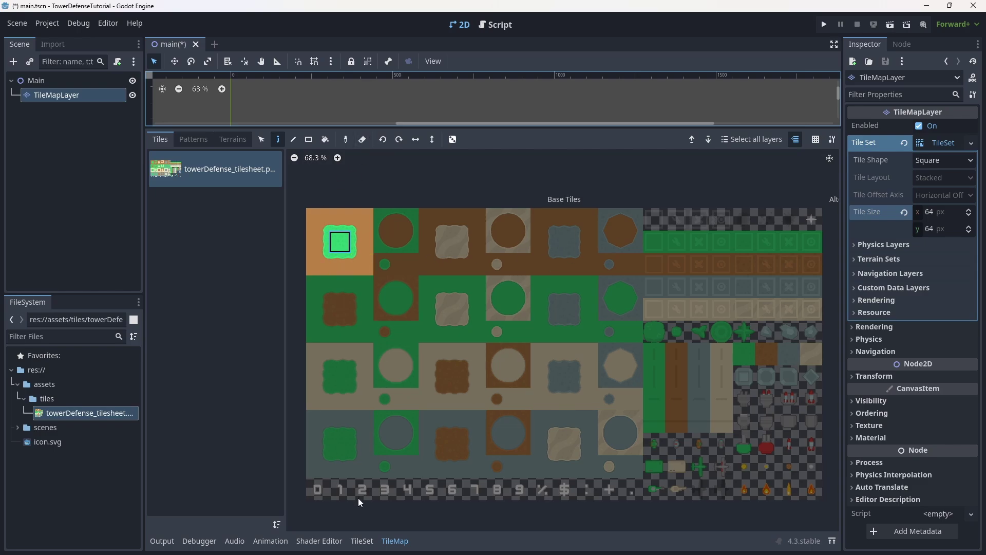
pyautogui.click(361, 540)
pyautogui.click(413, 158)
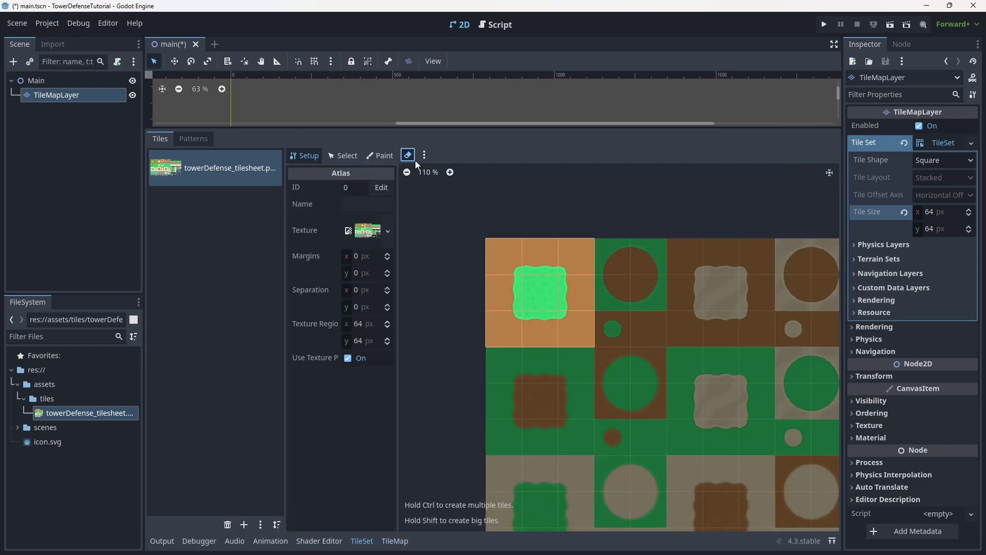
pyautogui.moveTo(501, 256)
pyautogui.mouseDown()
pyautogui.moveTo(588, 263)
pyautogui.moveTo(507, 303)
pyautogui.moveTo(534, 295)
pyautogui.mouseUp()
pyautogui.moveTo(598, 385); pyautogui.dragTo(620, 363, button='middle')
pyautogui.scroll(-2, 633, 356)
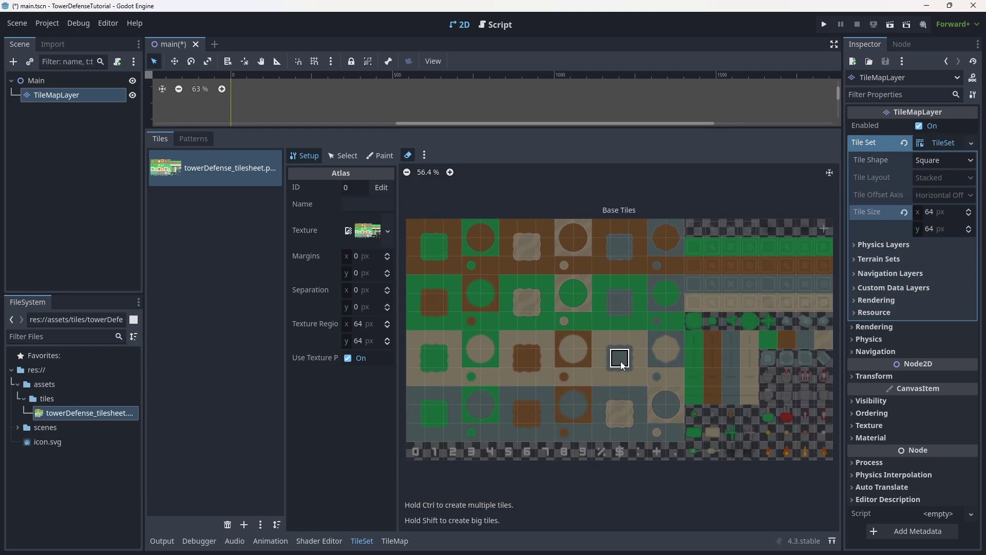
# Turn off the TileSet eraser and recreate the nine atlas tiles of the first 3×3 block, beginning with the green centre tile.
pyautogui.click(406, 154)
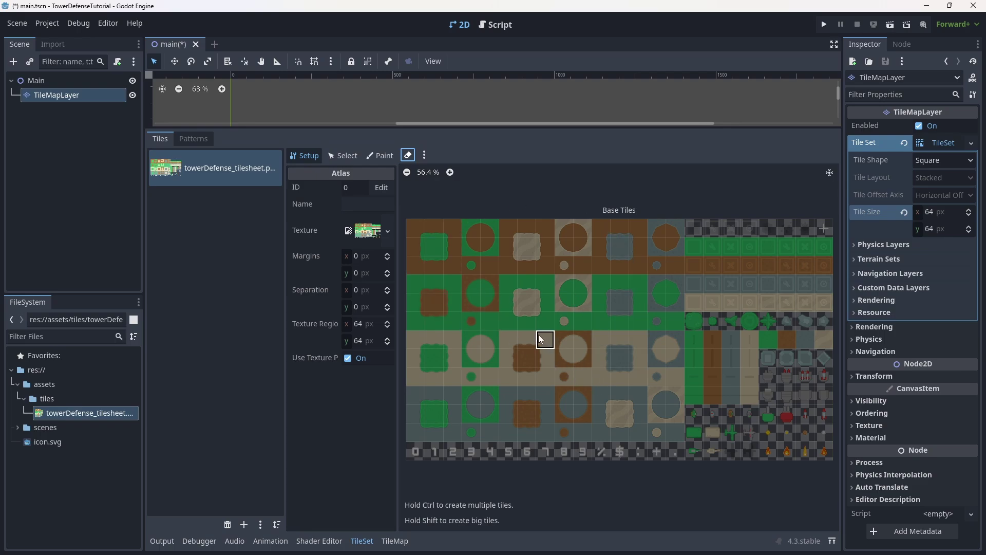
pyautogui.scroll(5, 467, 259)
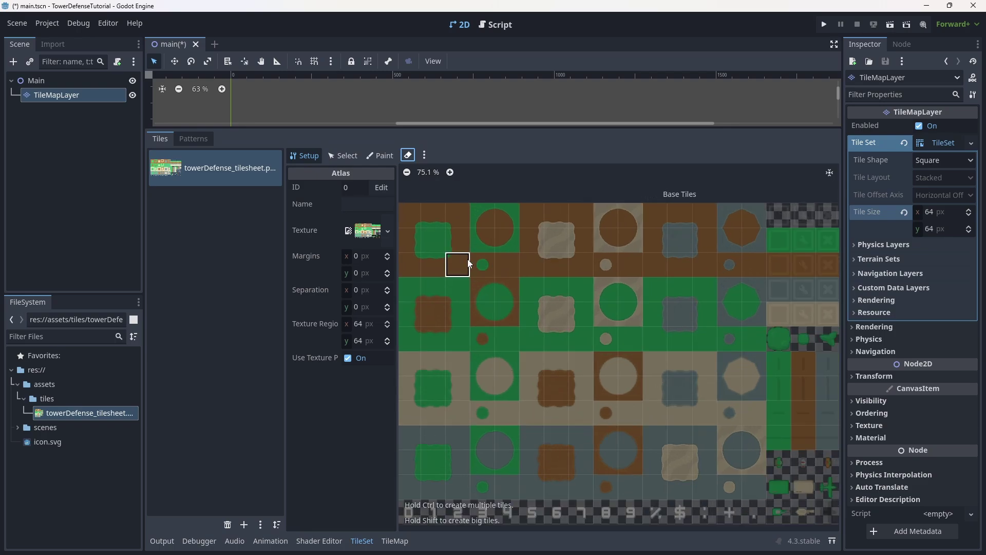
pyautogui.moveTo(466, 259); pyautogui.dragTo(536, 262, button='middle')
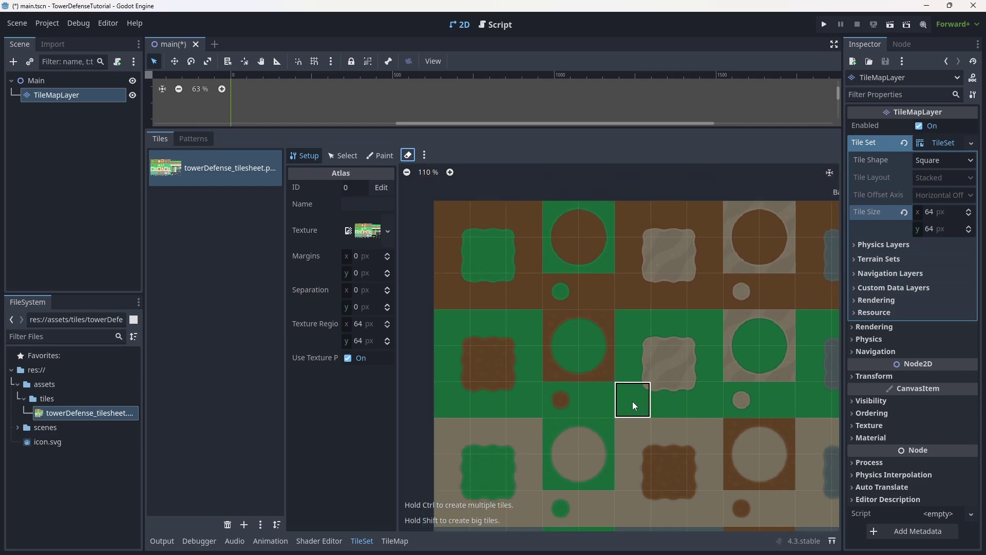
pyautogui.moveTo(629, 307)
pyautogui.mouseDown(button='middle')
pyautogui.moveTo(620, 325)
pyautogui.moveTo(609, 305)
pyautogui.mouseUp(button='middle')
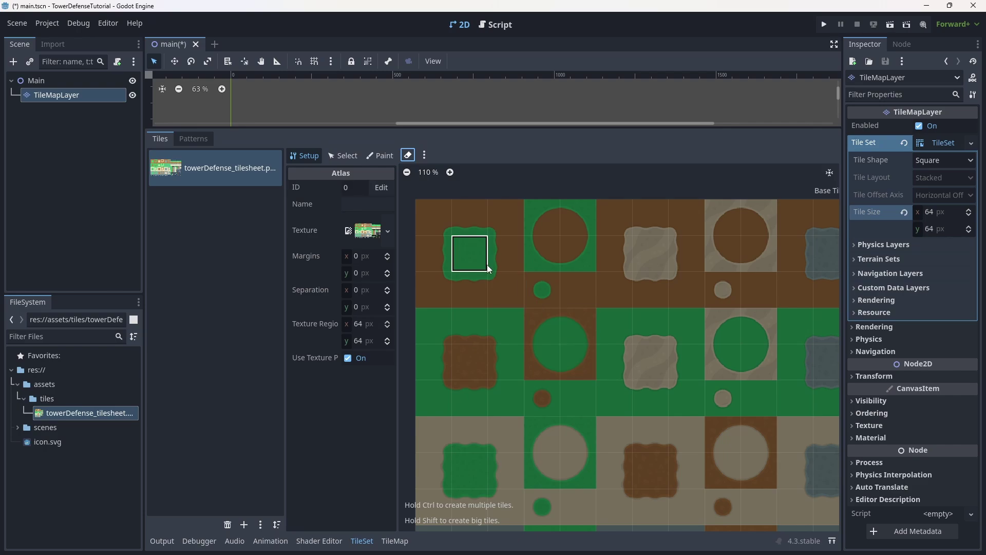
pyautogui.scroll(3, 487, 265)
pyautogui.click(496, 236)
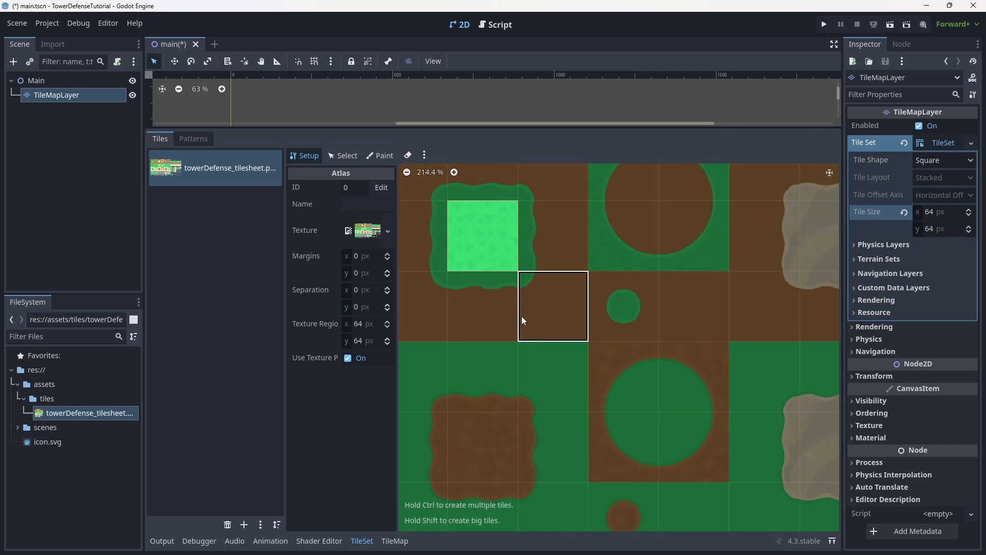
pyautogui.moveTo(491, 270); pyautogui.dragTo(573, 322, button='middle')
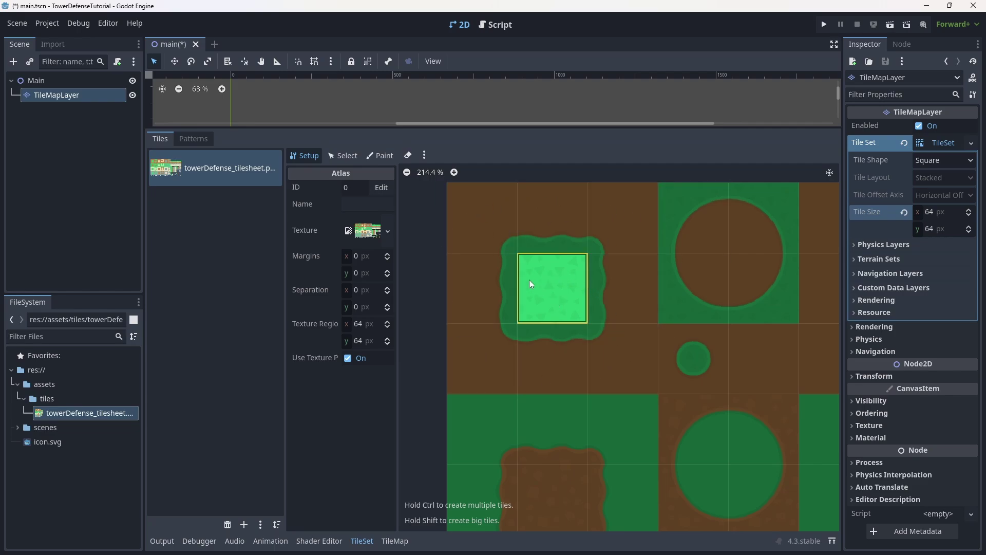
pyautogui.moveTo(637, 322); pyautogui.dragTo(591, 302, button='middle')
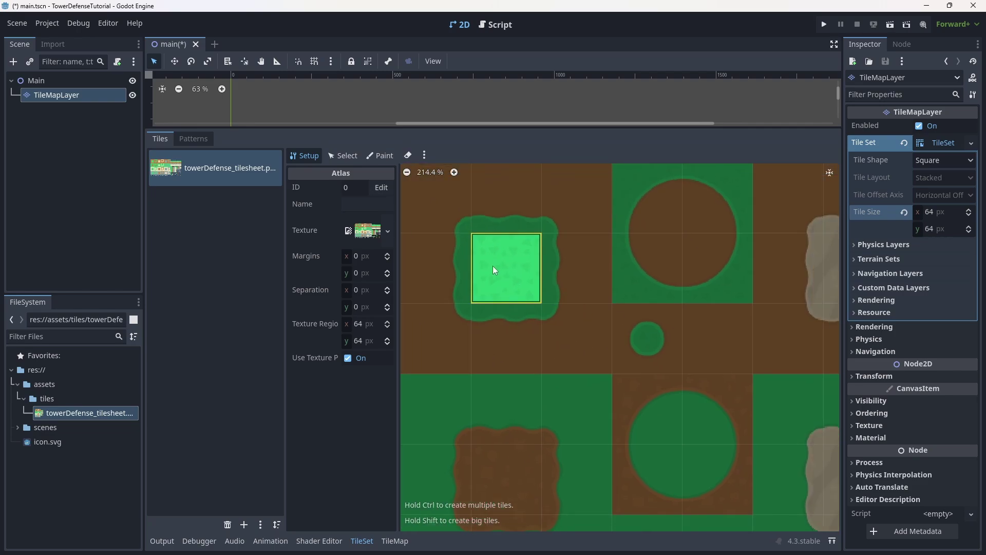
pyautogui.scroll(-2, 595, 321)
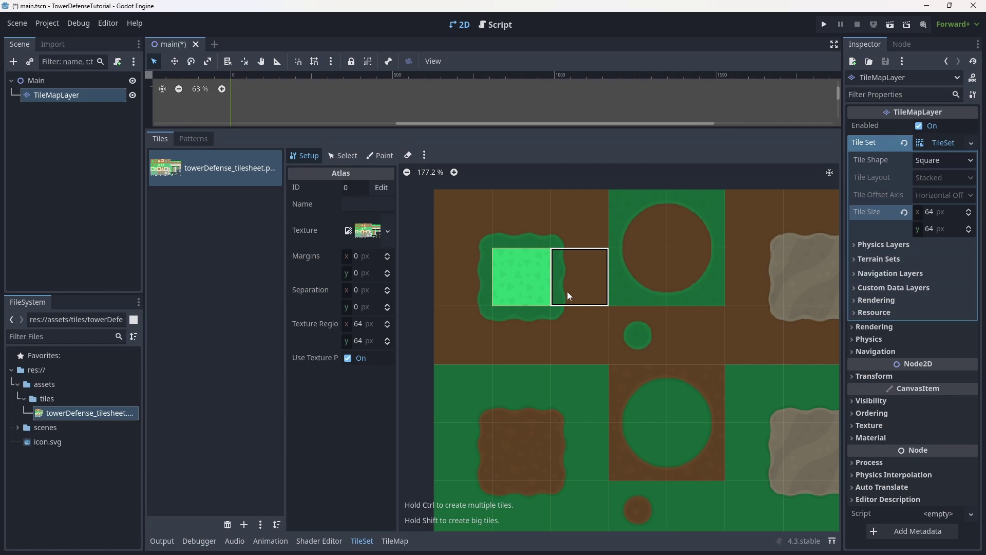
pyautogui.moveTo(557, 286); pyautogui.dragTo(566, 308, button='middle')
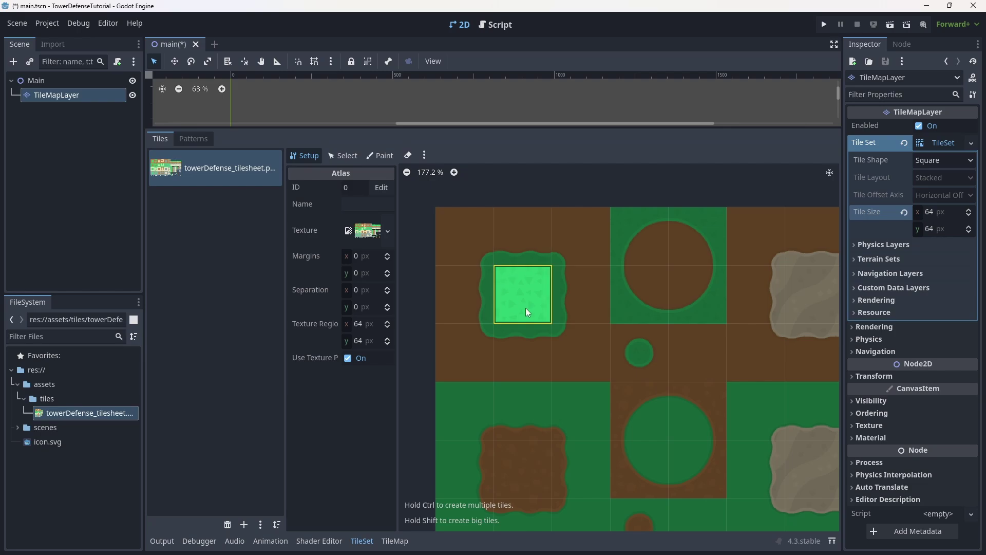
pyautogui.moveTo(553, 240)
pyautogui.keyDown('ctrl'); pyautogui.mouseDown()
pyautogui.moveTo(445, 290)
pyautogui.moveTo(510, 376)
pyautogui.moveTo(577, 313)
pyautogui.moveTo(538, 383)
pyautogui.moveTo(559, 240)
pyautogui.mouseUp(); pyautogui.keyUp('ctrl')
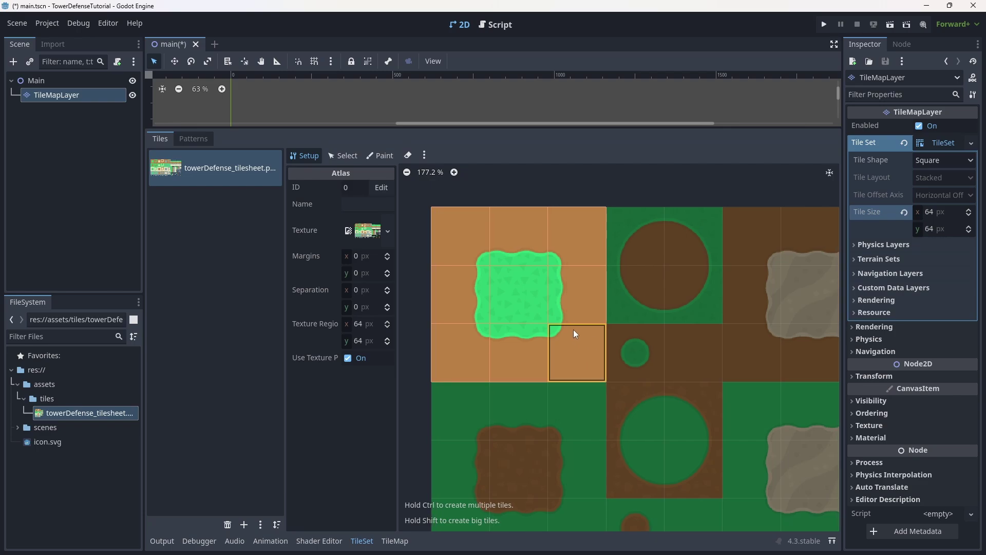
# Create the four atlas tiles of the adjacent 2×2 block, the green corners around the brown circle.
pyautogui.moveTo(573, 329); pyautogui.dragTo(446, 350, button='middle')
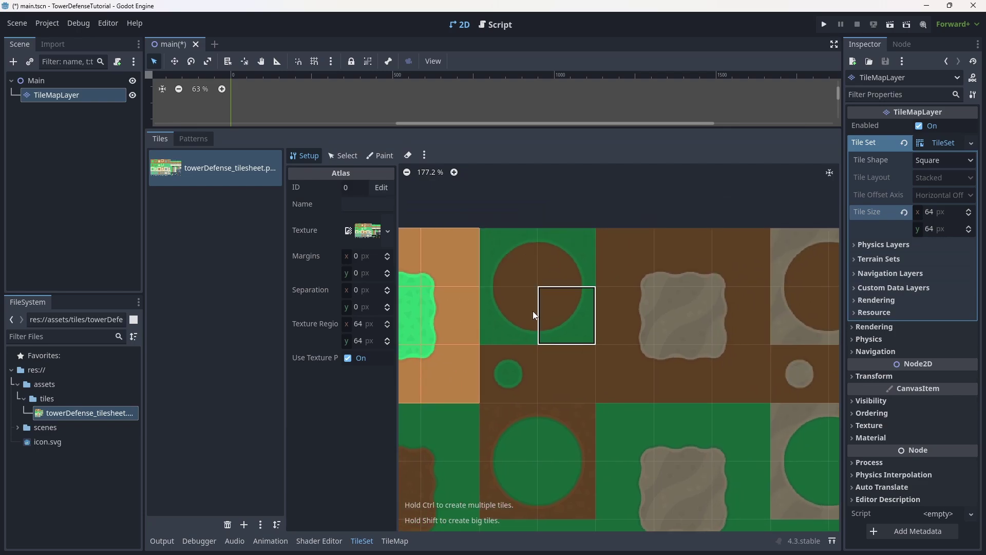
pyautogui.click(529, 262)
pyautogui.moveTo(529, 260)
pyautogui.keyDown('ctrl'); pyautogui.mouseDown()
pyautogui.moveTo(556, 304)
pyautogui.moveTo(509, 324)
pyautogui.mouseUp(); pyautogui.keyUp('ctrl')
pyautogui.moveTo(507, 353); pyautogui.dragTo(612, 318, button='middle')
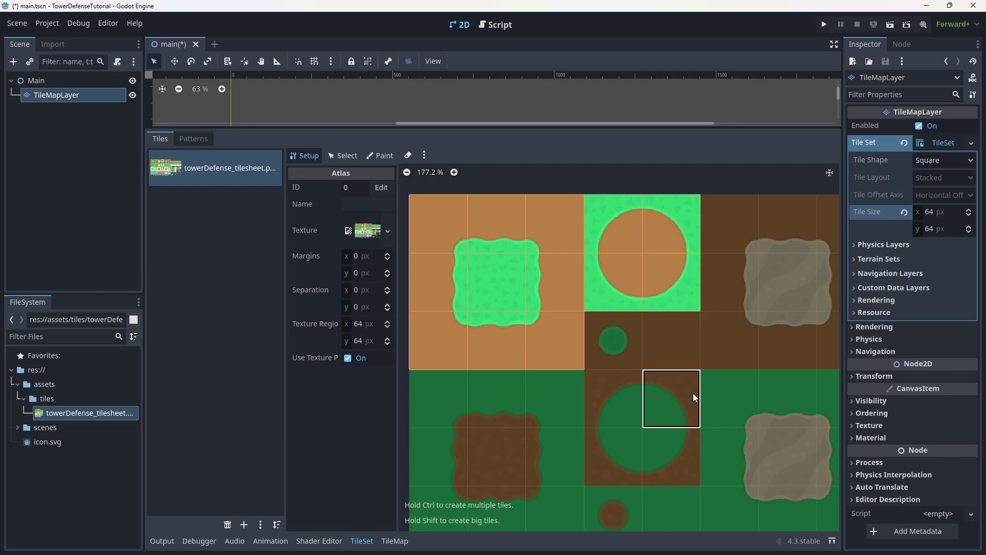
# Try creating the brown centre tile of the 3×3 block below and the plain brown tile beneath the 2×2 block.
pyautogui.scroll(-1, 693, 393)
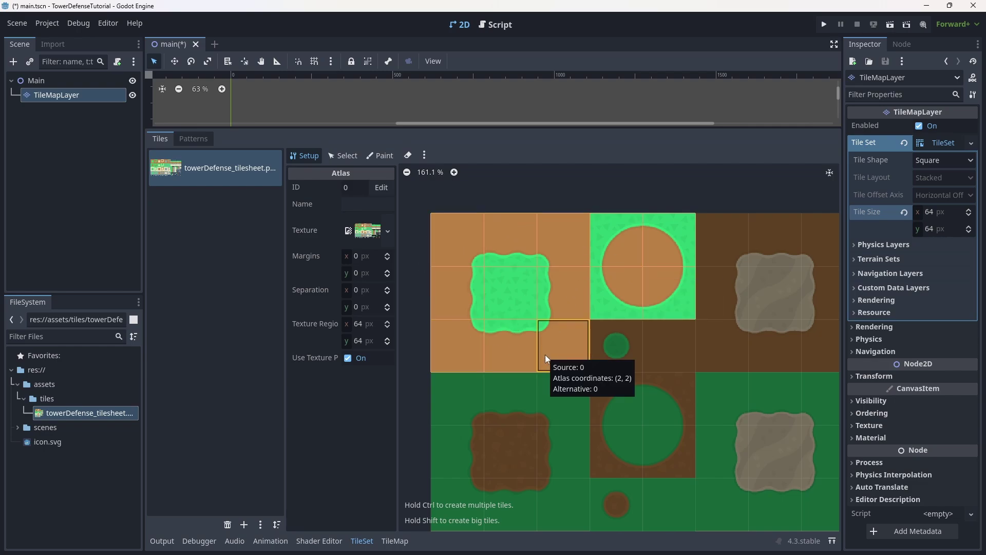
pyautogui.scroll(2, 544, 355)
pyautogui.moveTo(542, 445); pyautogui.dragTo(544, 269, button='middle')
pyautogui.click(544, 275)
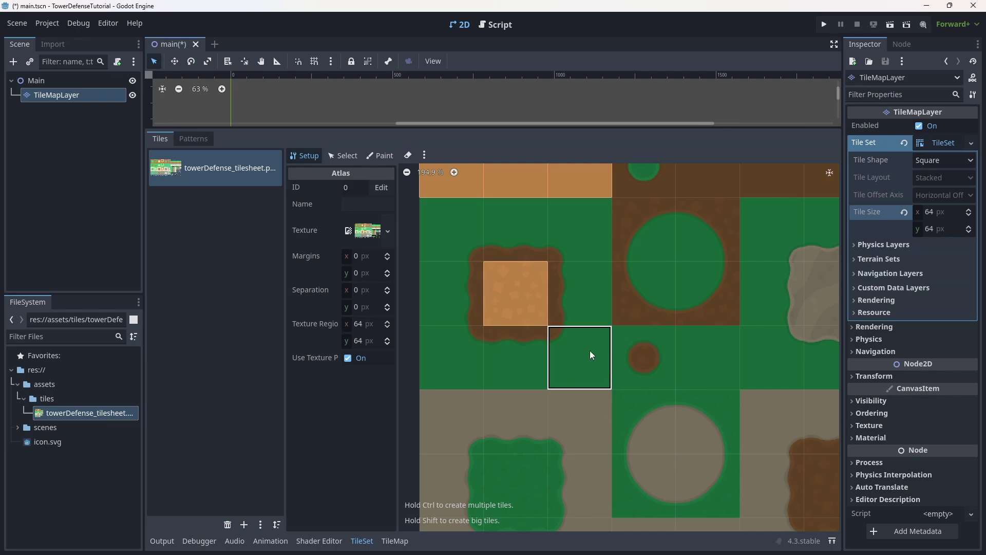
pyautogui.scroll(4, 516, 303)
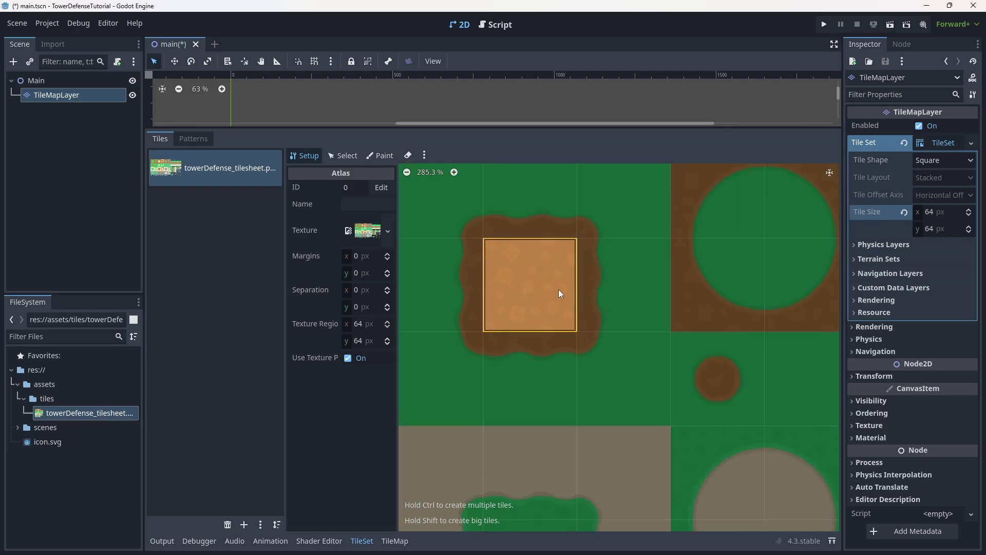
pyautogui.moveTo(677, 215); pyautogui.dragTo(552, 423, button='middle')
pyautogui.click(670, 325)
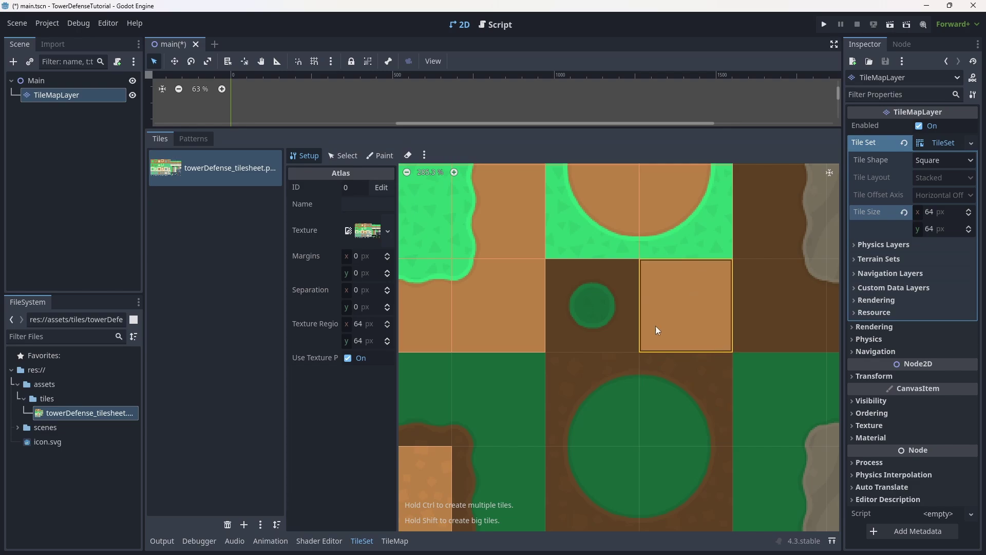
# Erase the brown centre tile of the second 3×3 block and the plain brown tile beneath the 2×2 block from the atlas.
pyautogui.scroll(-2, 616, 349)
pyautogui.hscroll(-2, 584, 371)
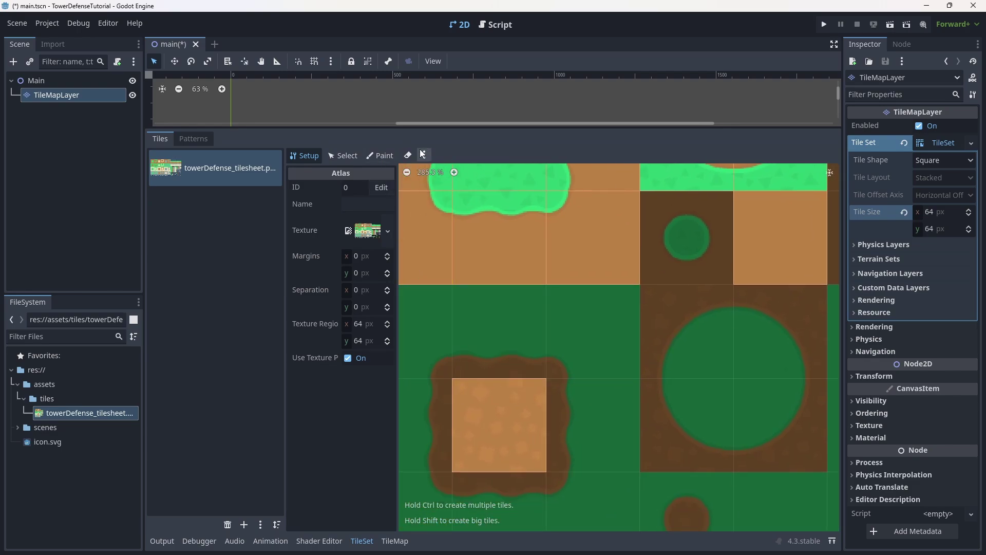
pyautogui.click(408, 154)
pyautogui.scroll(-1, 668, 288)
pyautogui.hscroll(-2, 668, 288)
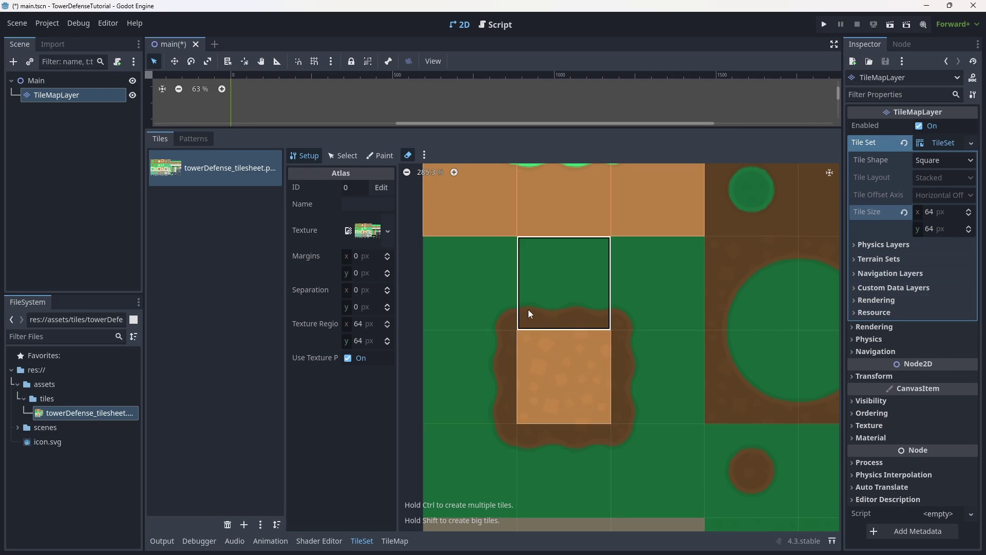
pyautogui.moveTo(544, 300); pyautogui.dragTo(567, 350, button='middle')
pyautogui.scroll(-3, 564, 352)
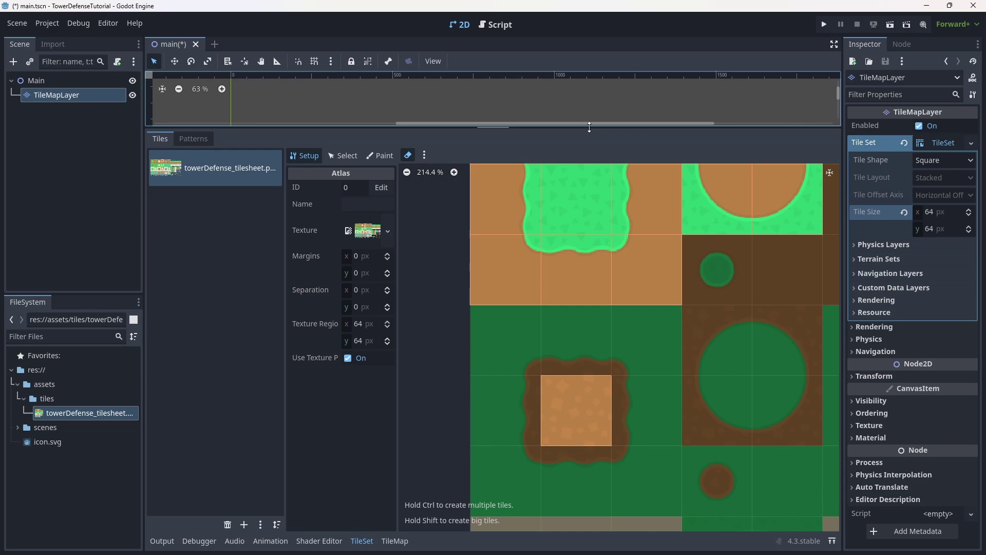
pyautogui.moveTo(639, 376); pyautogui.dragTo(584, 321, button='middle')
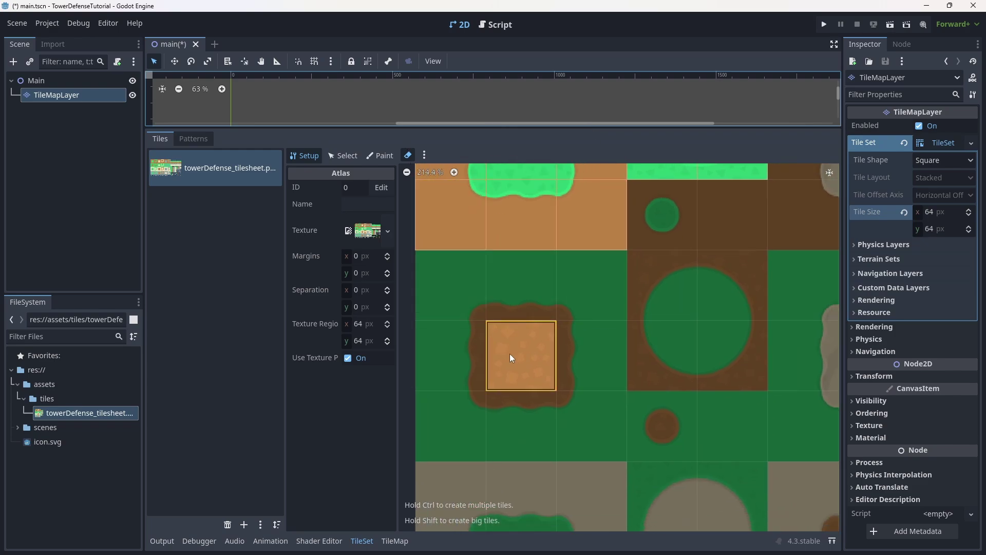
pyautogui.scroll(-3, 590, 360)
pyautogui.scroll(-4, 636, 347)
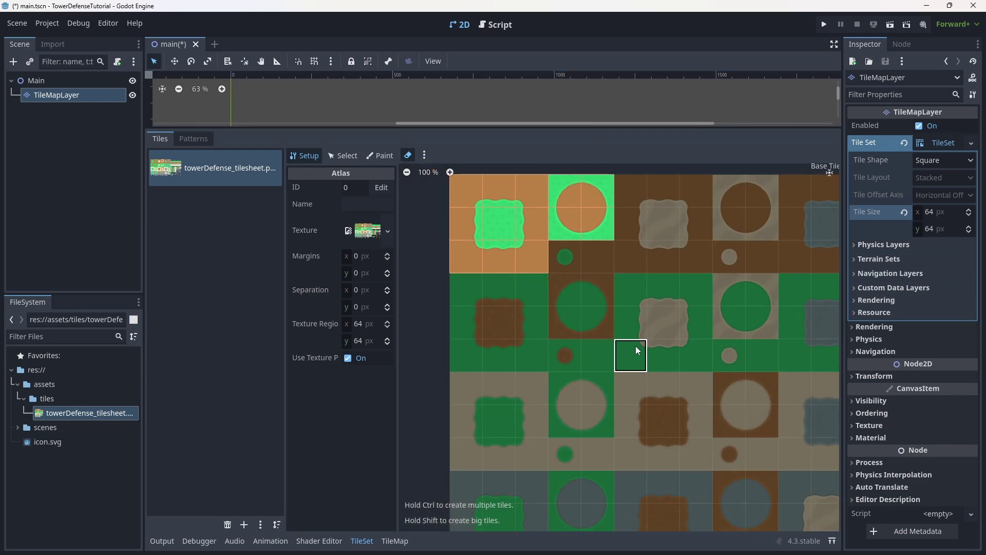
# Turn off the eraser and create the four atlas tiles of the vertical brown road strip.
pyautogui.moveTo(716, 382); pyautogui.dragTo(535, 294, button='middle')
pyautogui.moveTo(742, 374); pyautogui.dragTo(502, 370, button='middle')
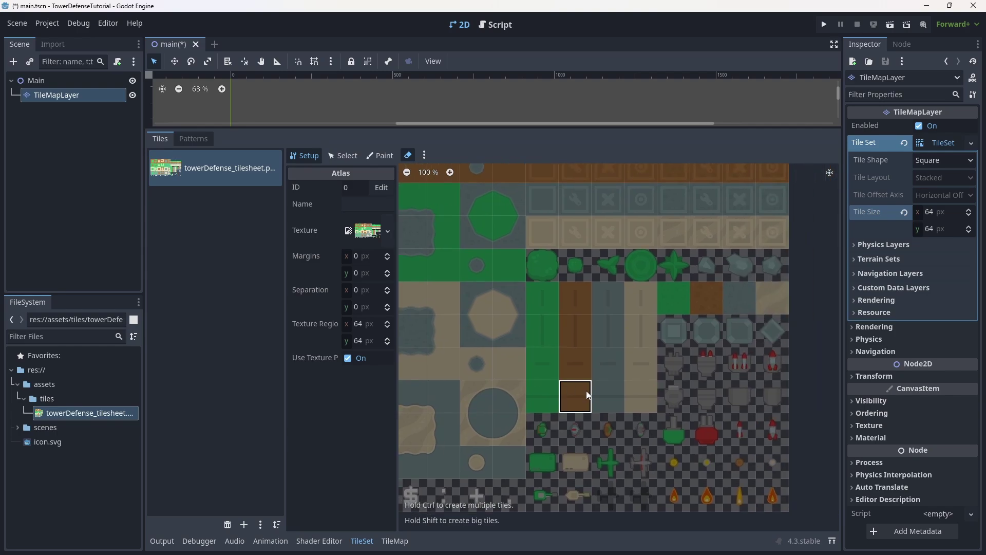
pyautogui.scroll(5, 588, 390)
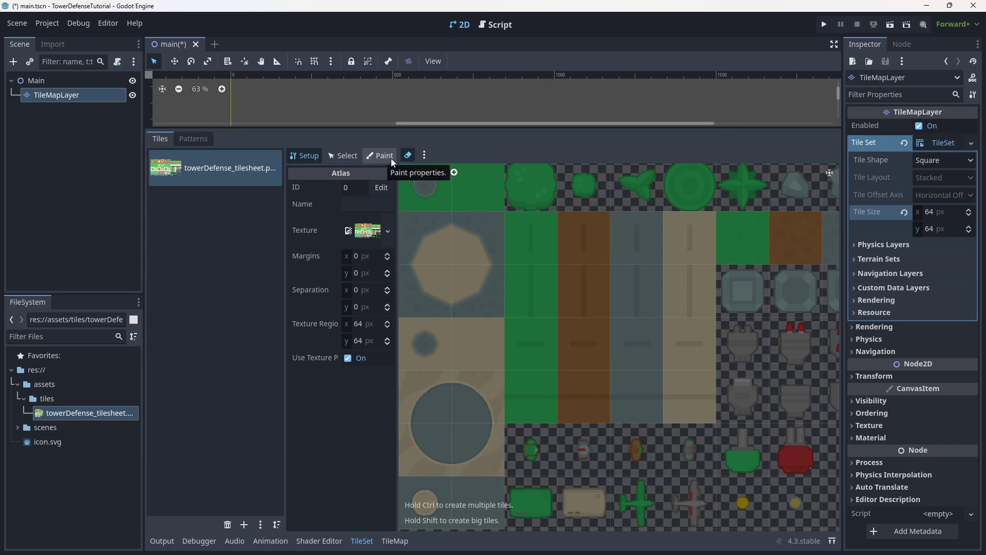
pyautogui.click(408, 155)
pyautogui.moveTo(578, 396); pyautogui.dragTo(587, 250)
pyautogui.scroll(-2, 618, 387)
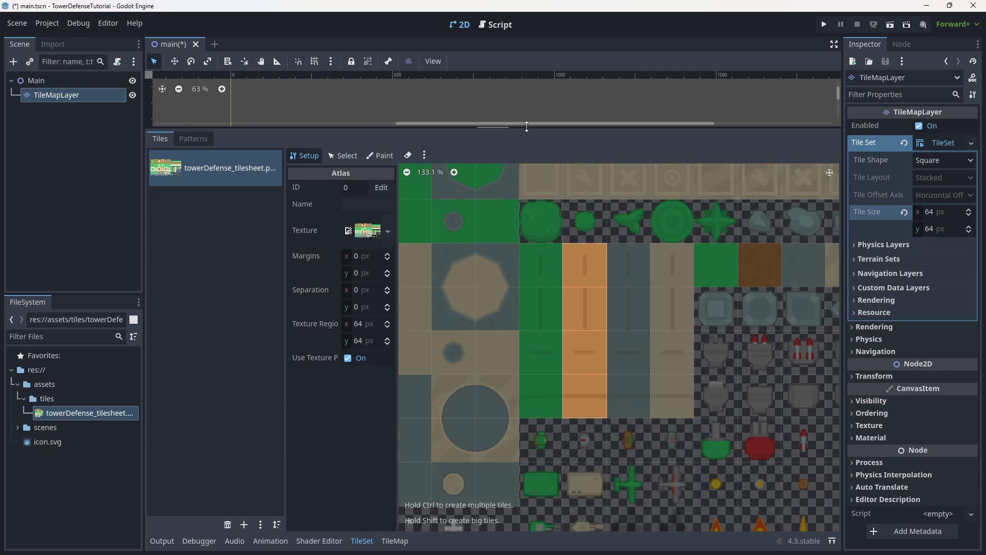
pyautogui.scroll(-9, 533, 294)
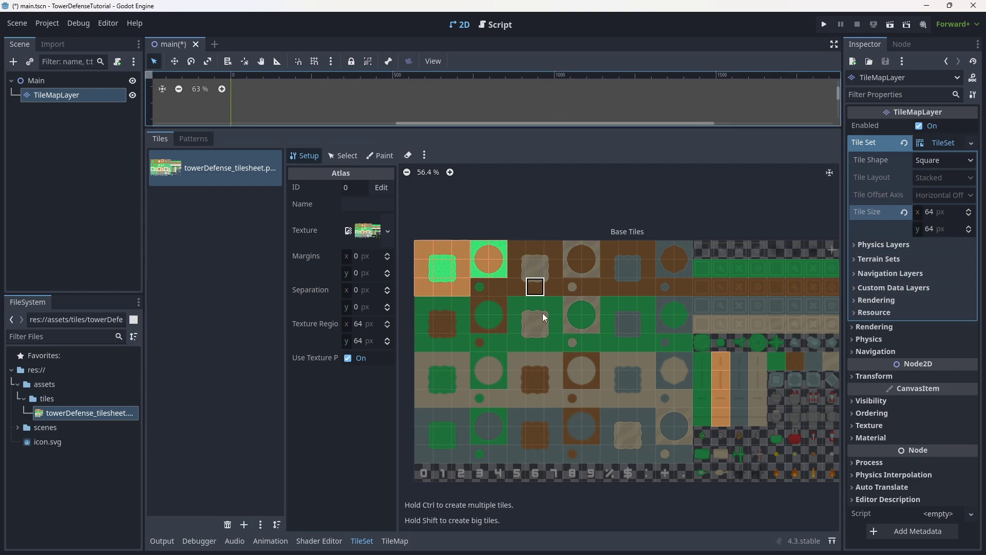
# Select the green grass centre tile in the TileMap editor and enlarge the map viewport for painting.
pyautogui.click(391, 541)
pyautogui.click(397, 256)
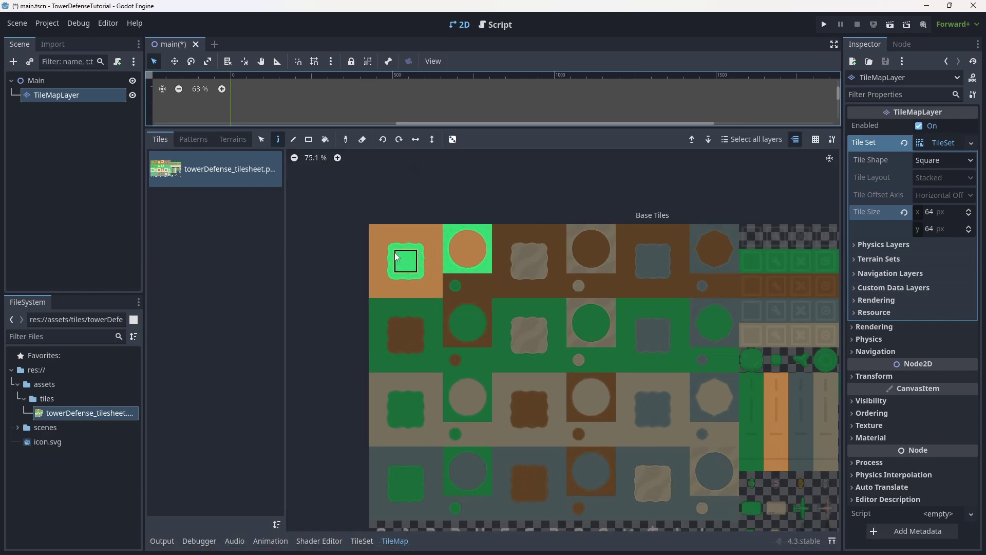
pyautogui.scroll(5, 403, 257)
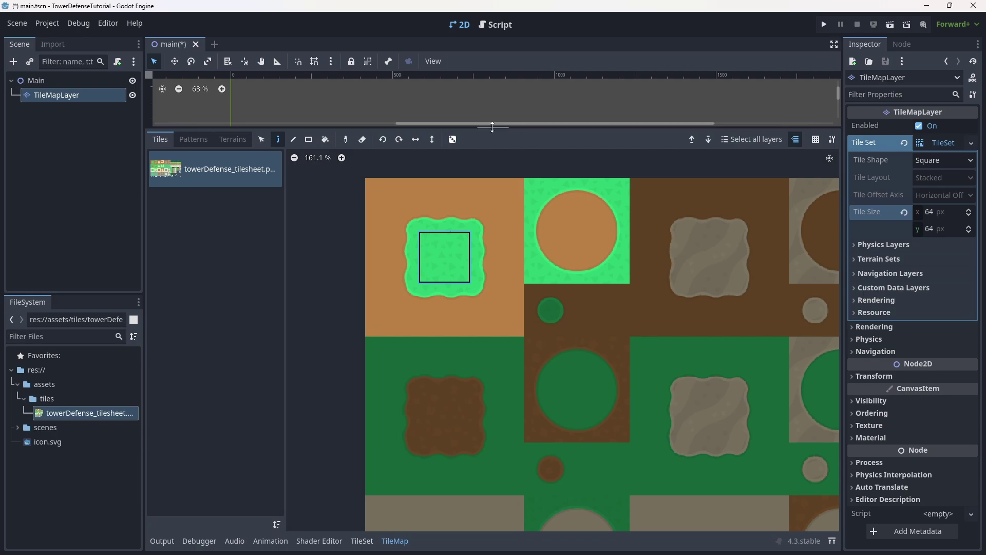
pyautogui.moveTo(492, 127); pyautogui.dragTo(492, 424)
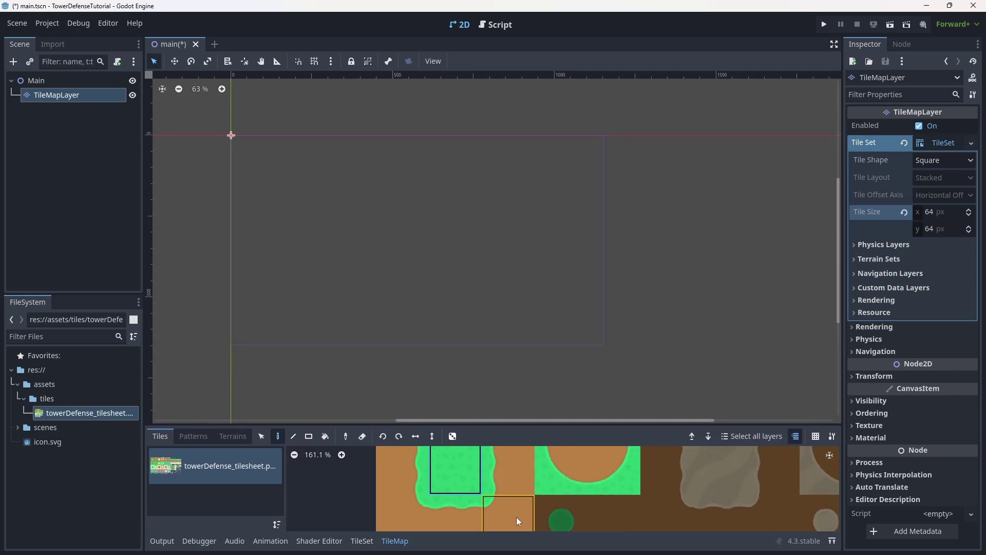
pyautogui.scroll(-6, 517, 517)
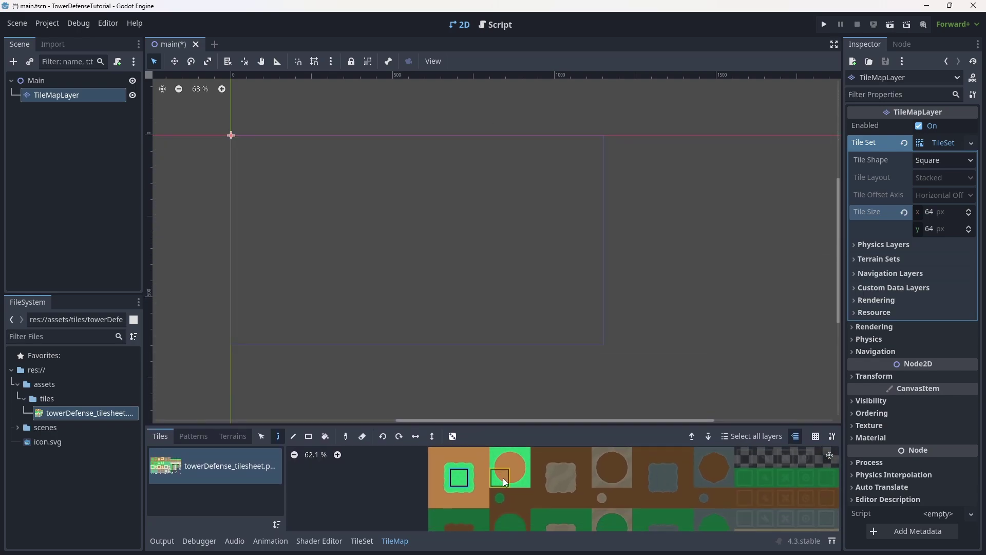
# Try the Rect tool for the green grass tile and return to the Paint tool.
pyautogui.click(310, 436)
pyautogui.moveTo(391, 311); pyautogui.dragTo(422, 294, button='middle')
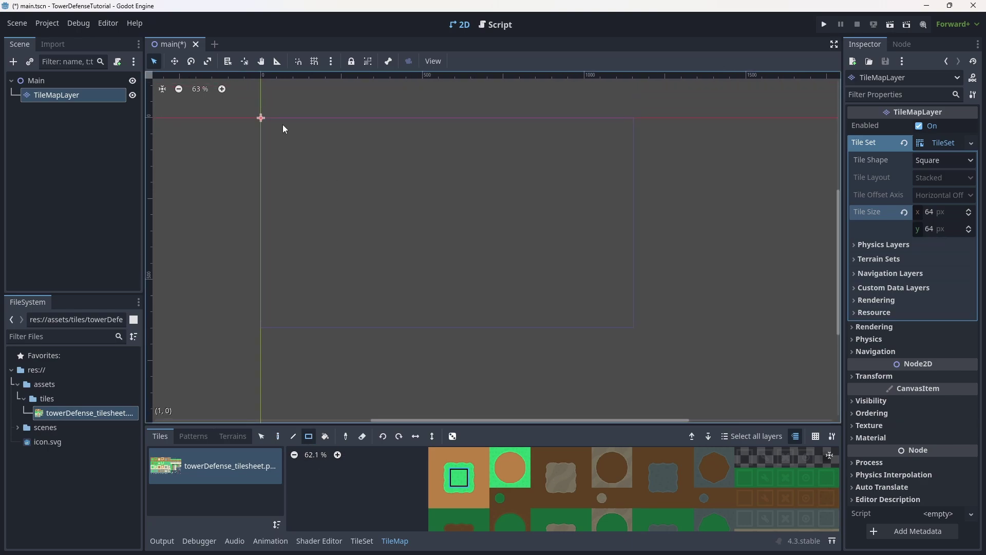
pyautogui.click(280, 436)
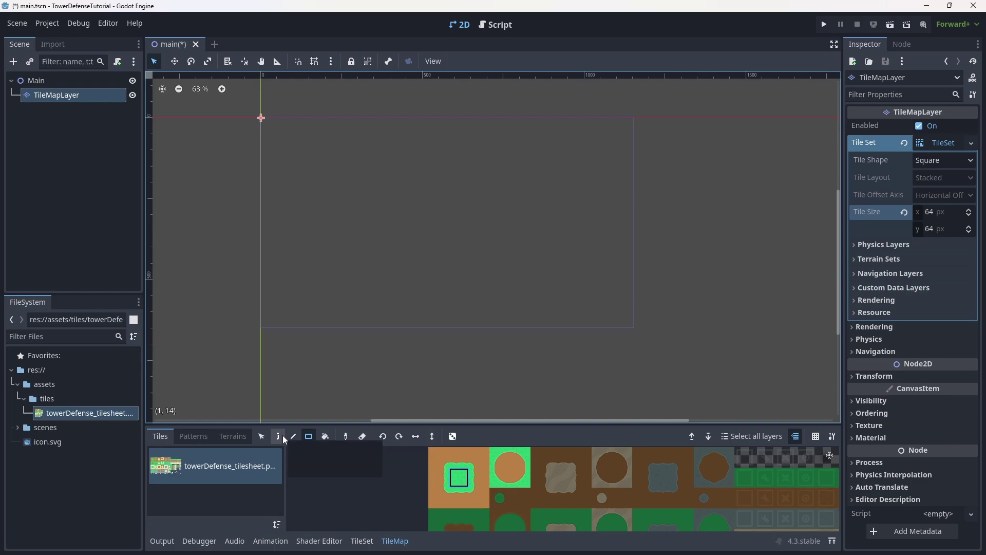
pyautogui.click(279, 252)
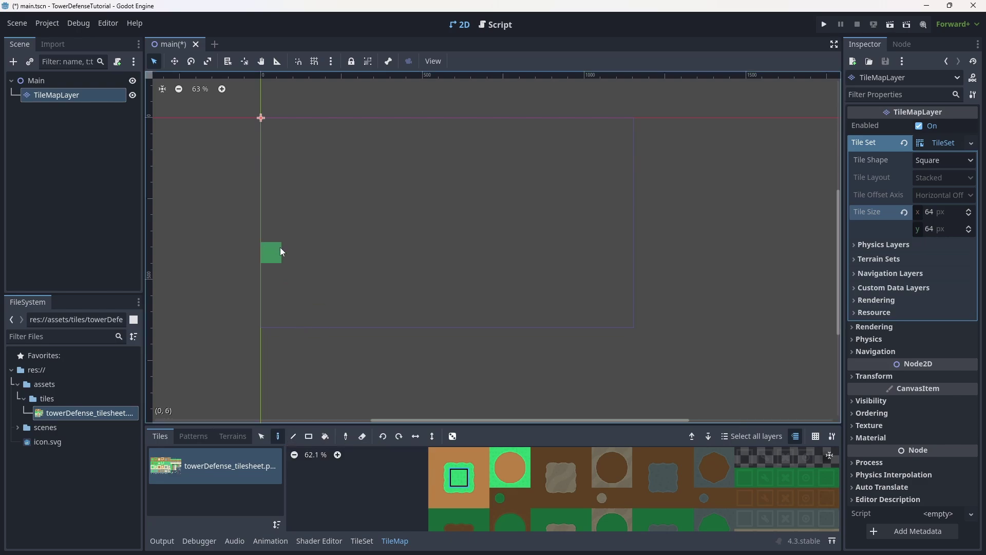
# Fill an area of about 25 × 15 cells from the map origin with the green grass tile using the Rect tool.
pyautogui.click(308, 436)
pyautogui.moveTo(266, 128)
pyautogui.mouseDown()
pyautogui.moveTo(304, 236)
pyautogui.moveTo(457, 311)
pyautogui.moveTo(624, 319)
pyautogui.moveTo(652, 366)
pyautogui.moveTo(781, 400)
pyautogui.moveTo(781, 411)
pyautogui.moveTo(755, 401)
pyautogui.mouseUp()
pyautogui.moveTo(579, 329); pyautogui.dragTo(569, 286, button='middle')
pyautogui.scroll(1, 473, 230)
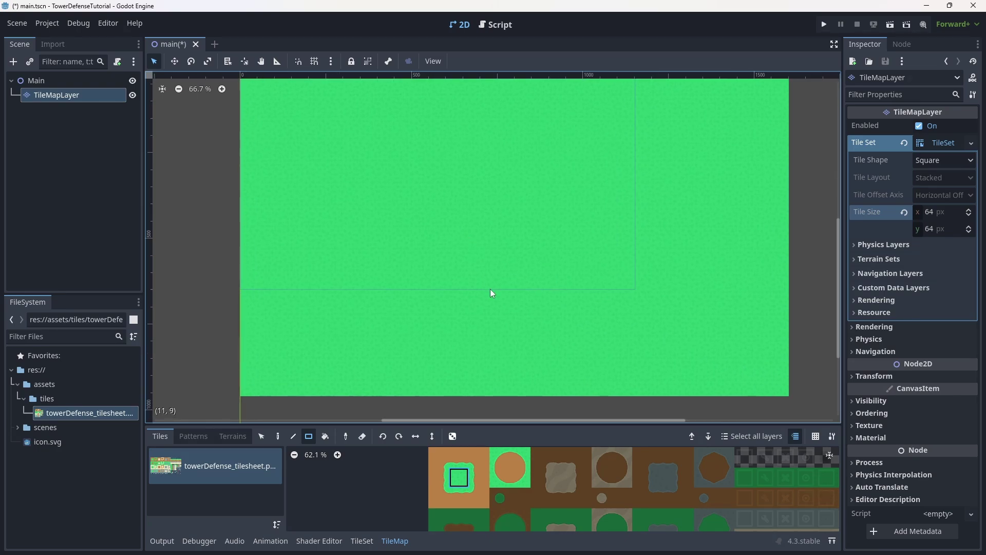
pyautogui.moveTo(534, 425); pyautogui.dragTo(535, 417)
pyautogui.moveTo(433, 226); pyautogui.dragTo(442, 247, button='middle')
pyautogui.scroll(-5, 497, 265)
pyautogui.scroll(-1, 566, 279)
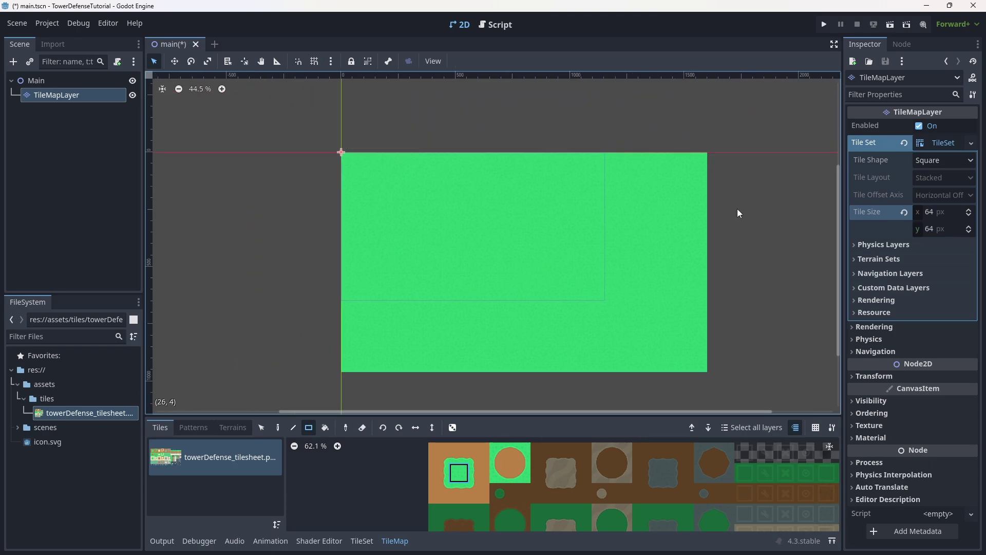
pyautogui.scroll(1, 486, 327)
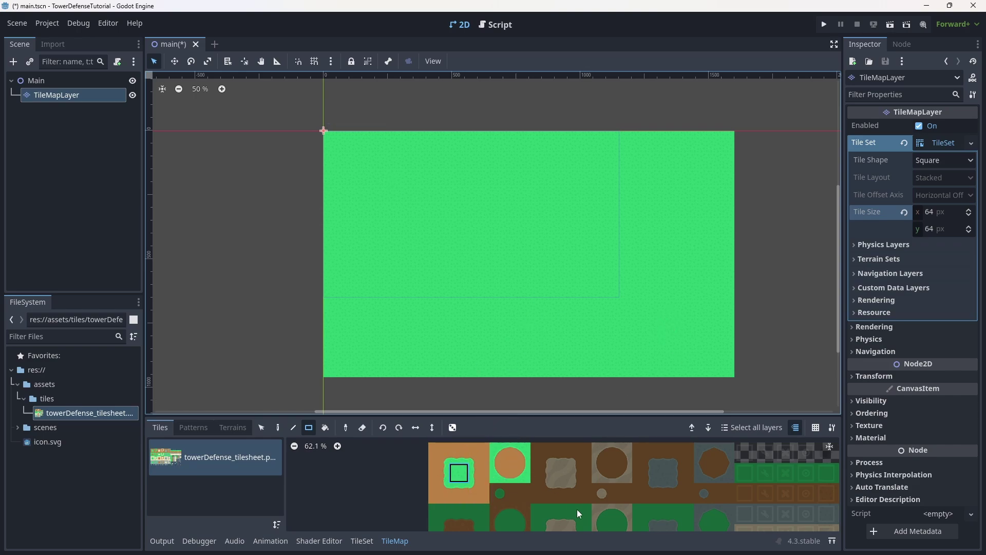
# Draw a horizontal nine-tile road on the grass with the Line tool and the brown tile with the horizontal line.
pyautogui.hscroll(5, 577, 509)
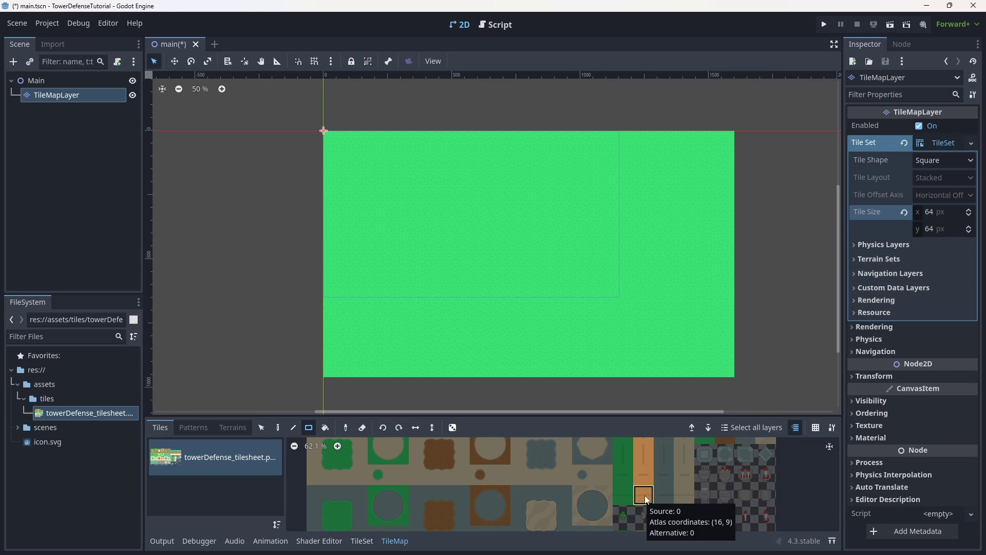
pyautogui.scroll(6, 645, 495)
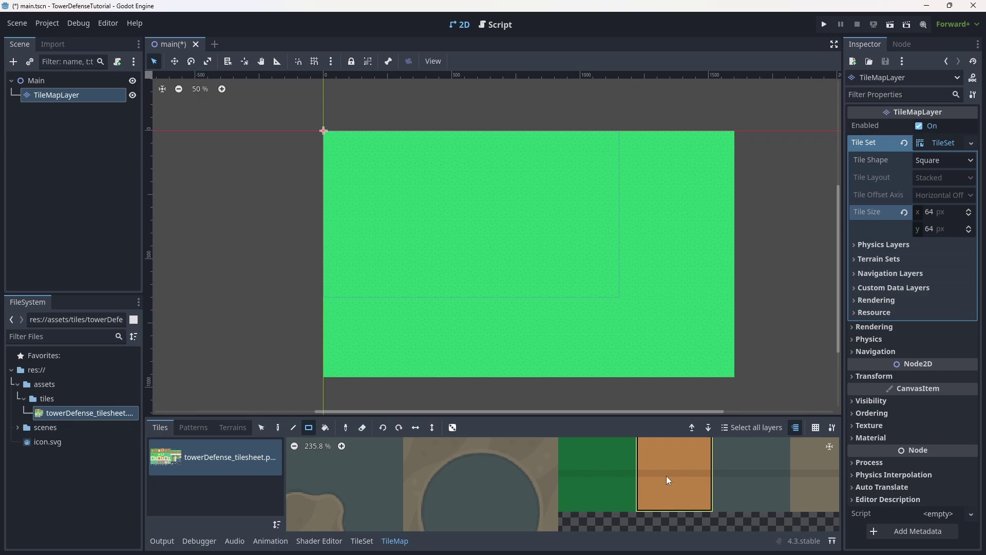
pyautogui.scroll(1, 393, 273)
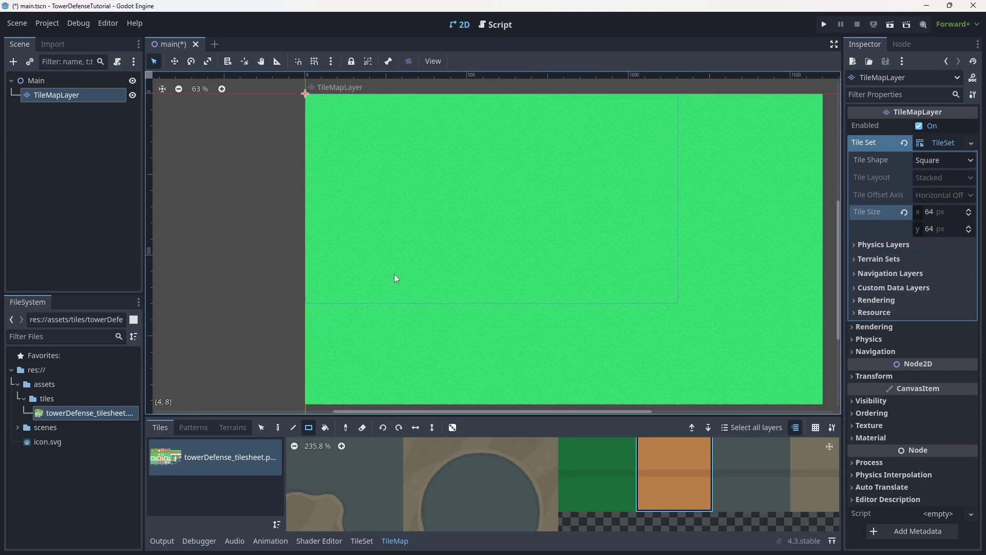
pyautogui.click(294, 427)
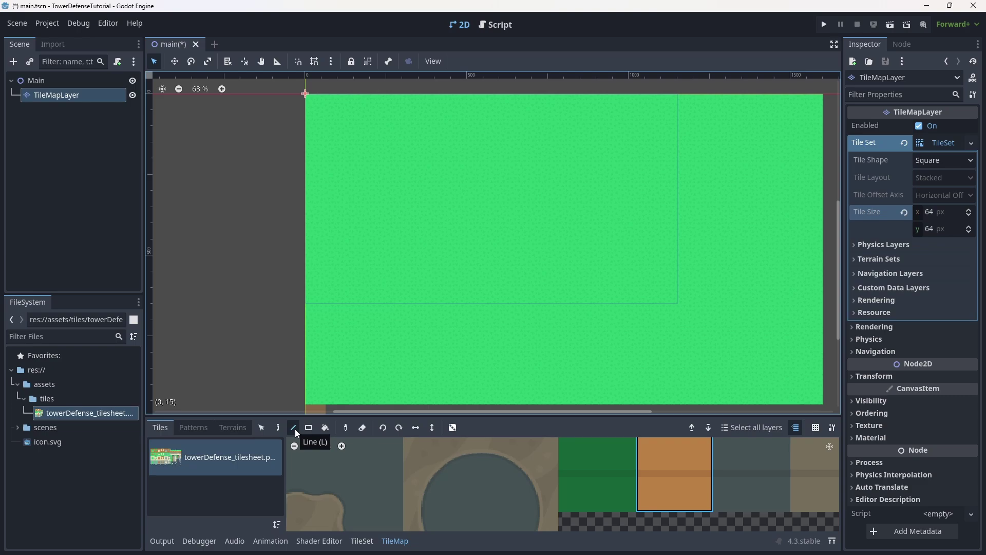
pyautogui.moveTo(399, 186); pyautogui.dragTo(353, 257, button='middle')
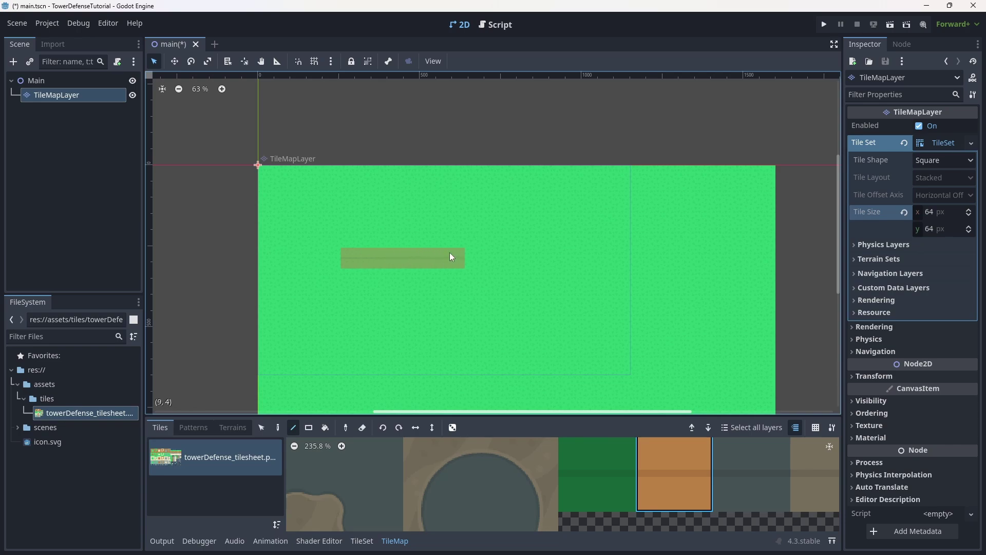
pyautogui.moveTo(451, 253); pyautogui.dragTo(526, 258)
# Try the brown vertical-line road tiles in the cell at the right end of the horizontal road.
pyautogui.scroll(-2, 658, 509)
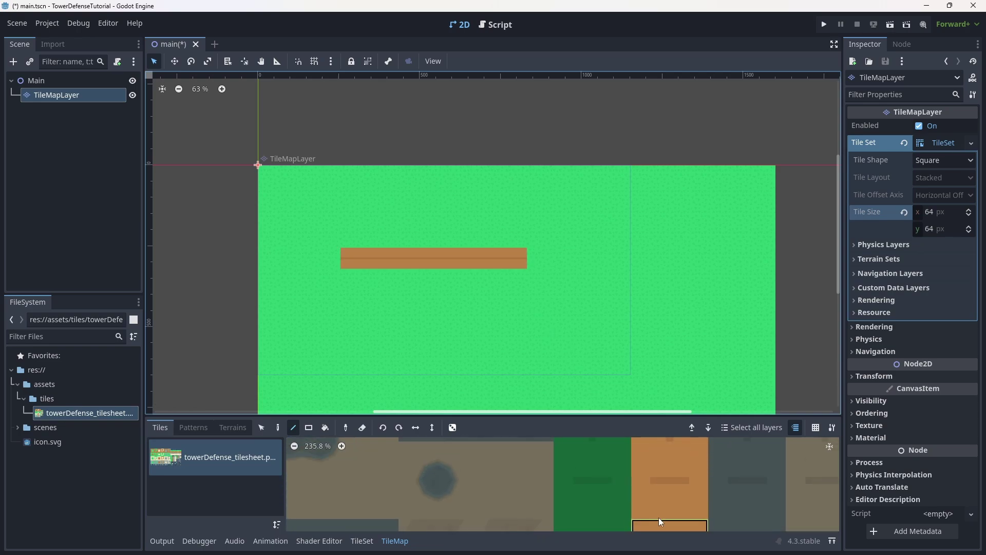
pyautogui.scroll(-5, 658, 495)
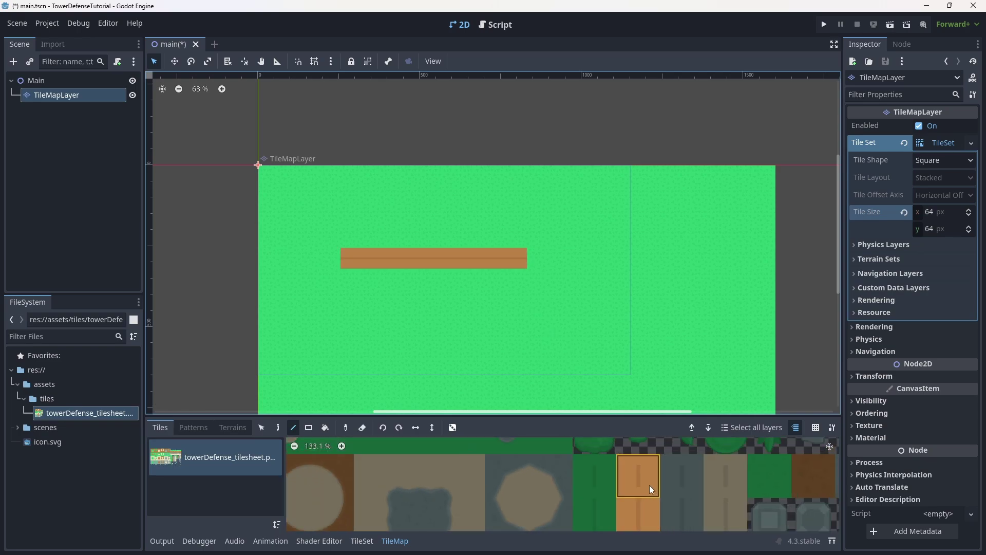
pyautogui.moveTo(649, 485); pyautogui.dragTo(629, 486, button='middle')
pyautogui.click(622, 489)
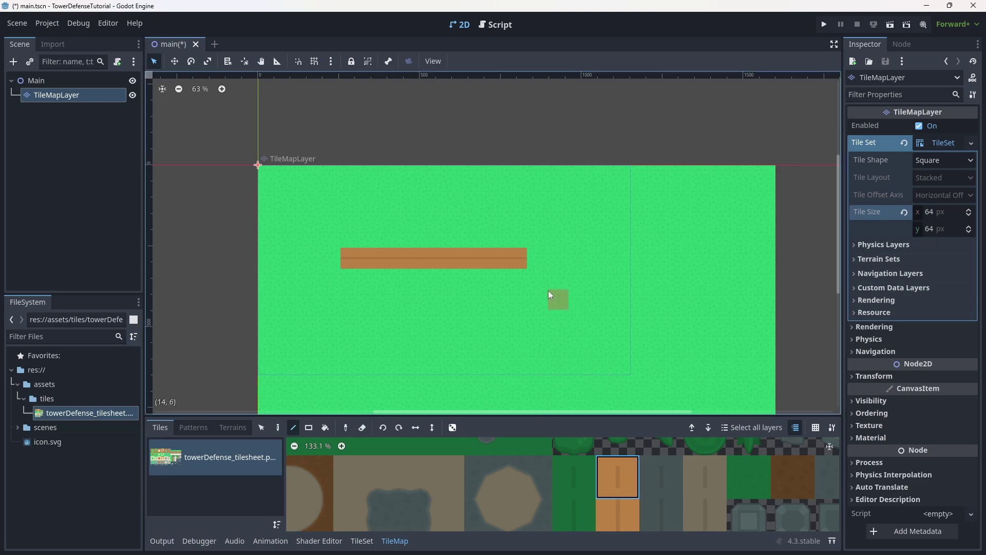
pyautogui.scroll(2, 547, 290)
pyautogui.click(541, 256)
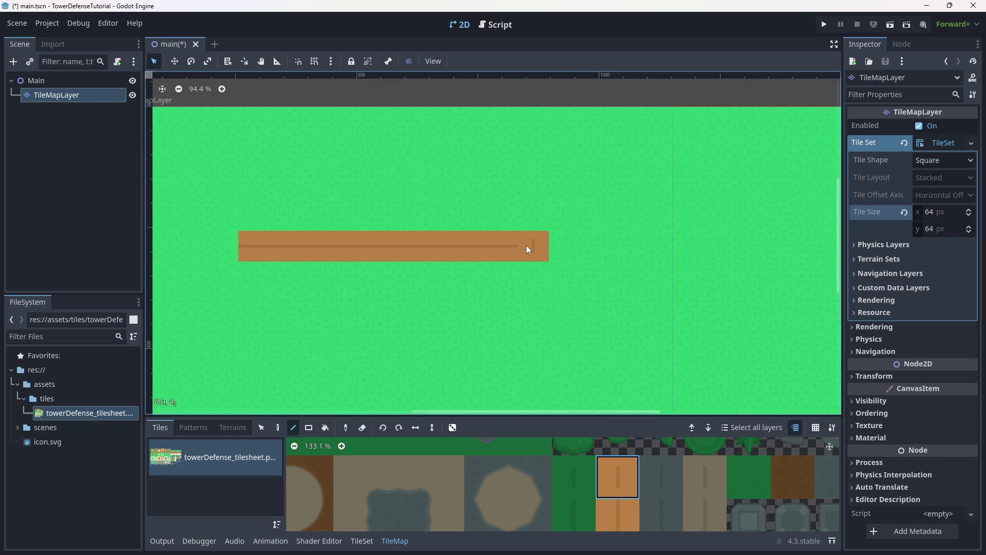
pyautogui.scroll(-3, 630, 492)
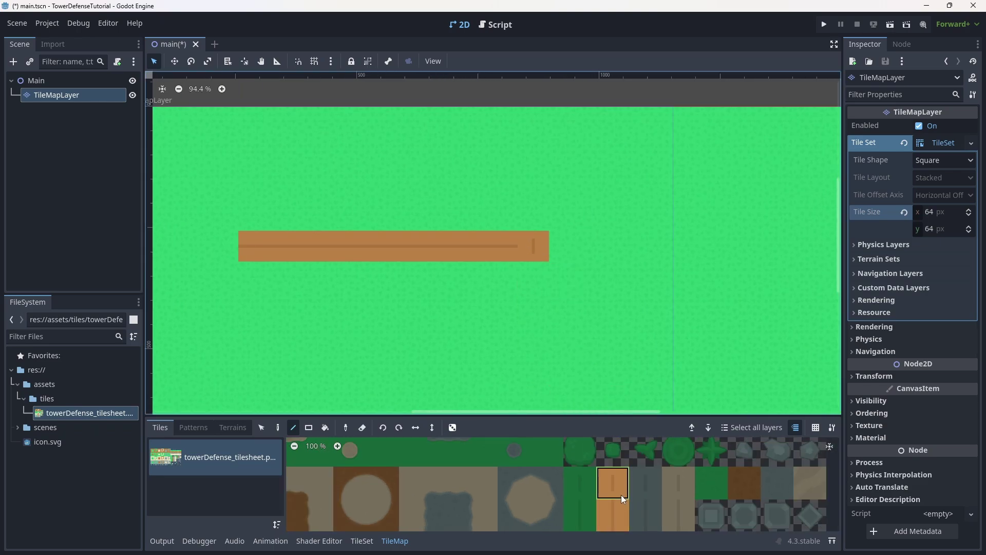
pyautogui.moveTo(622, 494); pyautogui.dragTo(595, 412, button='middle')
# Create the plain brown tile beneath the circle block in the TileSet atlas and paint it on the road's right-end corner cell.
pyautogui.moveTo(588, 455); pyautogui.dragTo(607, 479, button='middle')
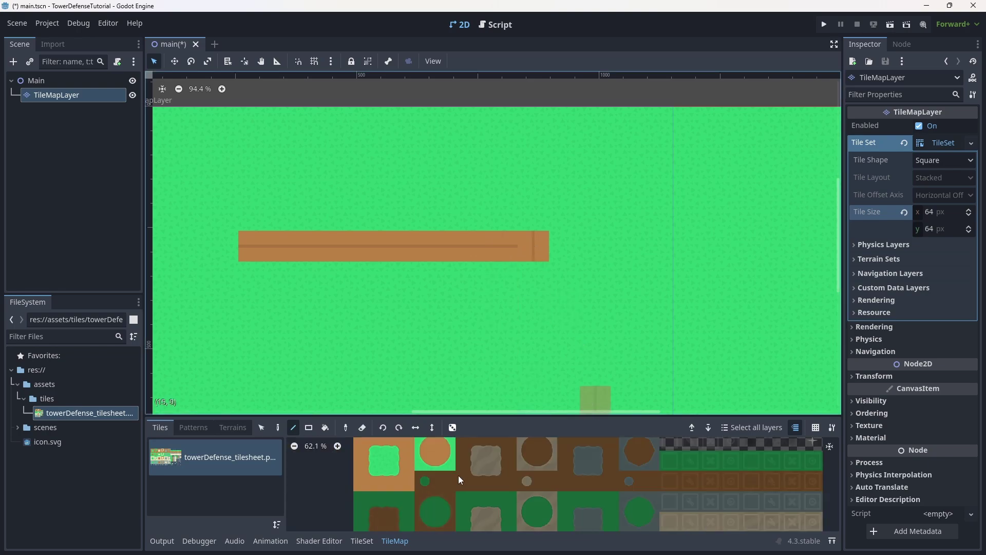
pyautogui.scroll(6, 482, 480)
pyautogui.scroll(-1, 471, 473)
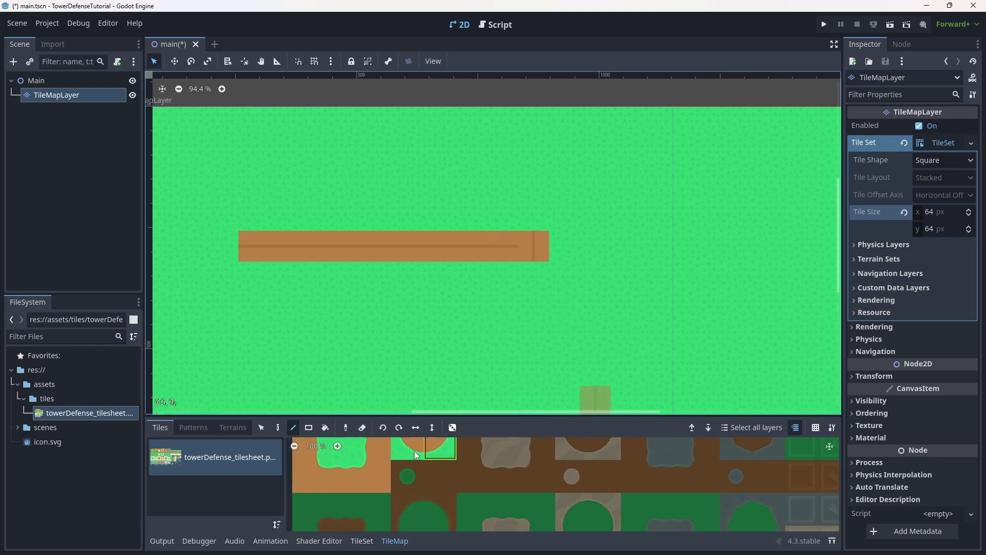
pyautogui.click(361, 540)
pyautogui.scroll(3, 503, 488)
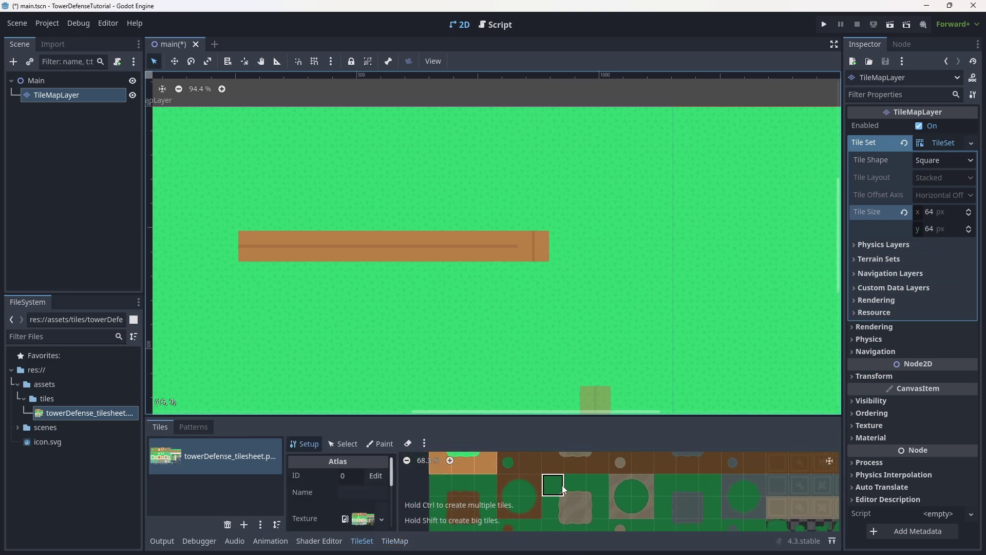
pyautogui.click(544, 504)
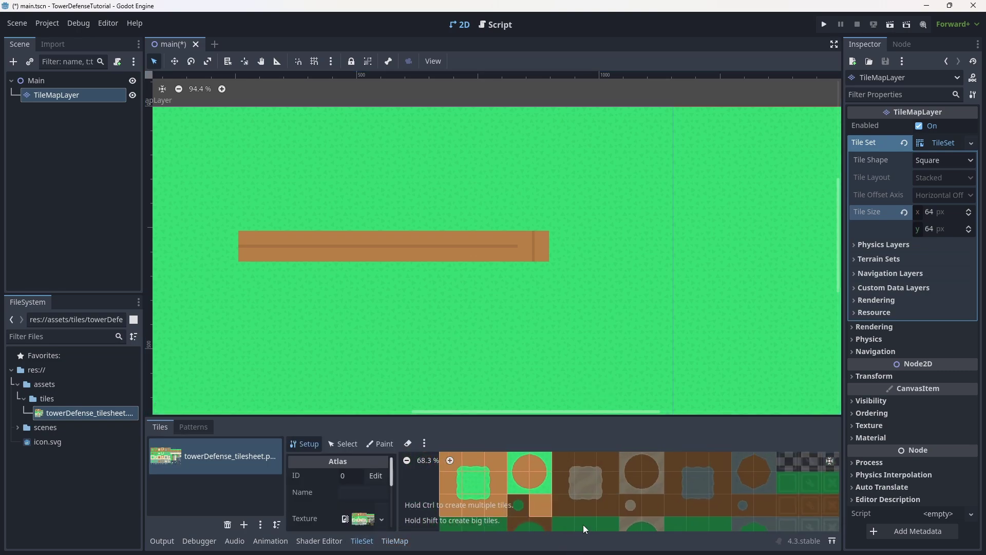
pyautogui.click(395, 540)
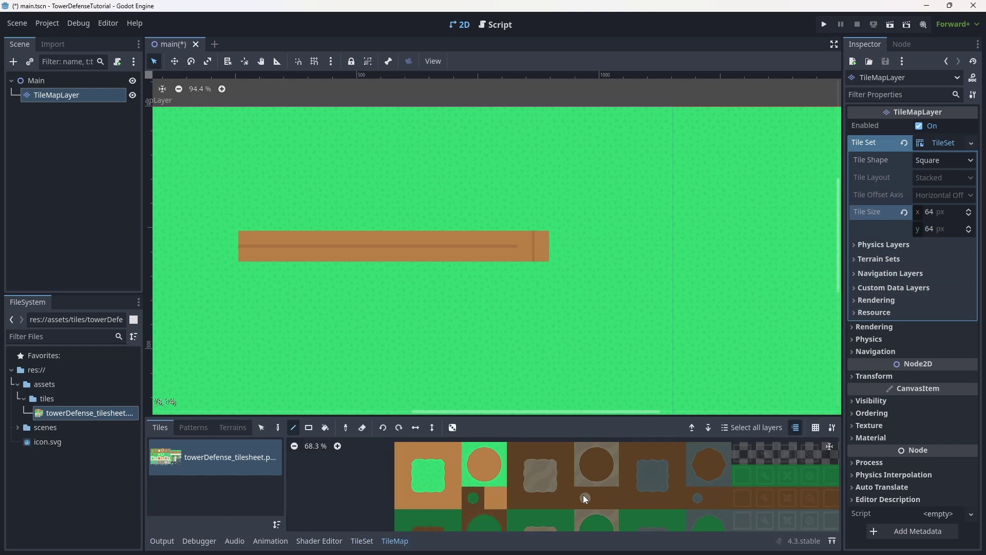
pyautogui.click(487, 501)
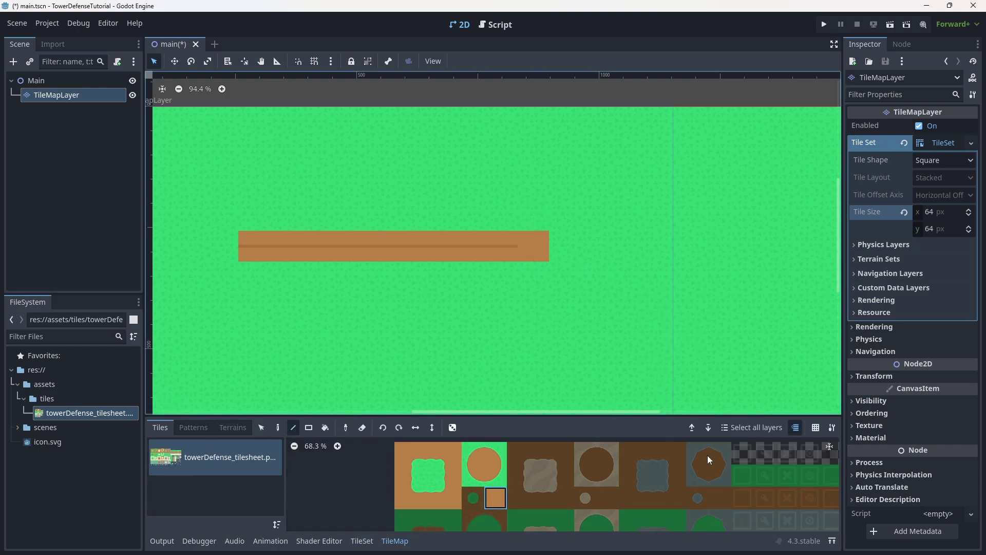
# Draw a vertical seven-tile road down from the plain brown corner with the brown vertical-line tile.
pyautogui.moveTo(749, 502); pyautogui.dragTo(672, 427, button='middle')
pyautogui.moveTo(684, 527); pyautogui.dragTo(640, 448, button='middle')
pyautogui.scroll(1, 641, 448)
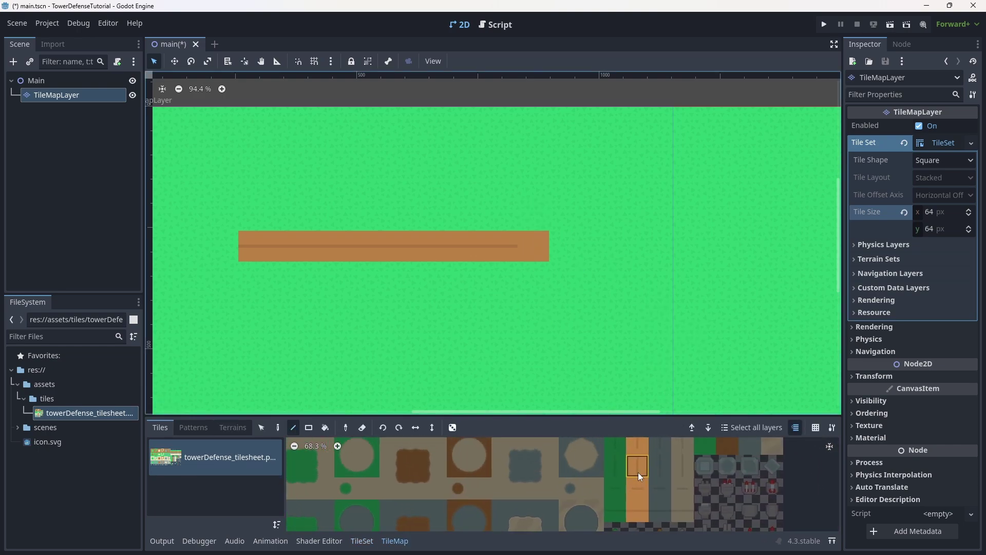
pyautogui.click(638, 464)
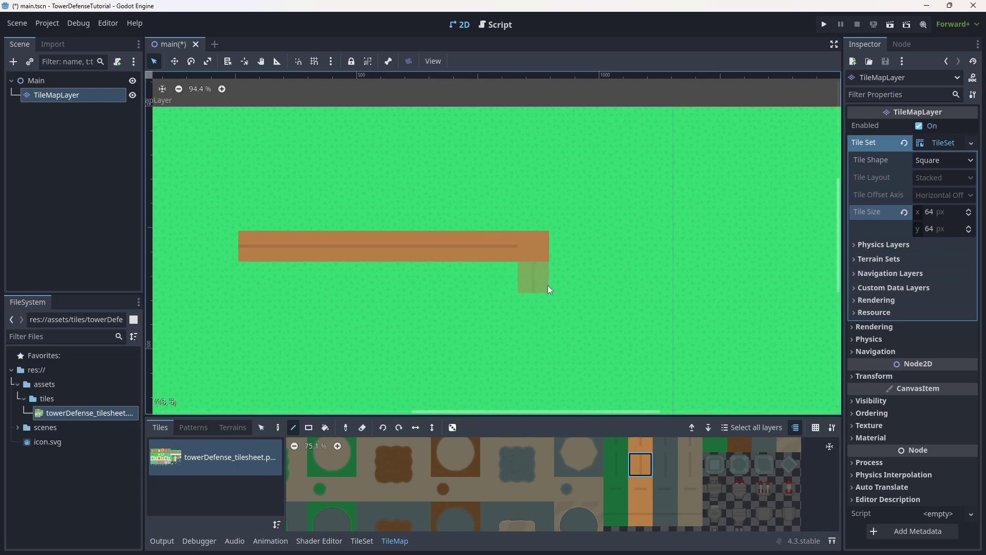
pyautogui.moveTo(544, 296); pyautogui.dragTo(544, 351)
pyautogui.scroll(-4, 525, 262)
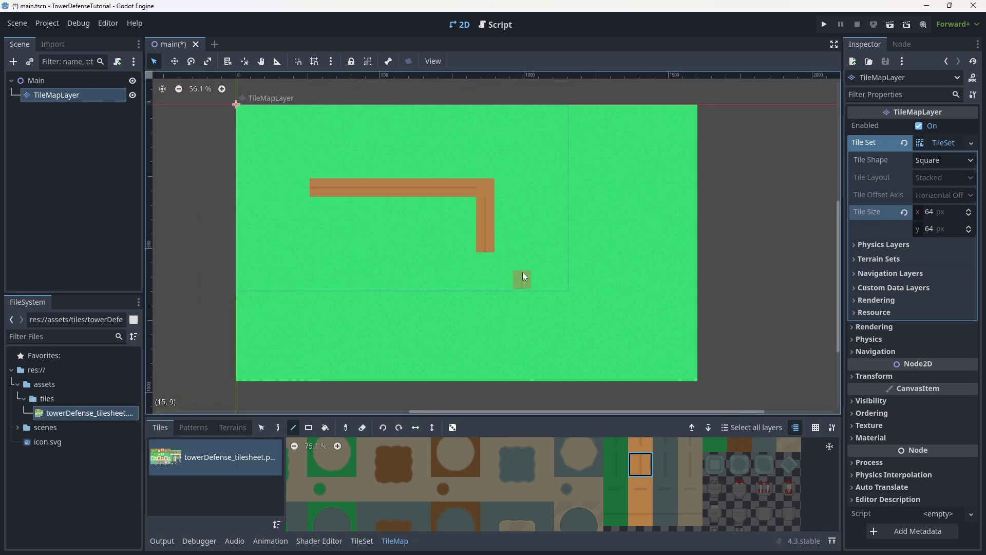
pyautogui.moveTo(485, 260); pyautogui.dragTo(496, 321)
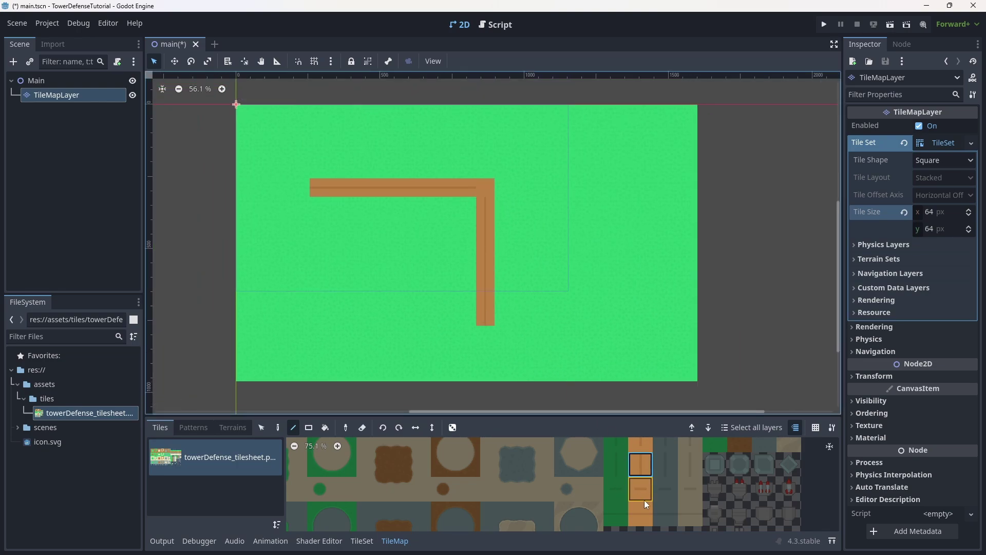
# Place the plain brown tile as a corner directly below the vertical road.
pyautogui.moveTo(646, 492); pyautogui.dragTo(723, 533, button='middle')
pyautogui.moveTo(438, 446); pyautogui.dragTo(578, 519, button='middle')
pyautogui.click(491, 338)
# Draw a horizontal seven-tile road to the right of the lower corner with the brown horizontal-line tile.
pyautogui.moveTo(771, 498)
pyautogui.mouseDown(button='middle')
pyautogui.moveTo(612, 477)
pyautogui.moveTo(581, 424)
pyautogui.mouseUp(button='middle')
pyautogui.click(585, 470)
pyautogui.scroll(2, 522, 342)
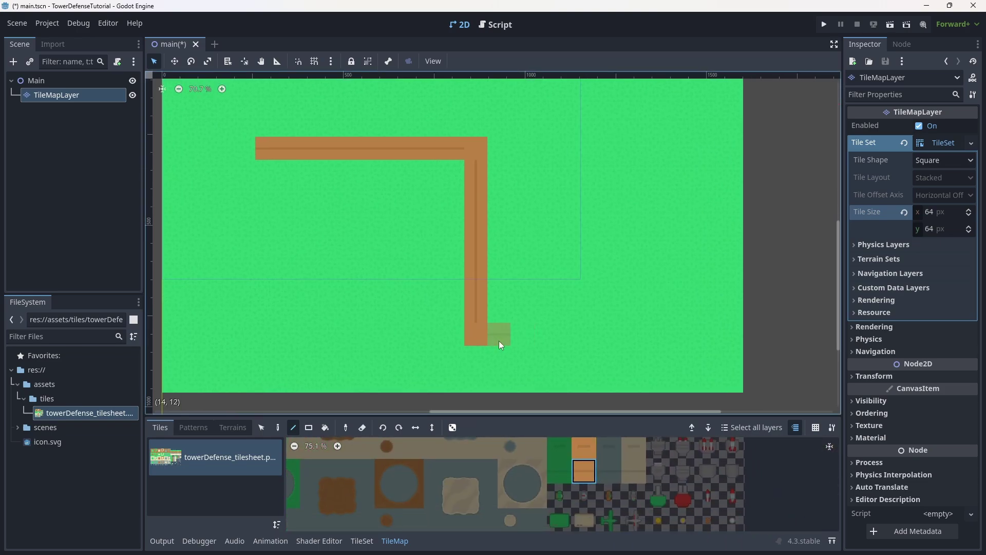
pyautogui.moveTo(499, 341); pyautogui.dragTo(532, 335)
pyautogui.moveTo(611, 331); pyautogui.dragTo(612, 332)
pyautogui.scroll(-2, 549, 333)
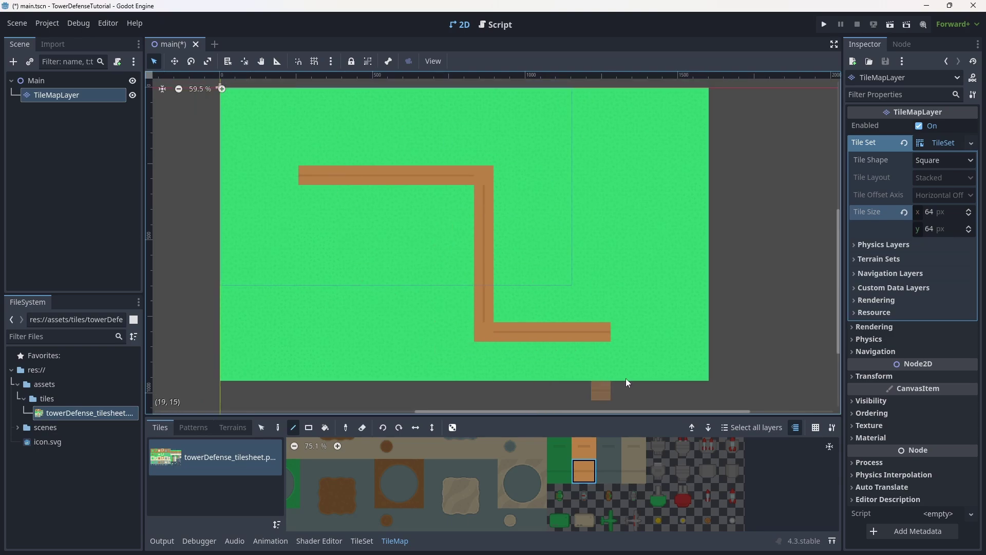
pyautogui.click(621, 332)
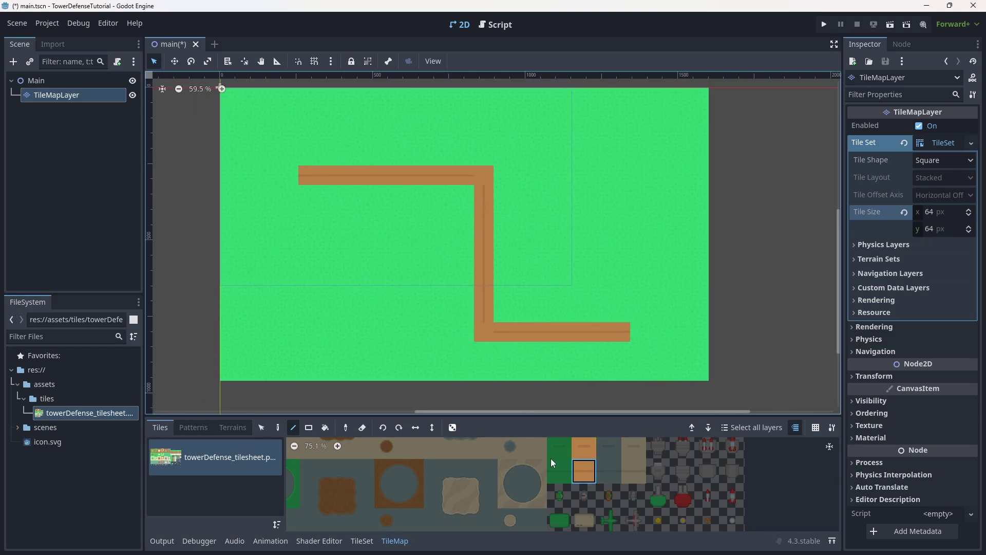
pyautogui.scroll(3, 497, 484)
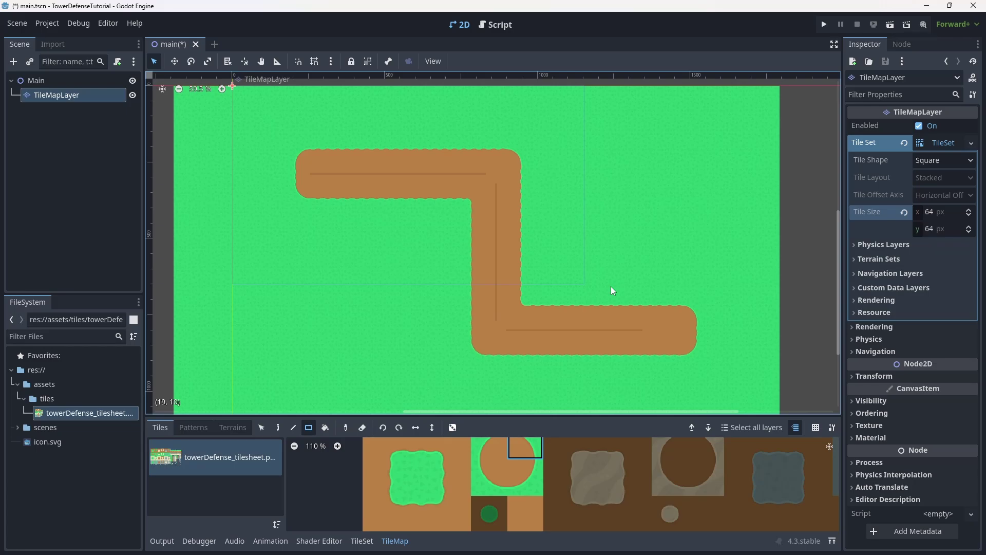
pyautogui.scroll(-1, 547, 206)
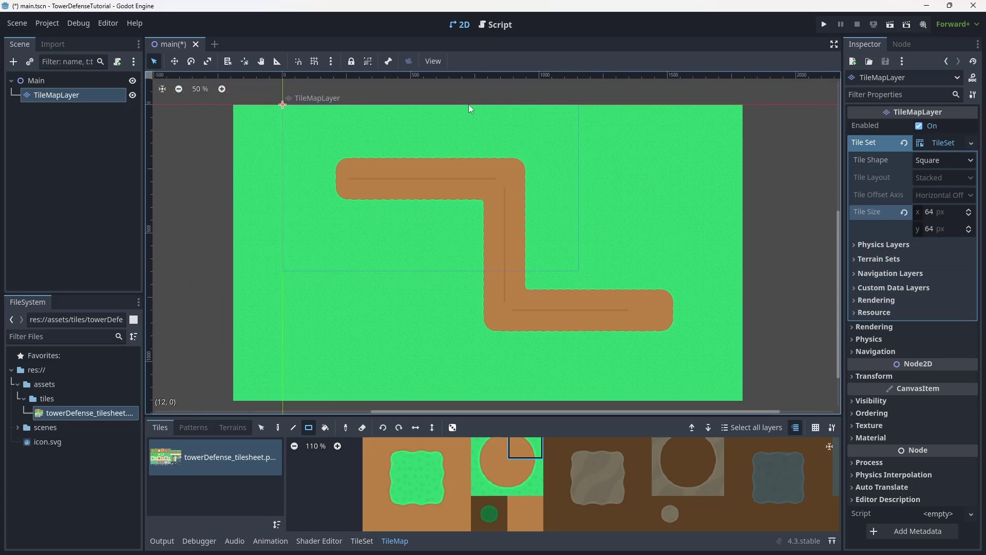
pyautogui.moveTo(647, 259); pyautogui.dragTo(642, 260, button='middle')
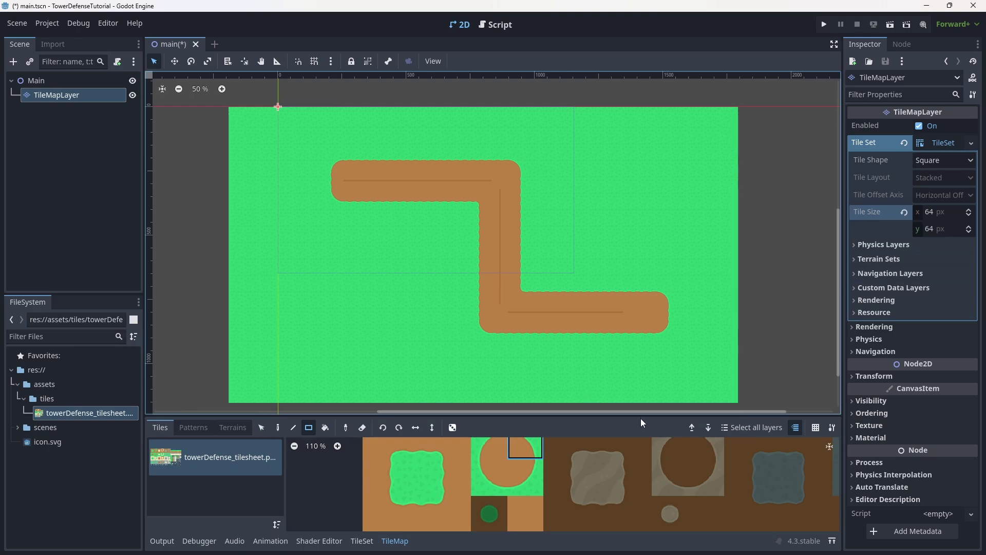
# Open the TileSet editor with a larger view and examine the framed build-spot tiles in the tower defense atlas.
pyautogui.moveTo(640, 416); pyautogui.dragTo(623, 109)
pyautogui.click(361, 541)
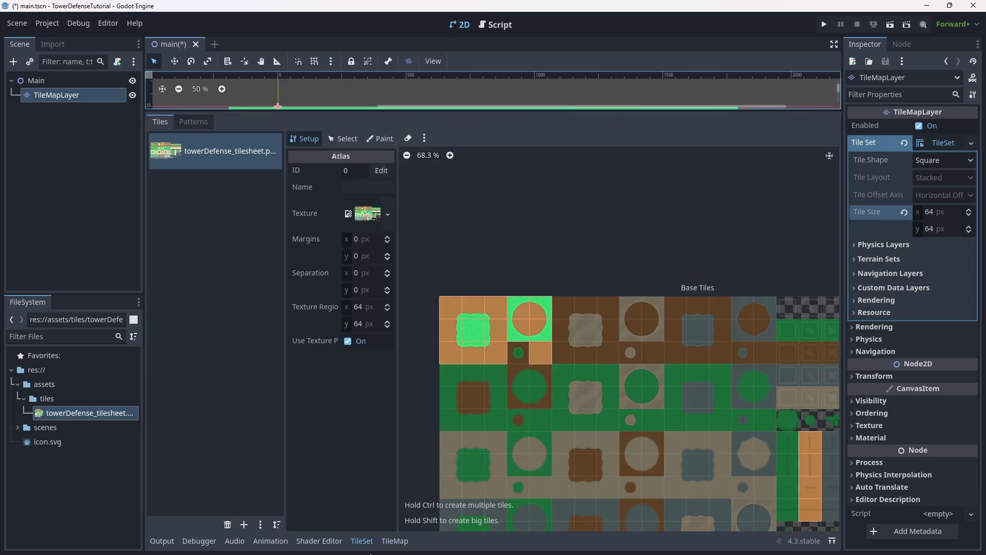
pyautogui.scroll(-3, 587, 332)
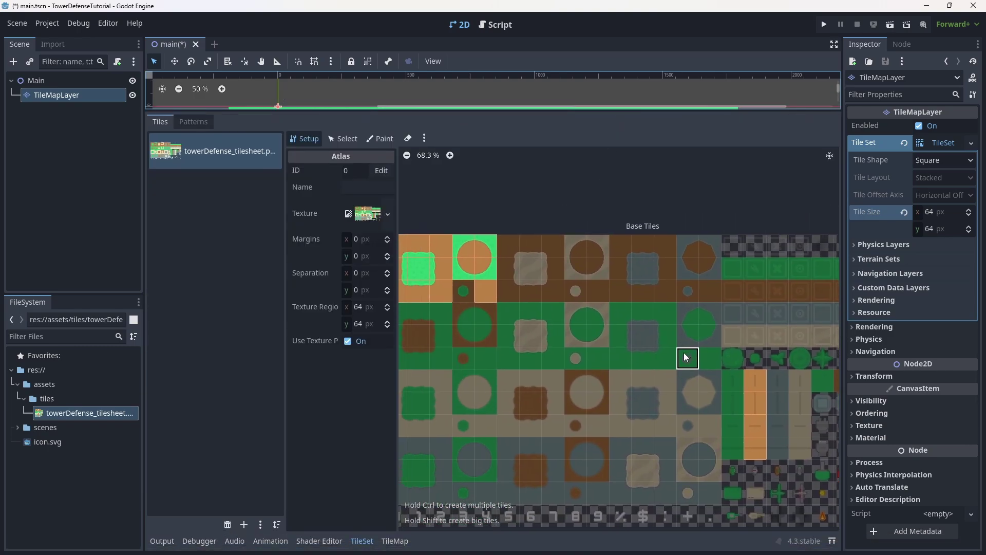
pyautogui.moveTo(666, 351); pyautogui.dragTo(623, 345, button='middle')
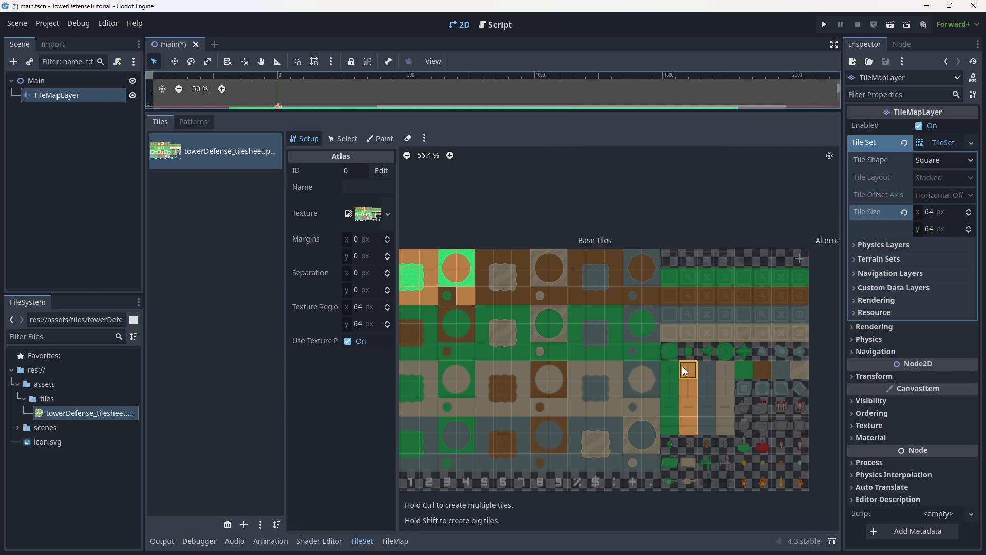
pyautogui.moveTo(666, 381); pyautogui.dragTo(693, 379, button='middle')
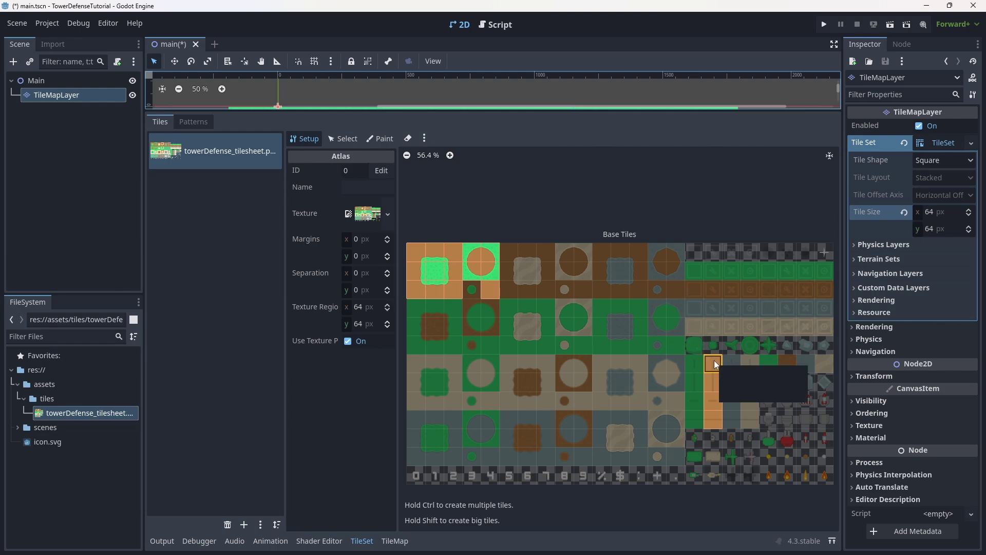
pyautogui.scroll(8, 727, 282)
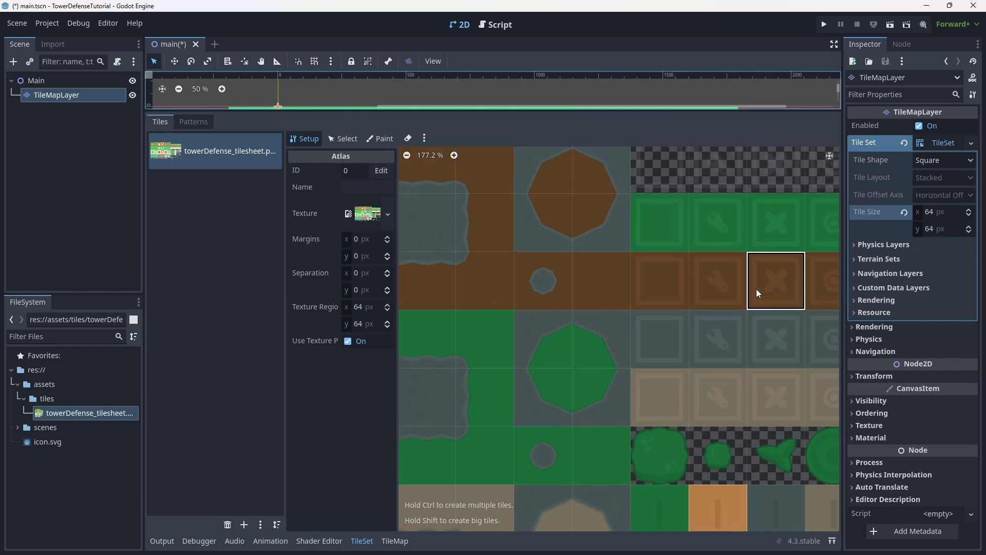
pyautogui.moveTo(756, 288); pyautogui.dragTo(492, 361, button='middle')
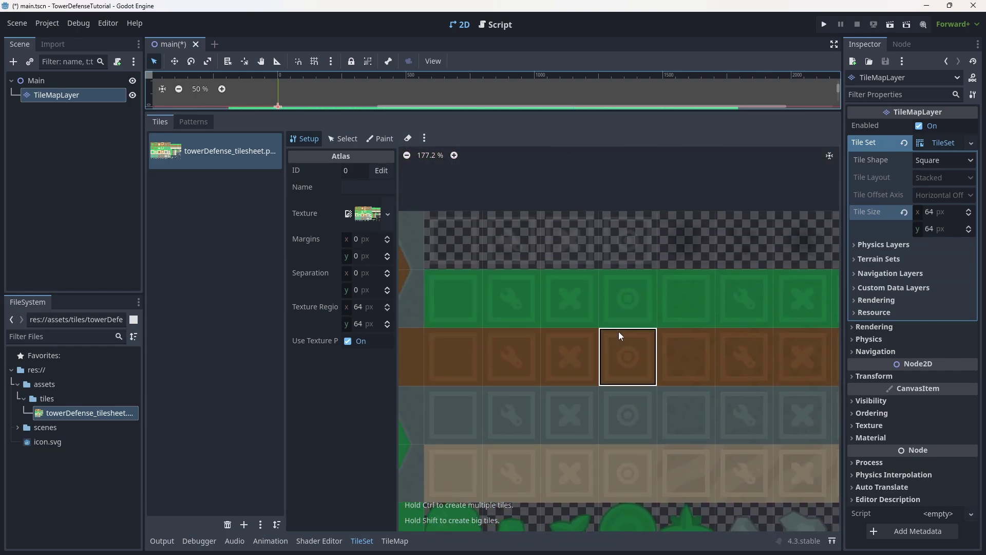
pyautogui.moveTo(673, 316); pyautogui.dragTo(651, 290, button='middle')
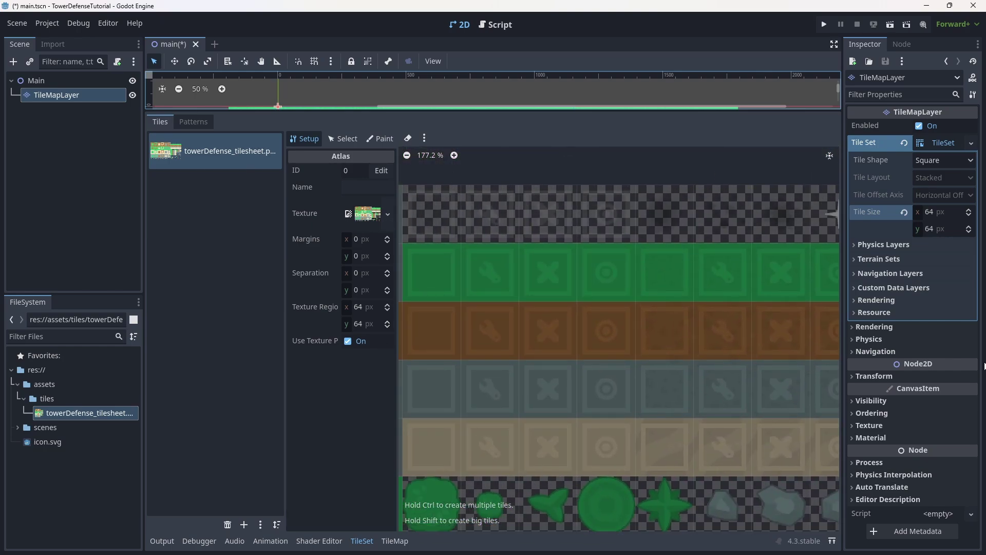
pyautogui.scroll(3, 662, 241)
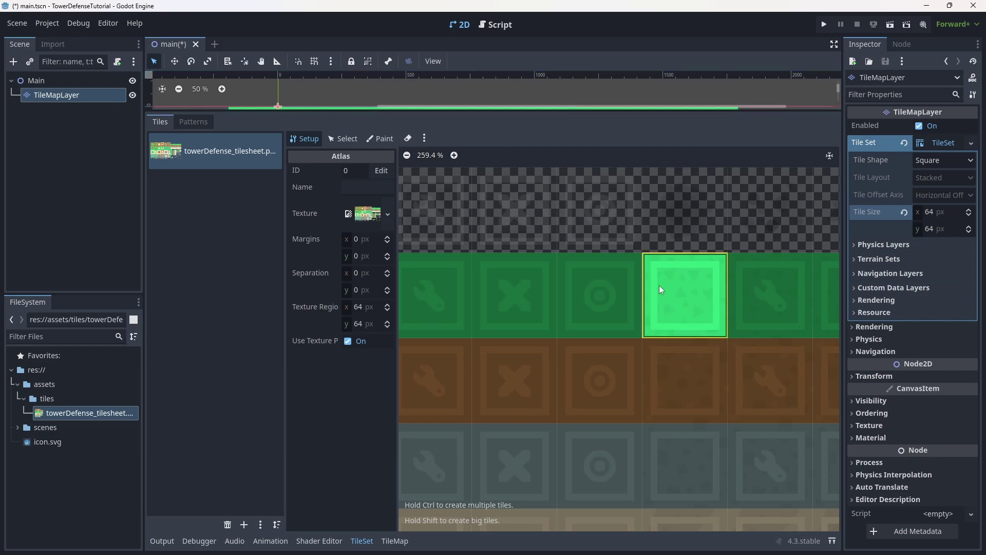
pyautogui.moveTo(702, 308); pyautogui.dragTo(663, 303, button='middle')
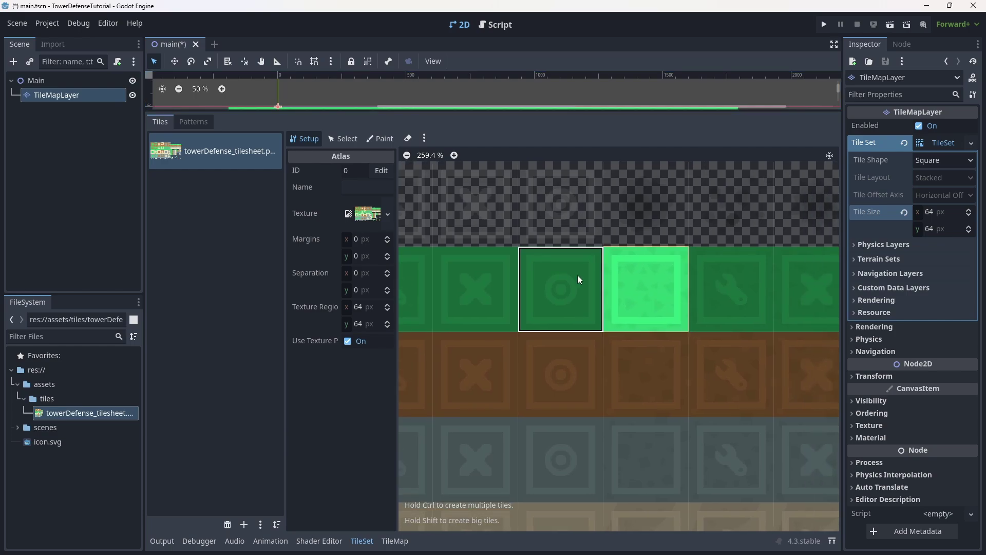
pyautogui.click(411, 139)
pyautogui.click(644, 300)
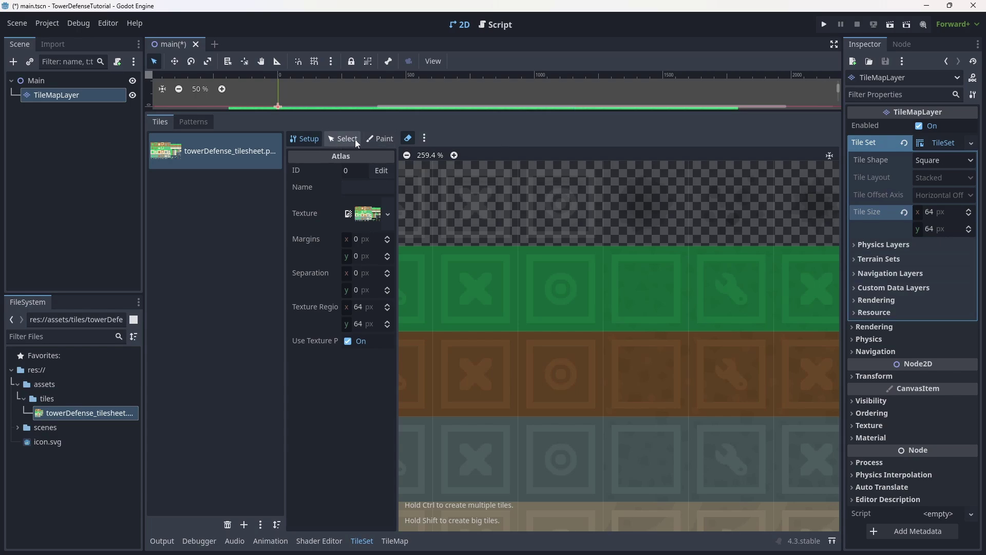
# Turn off the tile eraser and create the textured green framed wrench tile in the TileSet atlas.
pyautogui.click(334, 141)
pyautogui.click(305, 139)
pyautogui.moveTo(708, 299); pyautogui.dragTo(579, 303, button='middle')
pyautogui.hscroll(-1, 617, 301)
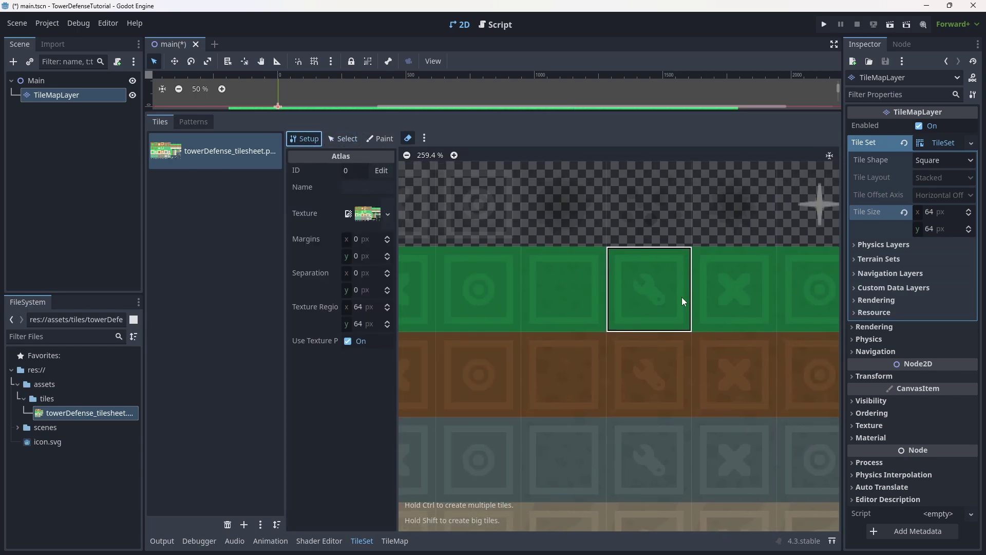
pyautogui.hscroll(-1, 706, 294)
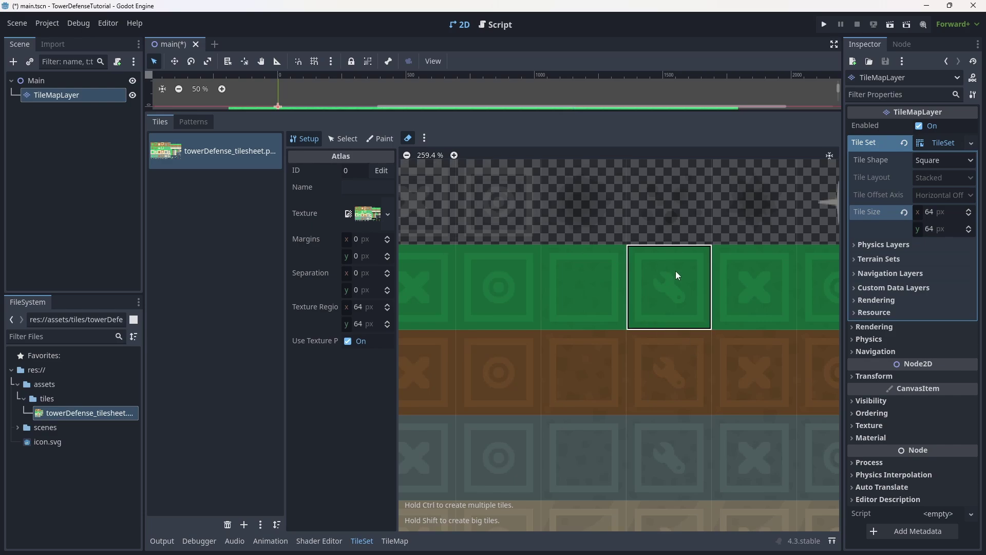
pyautogui.click(344, 138)
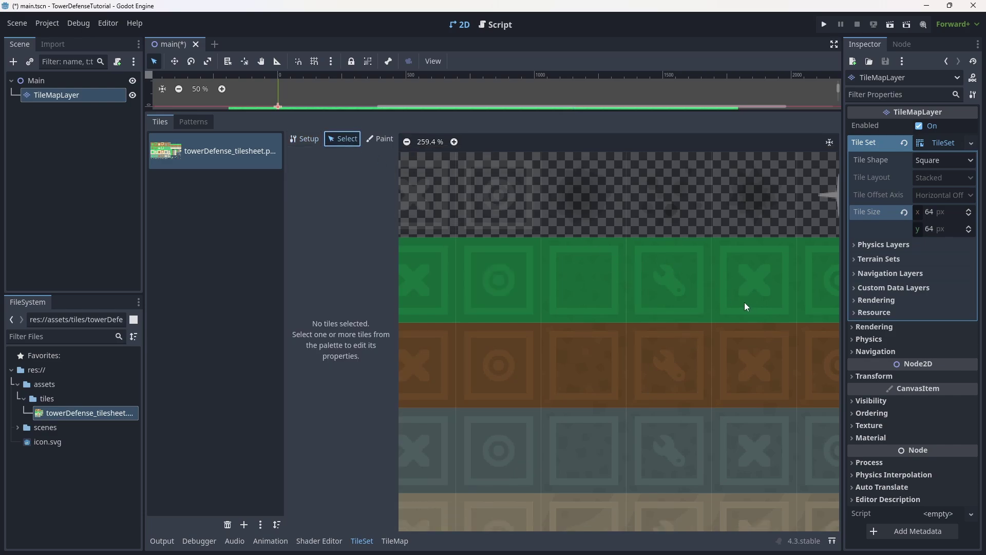
pyautogui.click(304, 139)
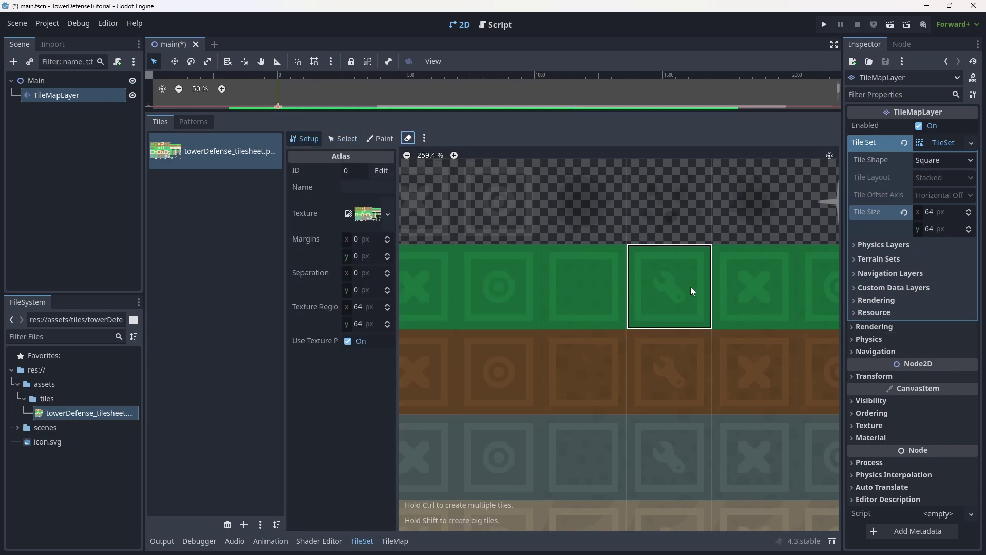
pyautogui.moveTo(690, 287); pyautogui.dragTo(593, 279, button='middle')
pyautogui.click(564, 279)
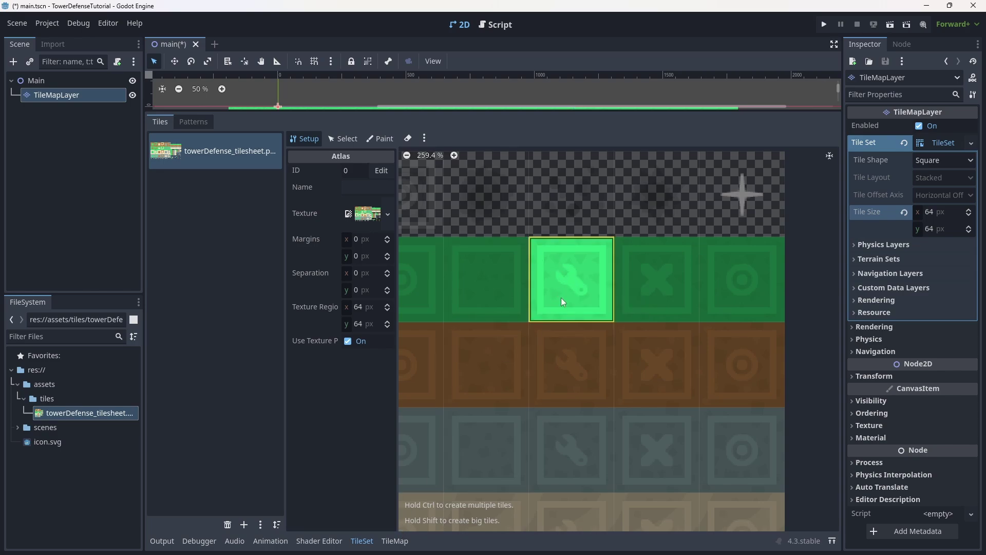
# Paint three green wrench tiles along the right side of the vertical road and one more above the lower horizontal road.
pyautogui.click(395, 541)
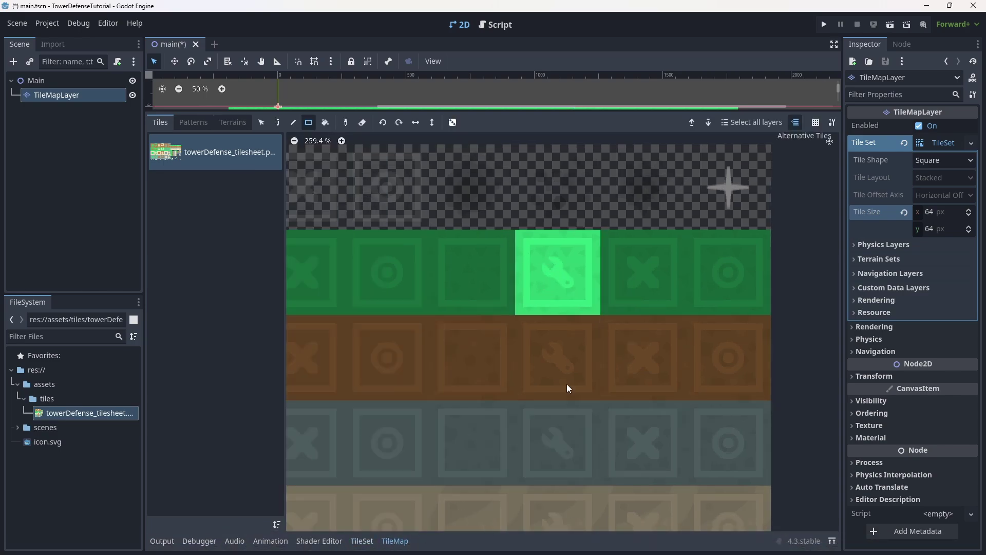
pyautogui.moveTo(685, 112); pyautogui.dragTo(688, 425)
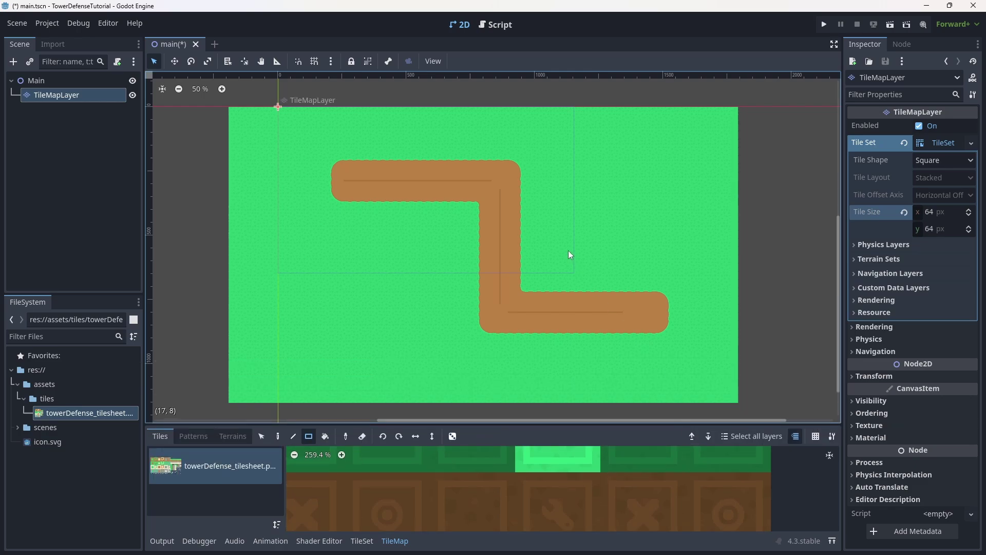
pyautogui.scroll(2, 571, 380)
pyautogui.click(565, 459)
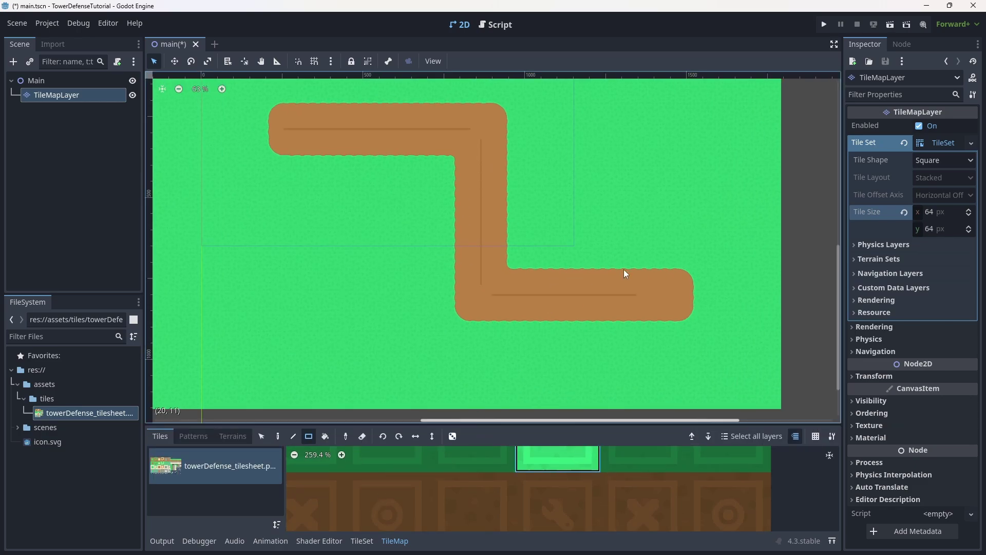
pyautogui.scroll(4, 657, 256)
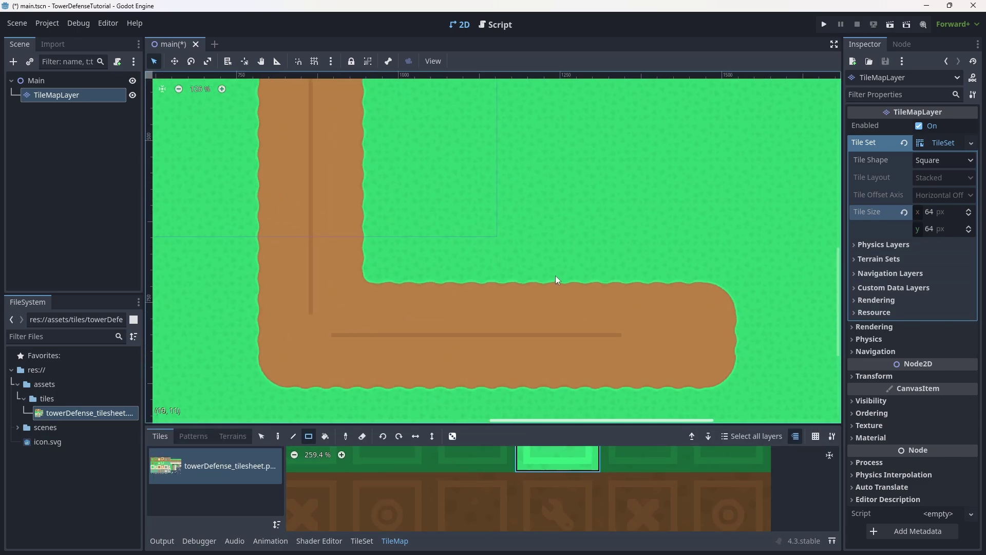
pyautogui.click(405, 255)
pyautogui.moveTo(444, 167); pyautogui.dragTo(528, 297, button='middle')
pyautogui.click(494, 276)
pyautogui.click(472, 99)
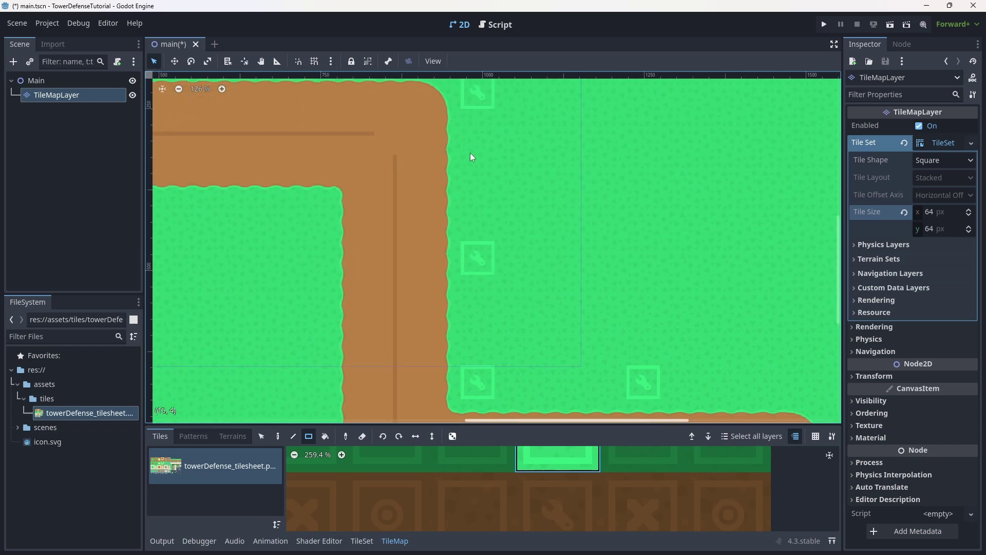
# Paint green wrench tiles above and below the upper road near its right end, and one midway left of the vertical road.
pyautogui.moveTo(363, 91); pyautogui.dragTo(658, 213, button='middle')
pyautogui.click(615, 180)
pyautogui.click(591, 328)
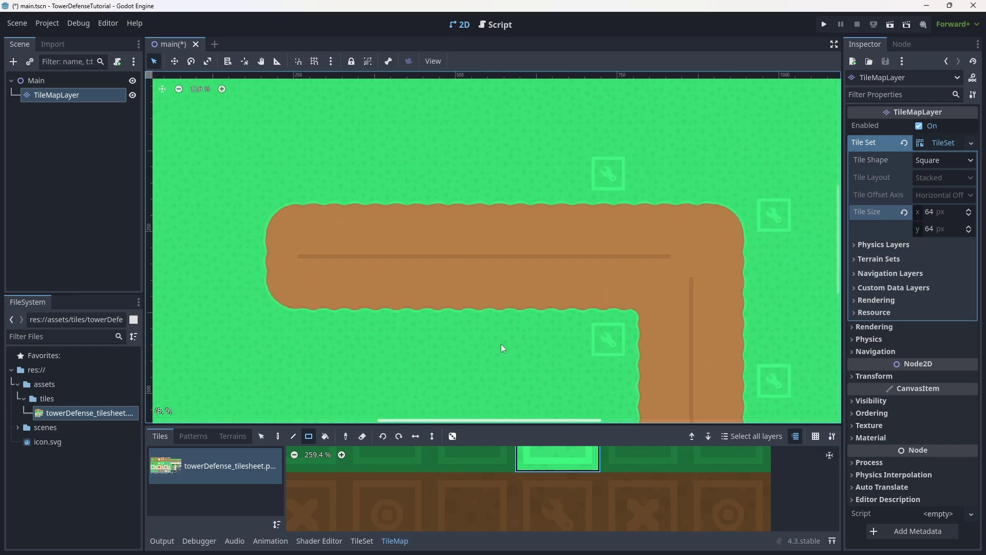
pyautogui.moveTo(501, 344); pyautogui.dragTo(601, 332, button='middle')
pyautogui.keyDown('ctrl'); pyautogui.scroll(-3, 509, 277); pyautogui.keyUp('ctrl')
pyautogui.keyDown('ctrl'); pyautogui.keyDown('shift'); pyautogui.hscroll(5, 406, 223); pyautogui.keyUp('shift'); pyautogui.keyUp('ctrl')
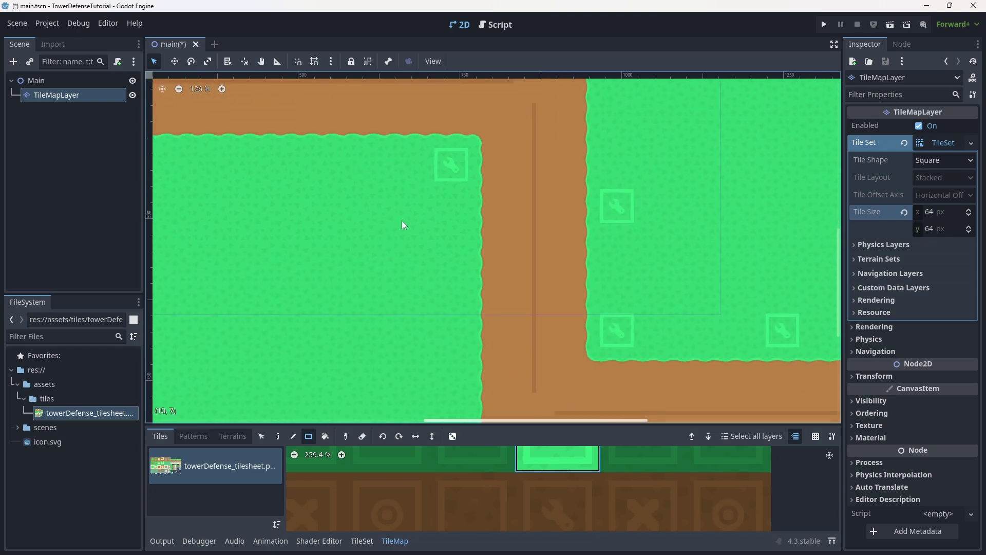
pyautogui.keyDown('ctrl'); pyautogui.scroll(-3, 432, 359); pyautogui.keyUp('ctrl')
pyautogui.keyDown('ctrl'); pyautogui.keyDown('shift'); pyautogui.hscroll(1, 424, 298); pyautogui.keyUp('shift'); pyautogui.keyUp('ctrl')
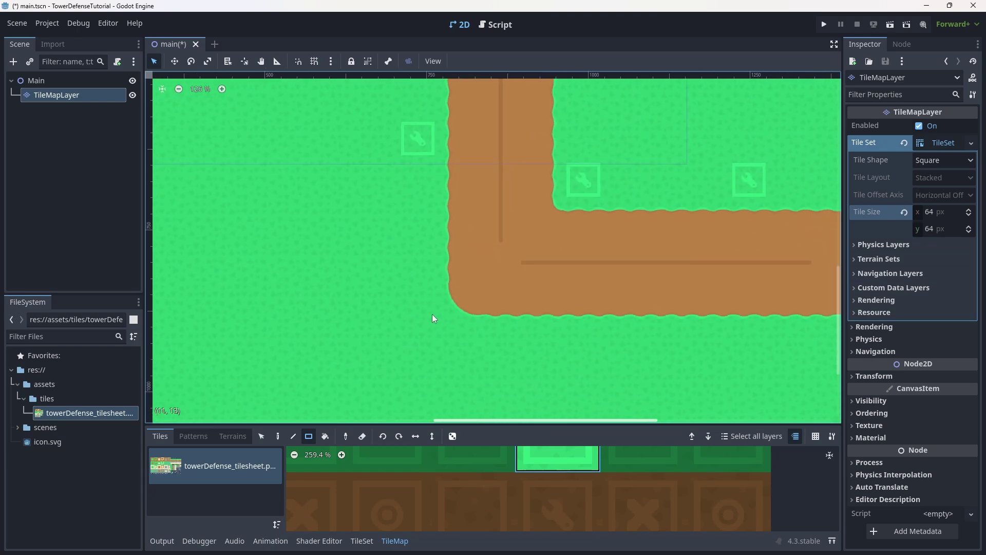
# Paint one green wrench tile left of the lower road corner and two below the lower horizontal road.
pyautogui.keyDown('ctrl'); pyautogui.keyDown('shift'); pyautogui.hscroll(5, 565, 324); pyautogui.keyUp('shift'); pyautogui.keyUp('ctrl')
pyautogui.keyDown('ctrl'); pyautogui.scroll(-1, 521, 293); pyautogui.keyUp('ctrl')
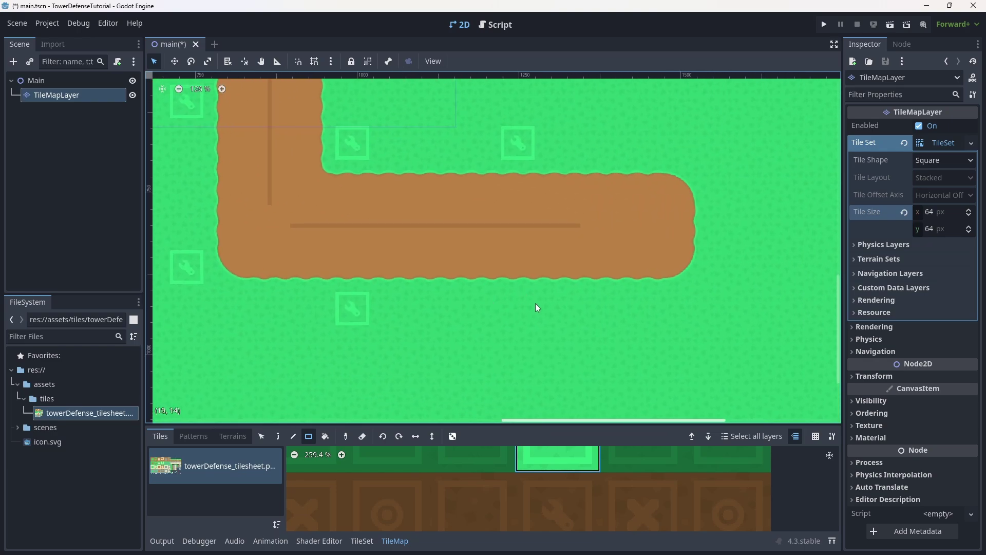
pyautogui.click(535, 303)
pyautogui.scroll(-9, 529, 208)
pyautogui.moveTo(501, 173); pyautogui.dragTo(687, 302, button='middle')
pyautogui.scroll(-4, 688, 267)
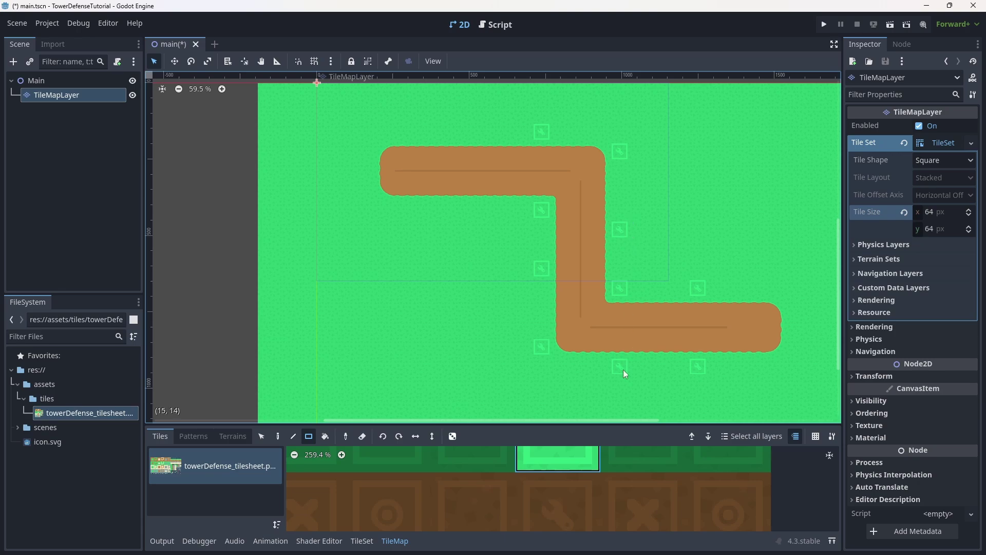
# Add a custom data layer named buildable with type bool to the TileSet.
pyautogui.moveTo(632, 425); pyautogui.dragTo(632, 386)
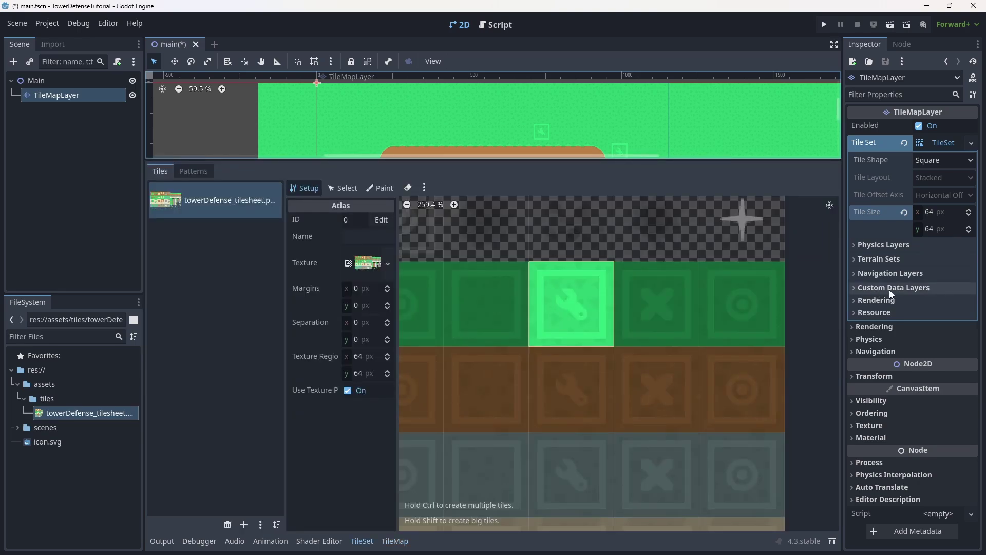
pyautogui.click(890, 289)
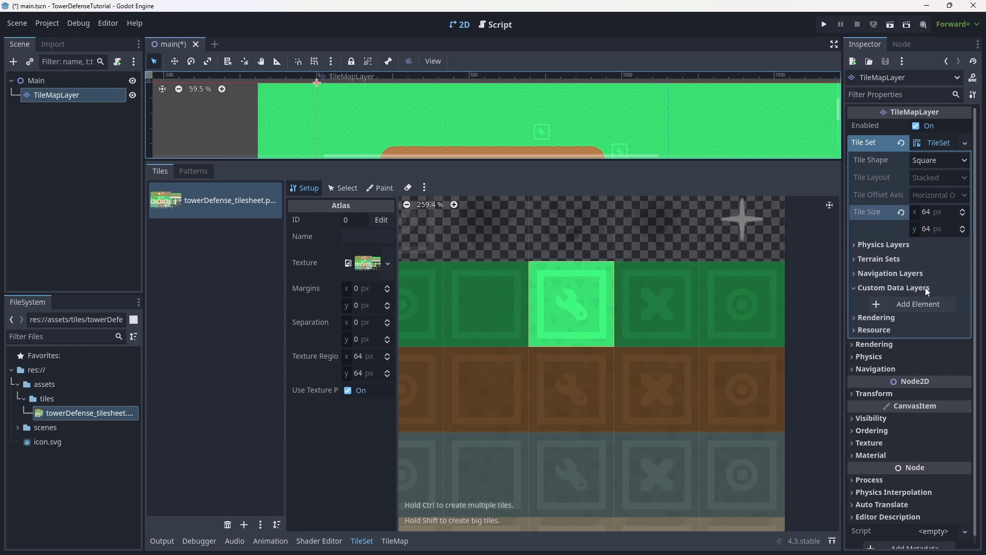
pyautogui.click(894, 305)
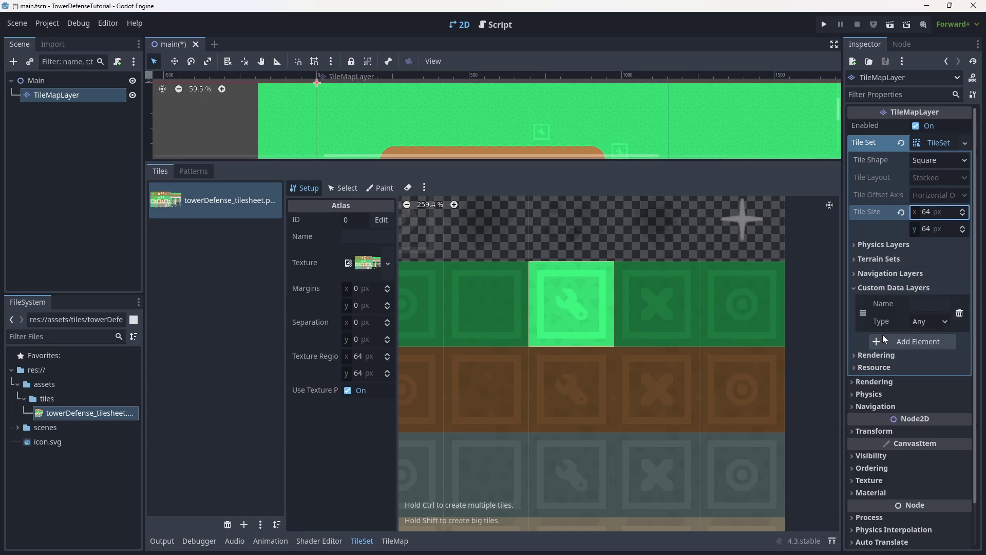
pyautogui.click(917, 304)
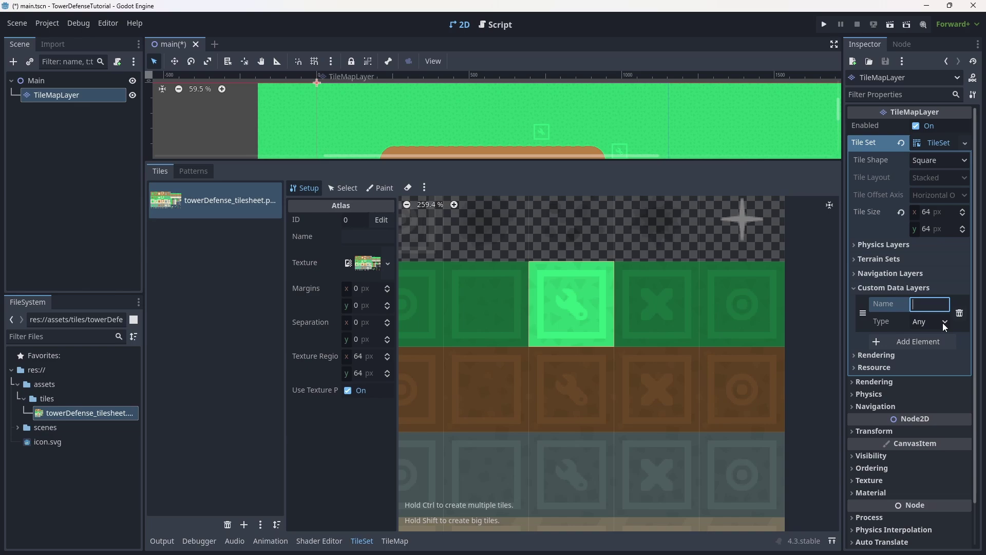
pyautogui.write('buildable')
pyautogui.press('Return')
pyautogui.click(572, 300)
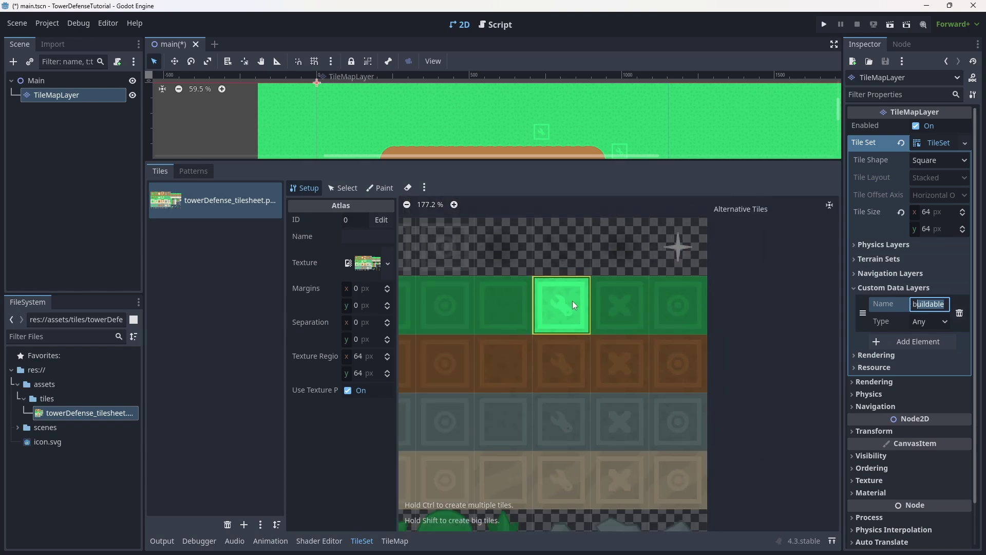
pyautogui.scroll(-3, 614, 327)
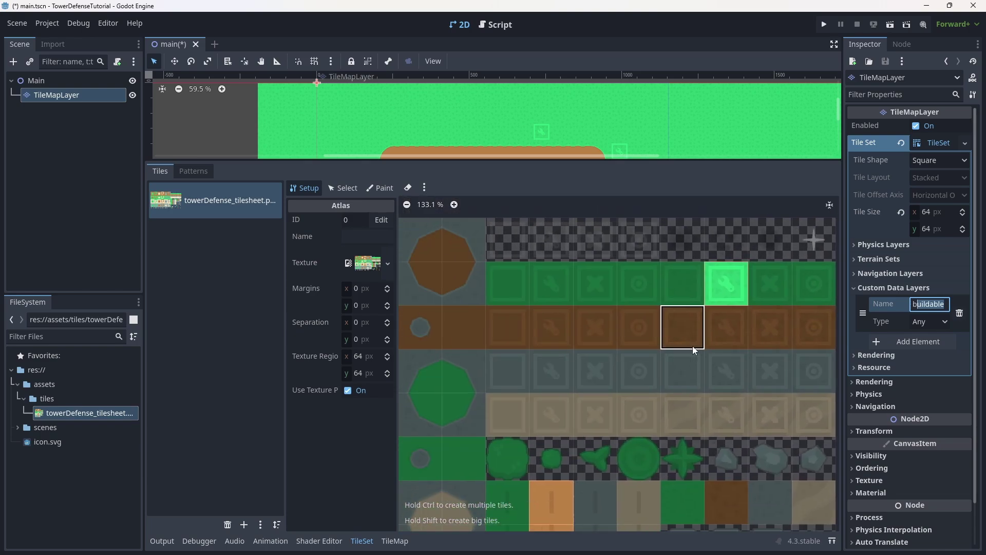
pyautogui.moveTo(731, 359); pyautogui.dragTo(603, 349, button='middle')
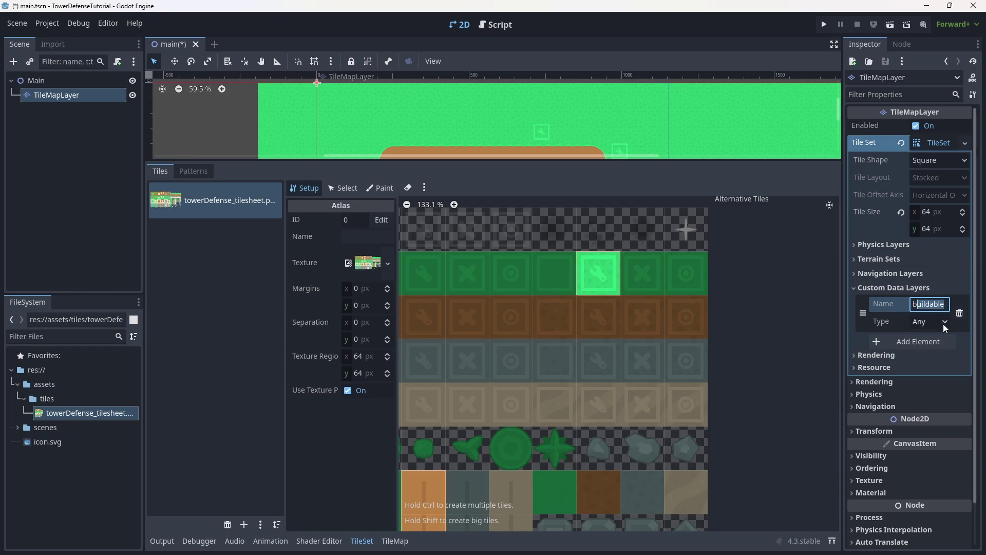
pyautogui.click(943, 323)
pyautogui.click(939, 24)
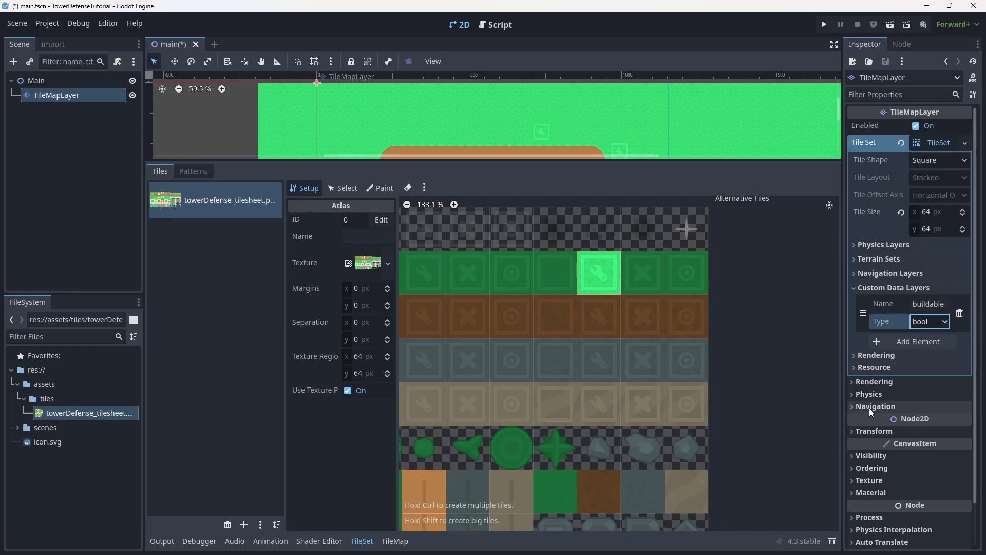
# Select the bright green wrench tile in the atlas and turn on its buildable custom data.
pyautogui.scroll(-5, 537, 354)
pyautogui.moveTo(523, 353); pyautogui.dragTo(568, 327, button='middle')
pyautogui.scroll(-1, 726, 308)
pyautogui.scroll(3, 565, 260)
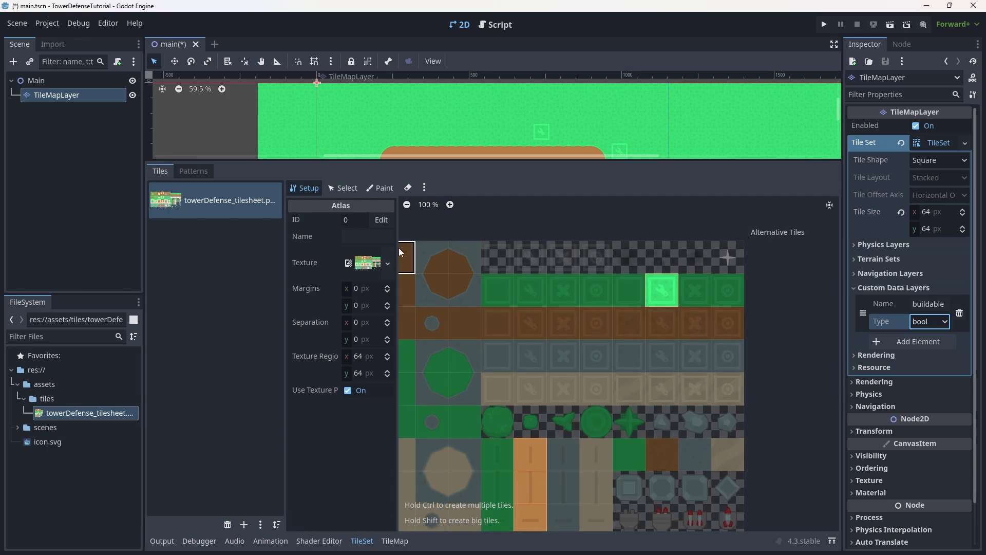
pyautogui.click(345, 190)
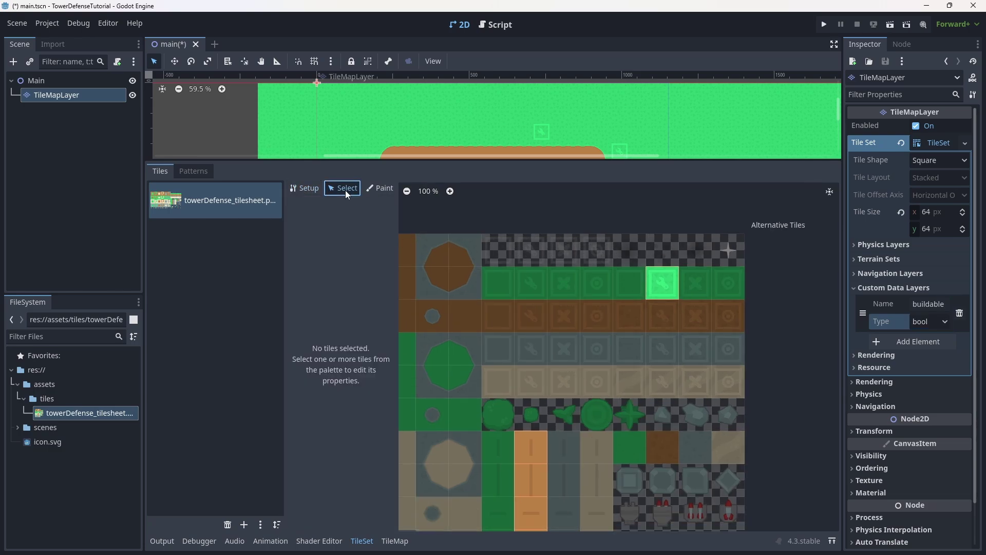
pyautogui.click(673, 291)
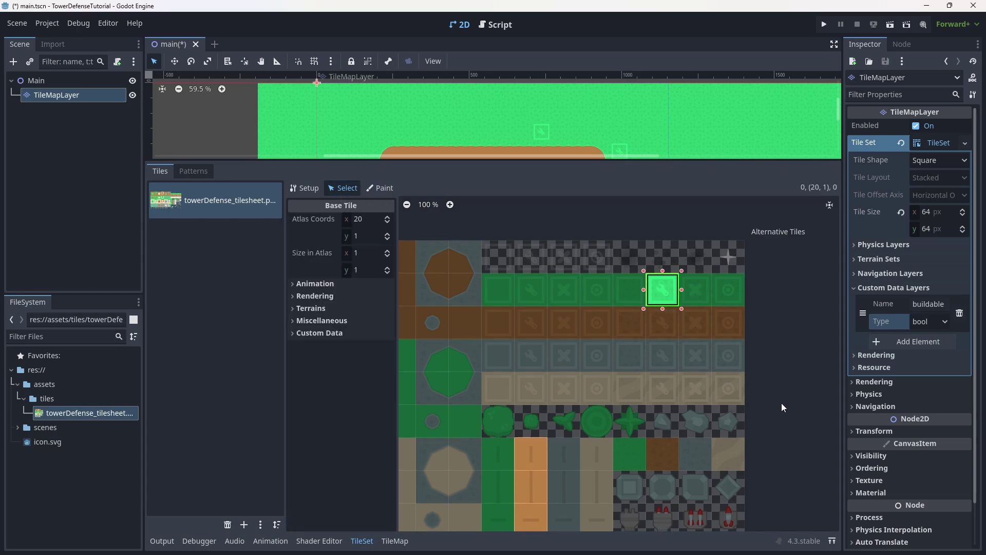
pyautogui.scroll(1, 740, 341)
pyautogui.scroll(7, 741, 337)
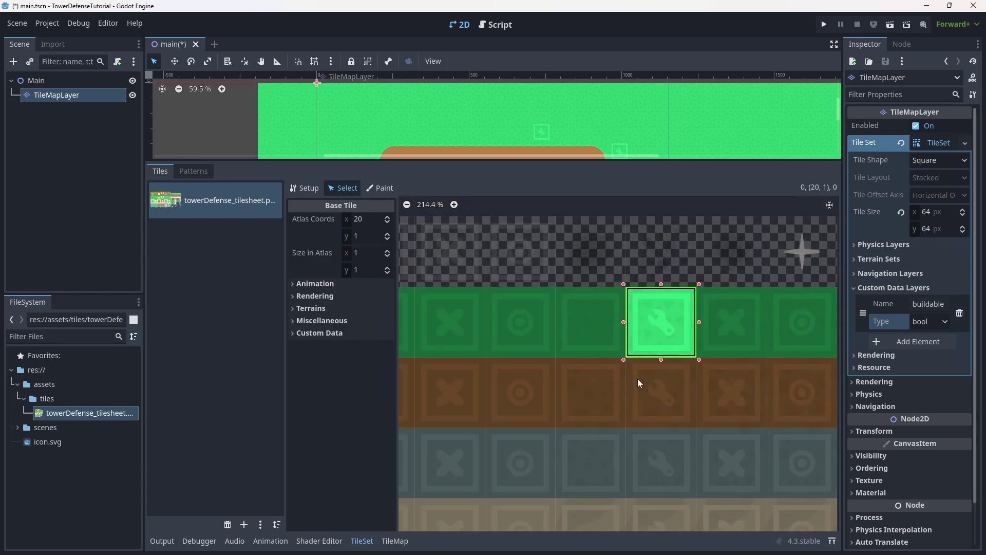
pyautogui.moveTo(571, 374); pyautogui.dragTo(545, 361, button='middle')
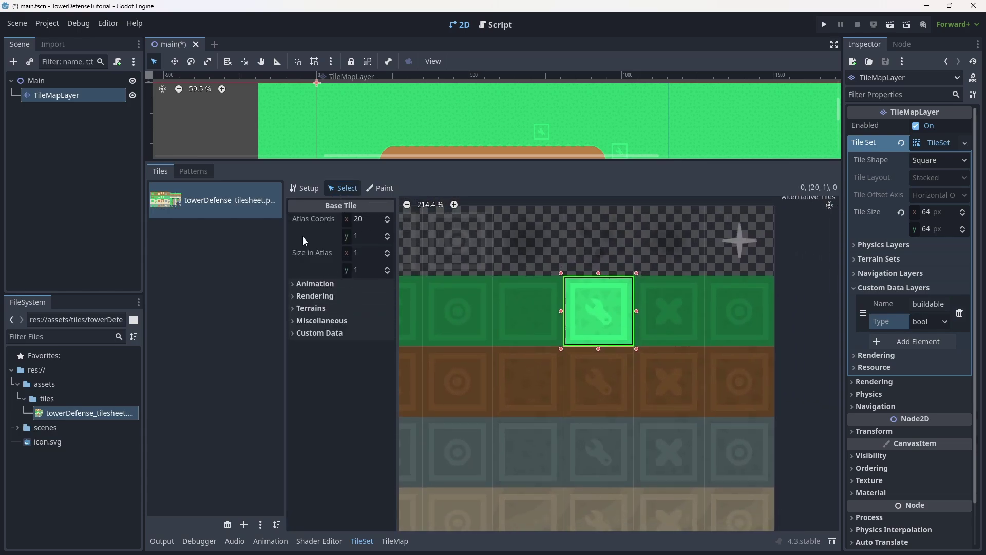
pyautogui.click(314, 334)
pyautogui.click(362, 348)
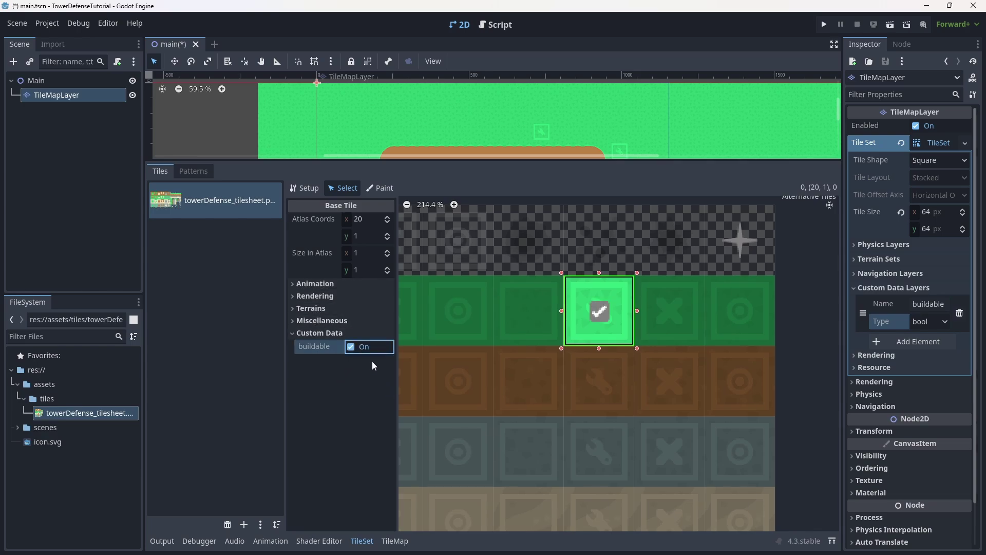
pyautogui.click(365, 348)
pyautogui.click(365, 347)
# Select the orange road tile at atlas coordinates 0, 0 and try switching its buildable value on and back off.
pyautogui.scroll(-4, 480, 378)
pyautogui.moveTo(480, 378); pyautogui.dragTo(687, 342, button='middle')
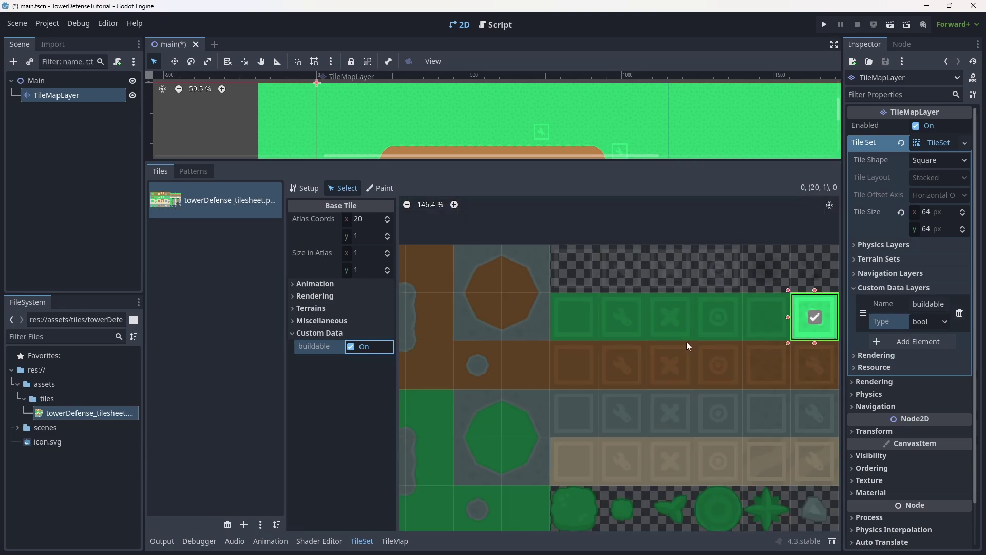
pyautogui.scroll(-5, 687, 341)
pyautogui.moveTo(550, 351); pyautogui.dragTo(845, 337, button='middle')
pyautogui.moveTo(604, 329); pyautogui.dragTo(728, 341, button='middle')
pyautogui.scroll(3, 634, 318)
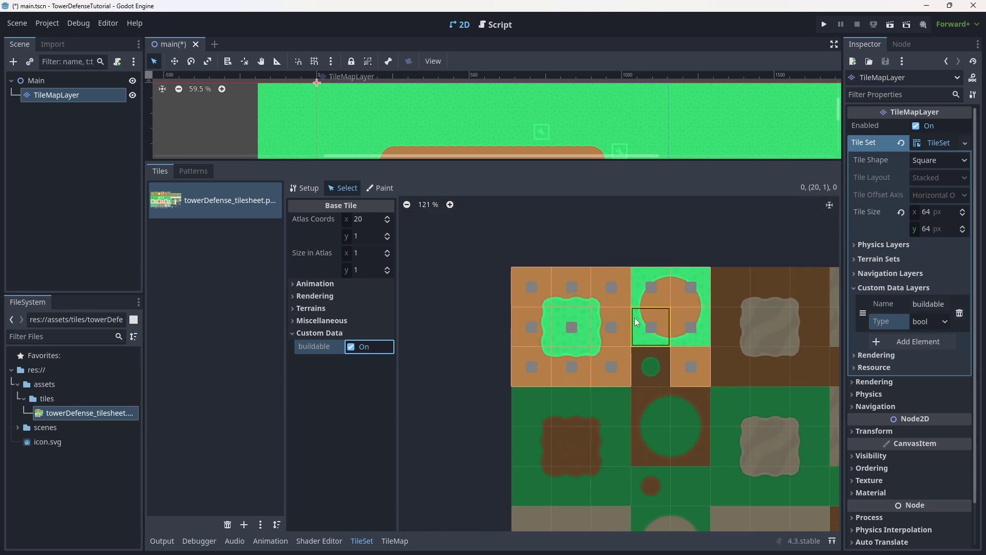
pyautogui.scroll(5, 635, 318)
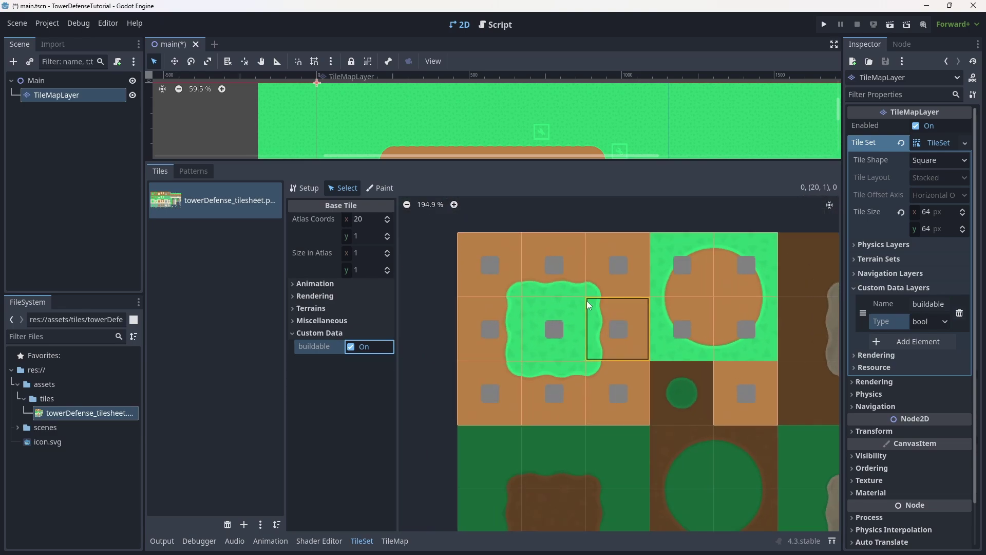
pyautogui.click(487, 281)
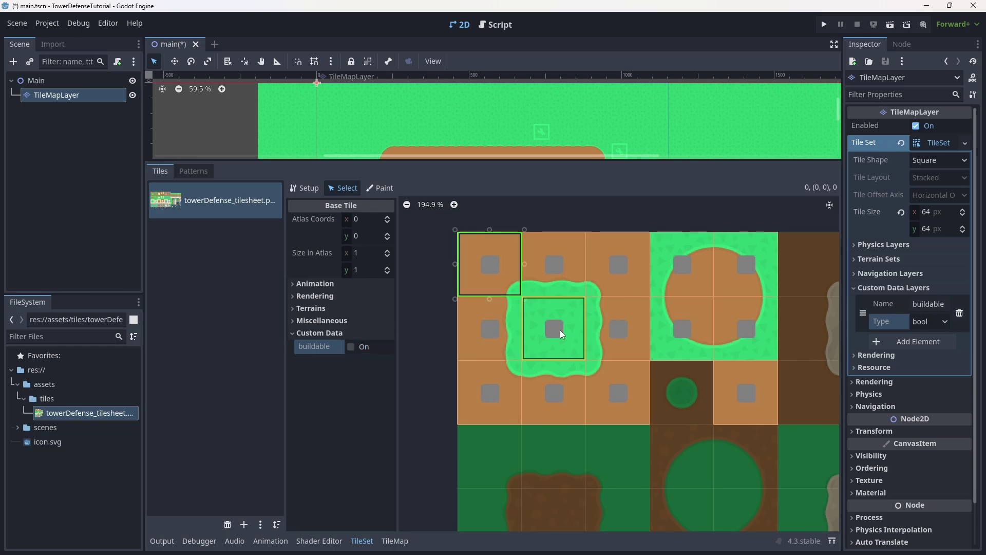
pyautogui.click(351, 346)
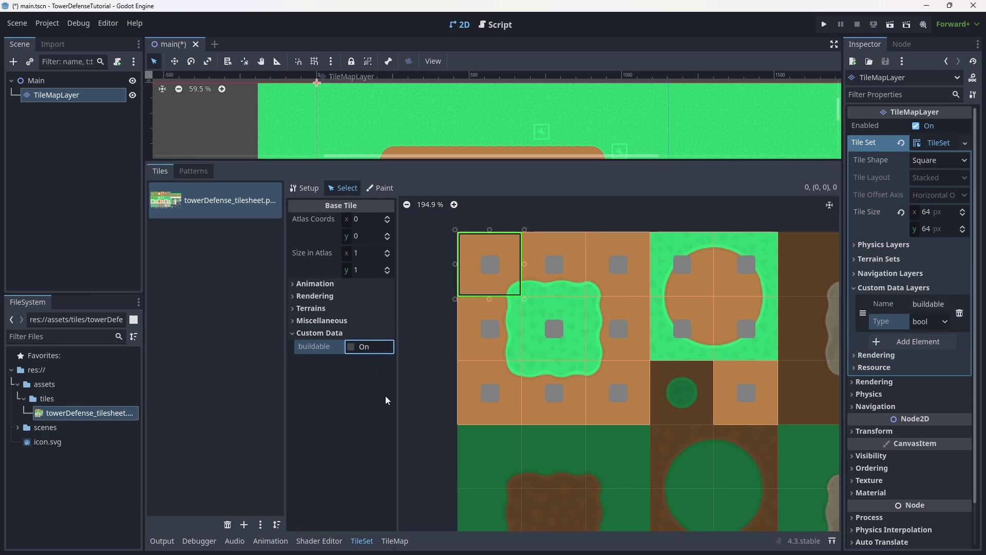
pyautogui.click(368, 347)
pyautogui.scroll(-2, 761, 383)
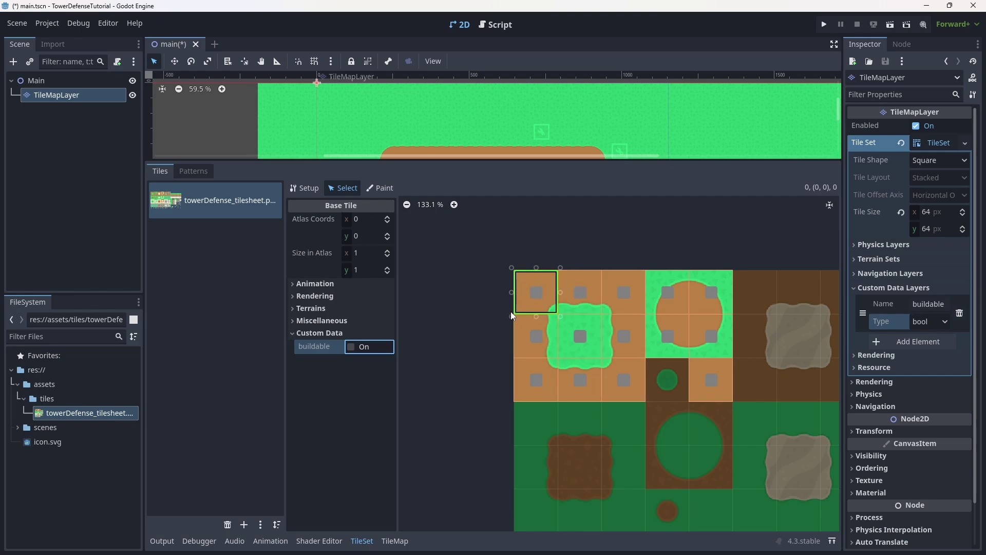
# Switch the TileSet editor to painting tile properties and choose buildable as the painted property.
pyautogui.moveTo(768, 362); pyautogui.dragTo(389, 336, button='middle')
pyautogui.moveTo(738, 343); pyautogui.dragTo(458, 332, button='middle')
pyautogui.scroll(4, 753, 302)
pyautogui.keyDown('ctrl'); pyautogui.scroll(4, 740, 298); pyautogui.keyUp('ctrl')
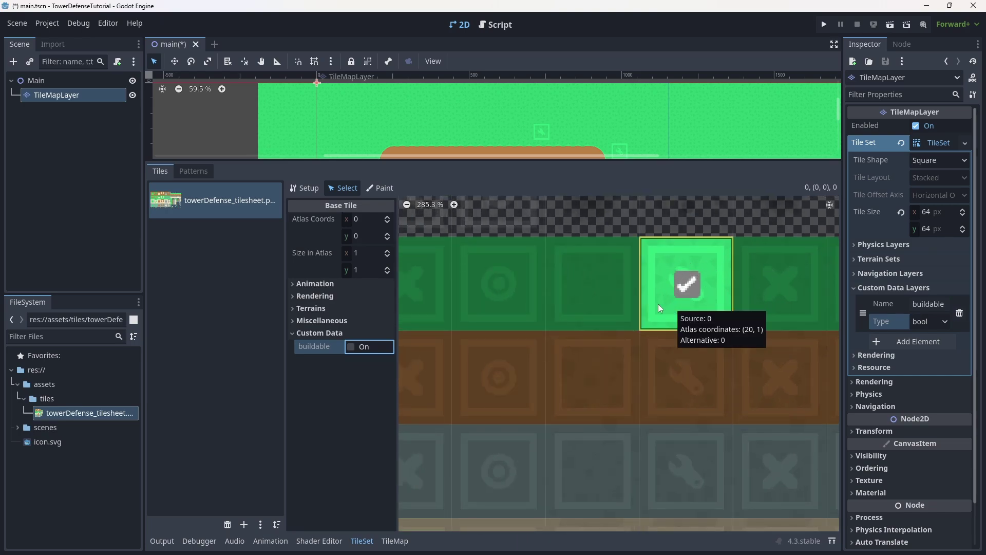
pyautogui.click(380, 188)
pyautogui.keyDown('ctrl'); pyautogui.scroll(-3, 651, 288); pyautogui.keyUp('ctrl')
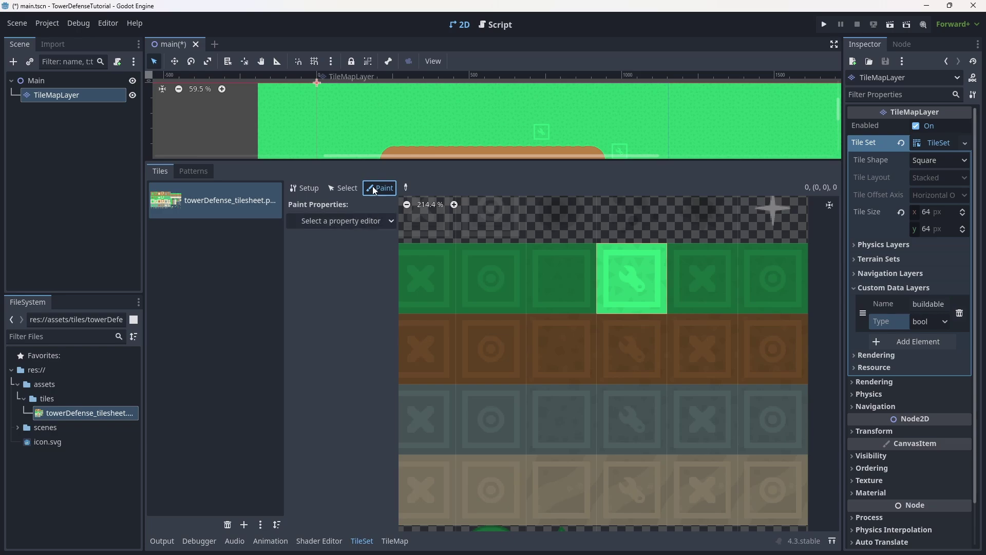
pyautogui.click(374, 221)
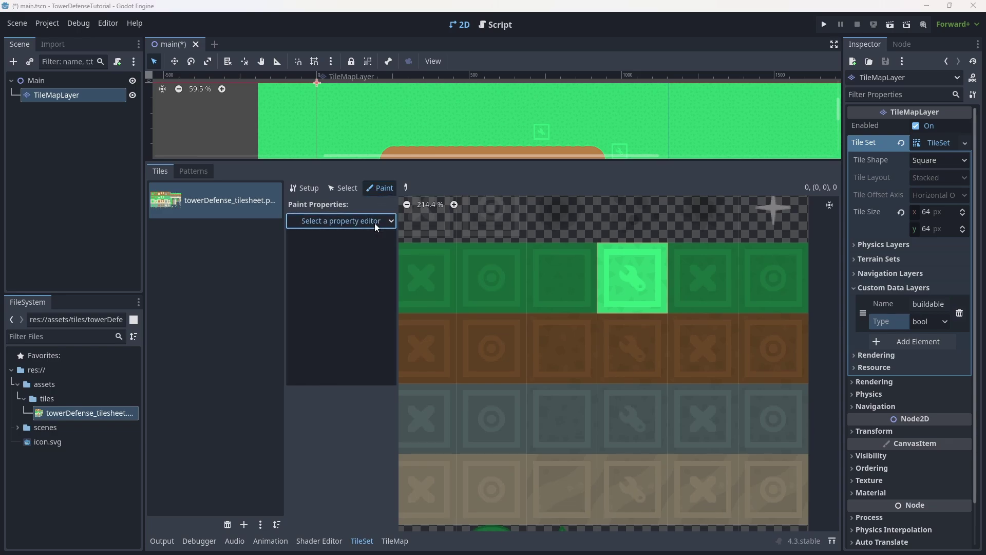
pyautogui.click(319, 375)
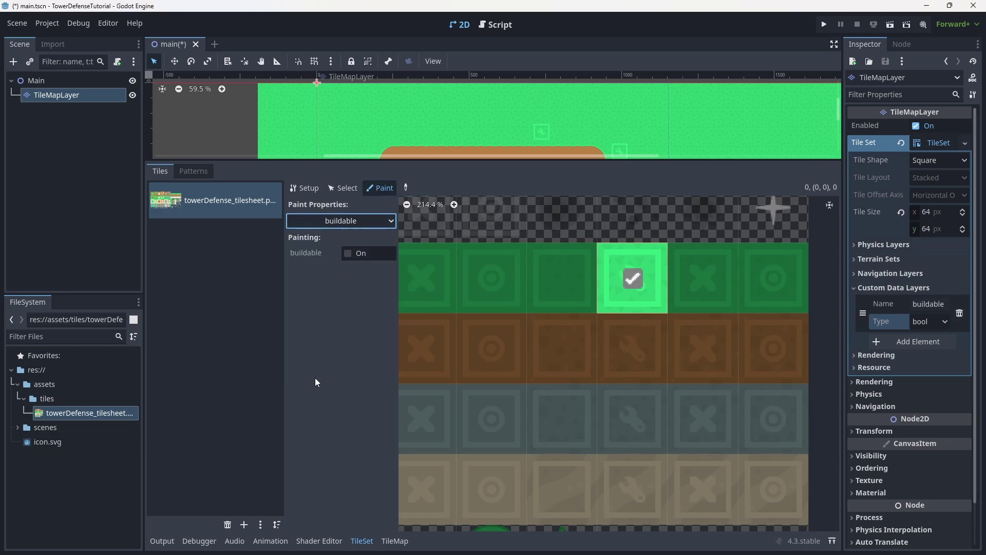
# Try painting the green wrench tile with buildable off, and restore it with buildable on.
pyautogui.keyDown('ctrl'); pyautogui.scroll(-6, 595, 341); pyautogui.keyUp('ctrl')
pyautogui.moveTo(545, 330); pyautogui.dragTo(587, 308, button='middle')
pyautogui.moveTo(581, 351); pyautogui.dragTo(778, 316, button='middle')
pyautogui.hscroll(-3, 778, 316)
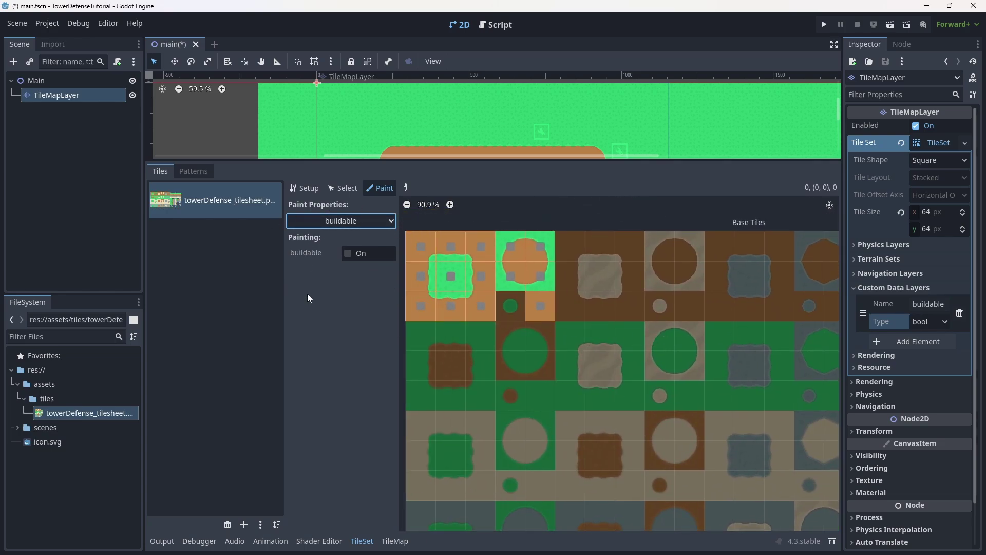
pyautogui.hscroll(5, 452, 353)
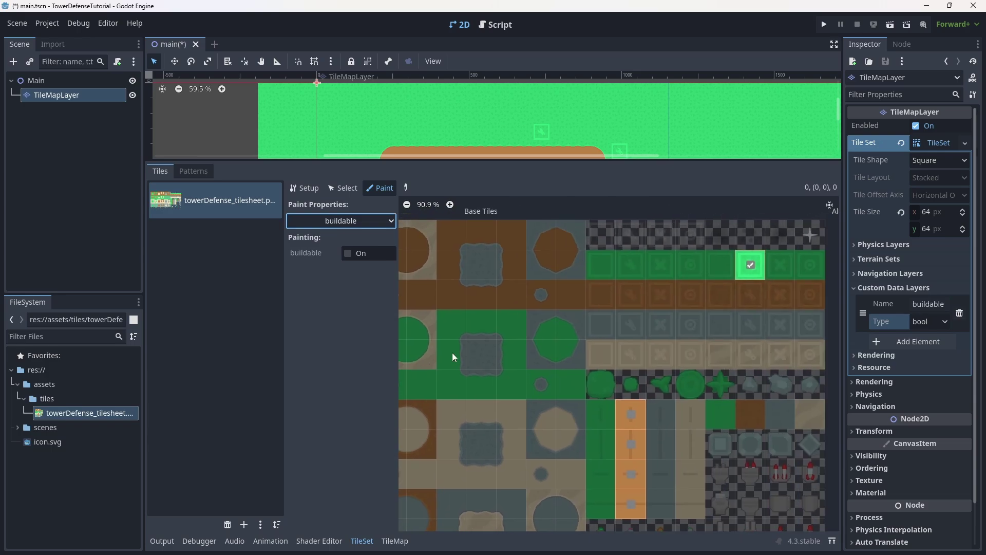
pyautogui.click(763, 260)
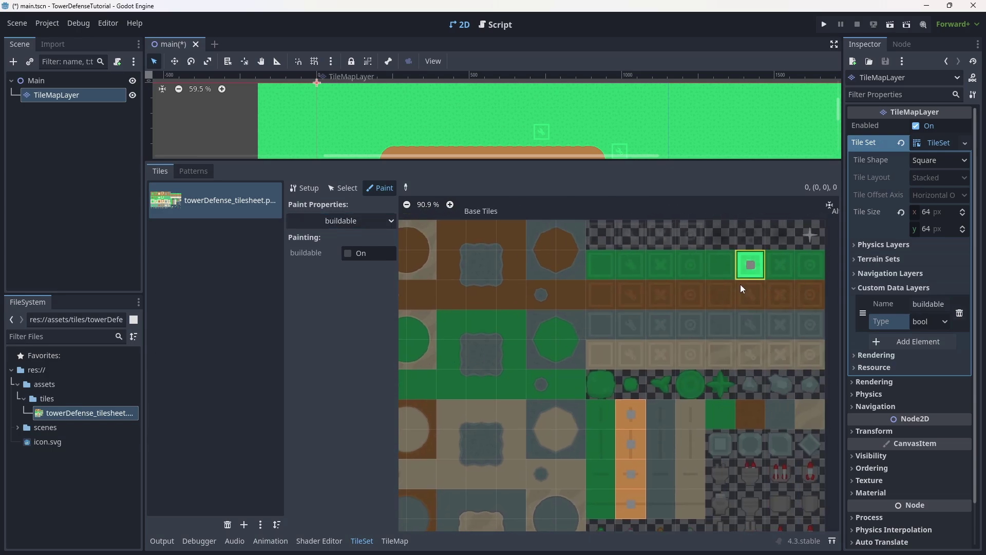
pyautogui.click(374, 252)
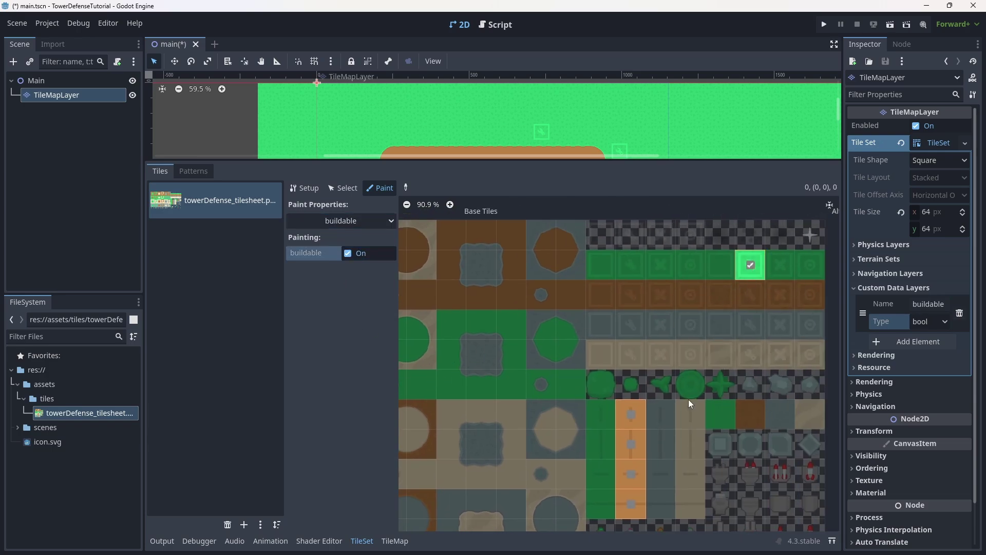
# Try painting buildable on over the column of straight orange road tiles, and clear it from them again.
pyautogui.scroll(-5, 637, 298)
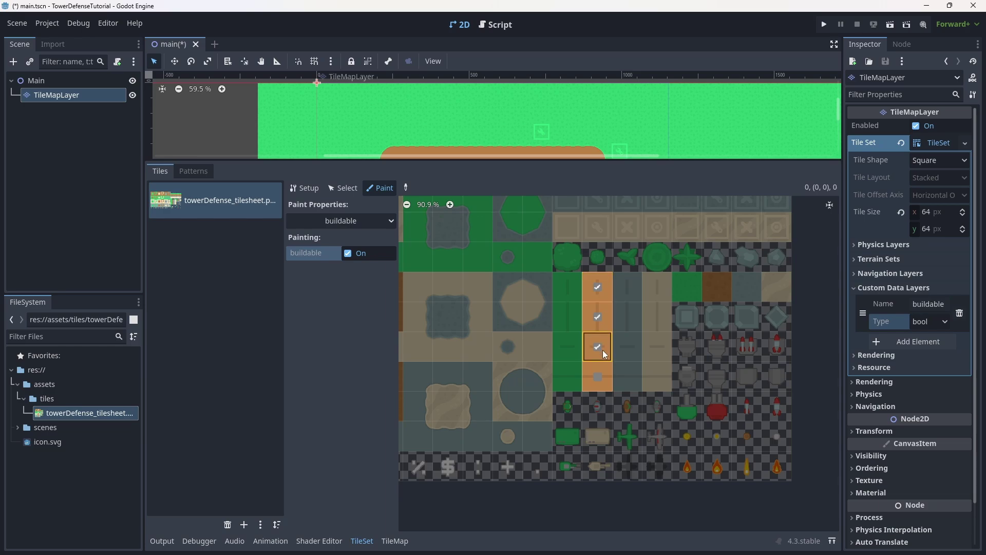
pyautogui.moveTo(631, 313); pyautogui.dragTo(647, 407, button='middle')
pyautogui.scroll(1, 646, 344)
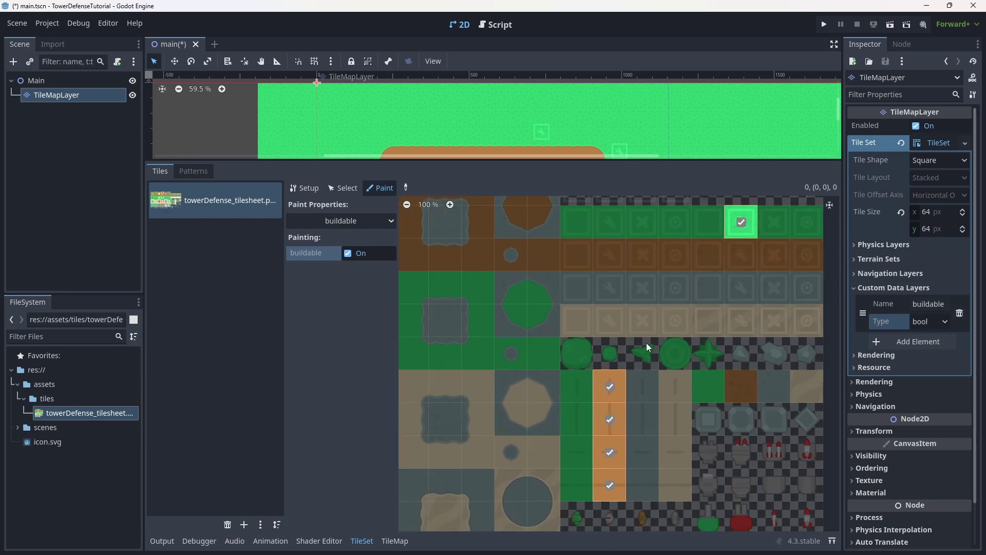
pyautogui.click(352, 255)
pyautogui.moveTo(621, 386); pyautogui.dragTo(609, 480)
pyautogui.scroll(2, 646, 356)
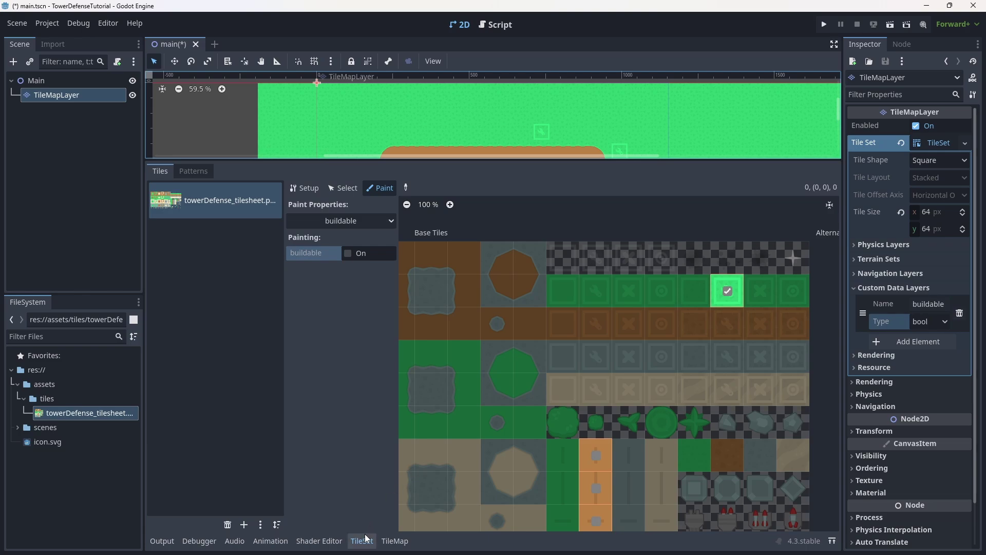
# Enlarge the scene view above the tile editor and add a navigation layer to the TileSet.
pyautogui.moveTo(534, 160); pyautogui.dragTo(606, 256)
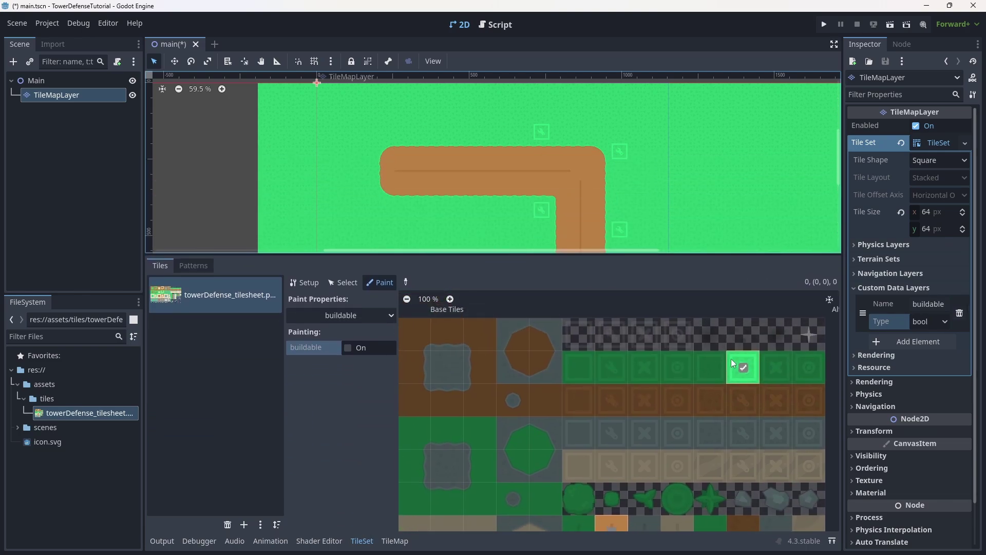
pyautogui.click(895, 270)
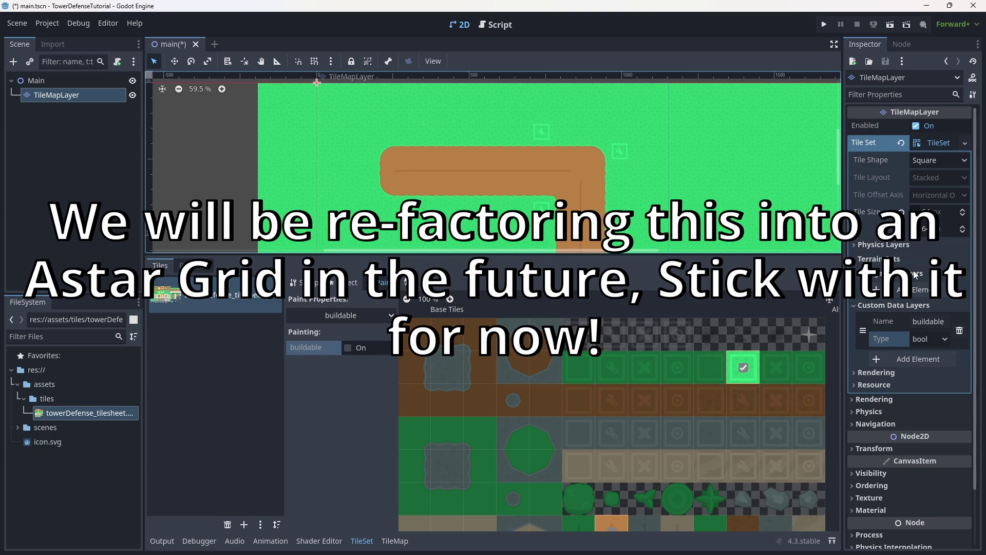
pyautogui.click(886, 306)
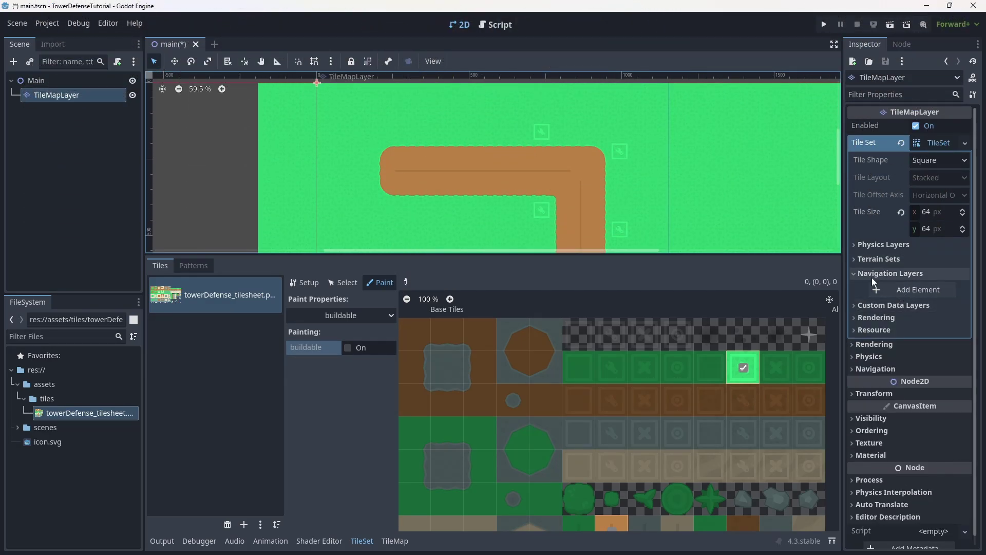
pyautogui.click(915, 290)
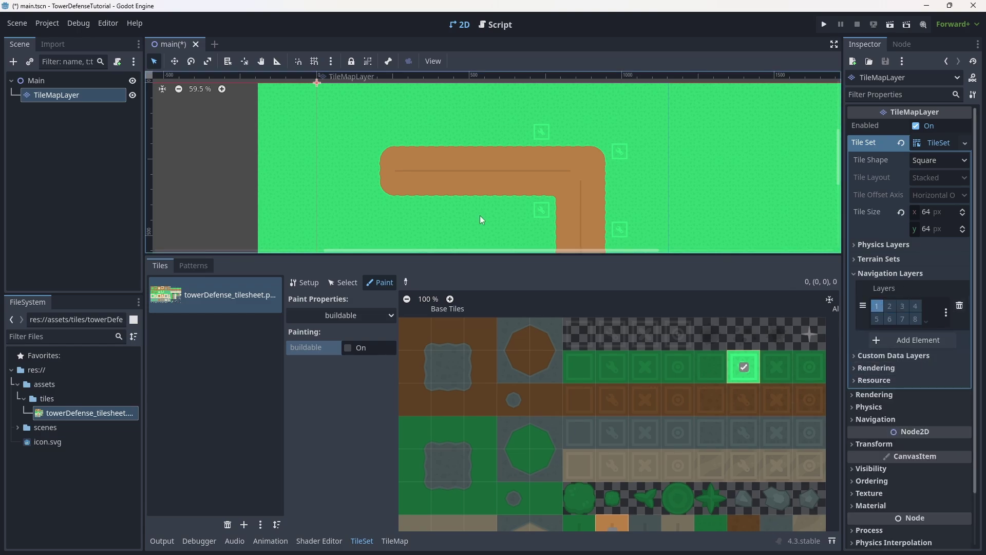
# Paint Navigation Layer 0 with the full-square polygon onto the eight orange road tiles surrounding the small grass patch.
pyautogui.click(374, 285)
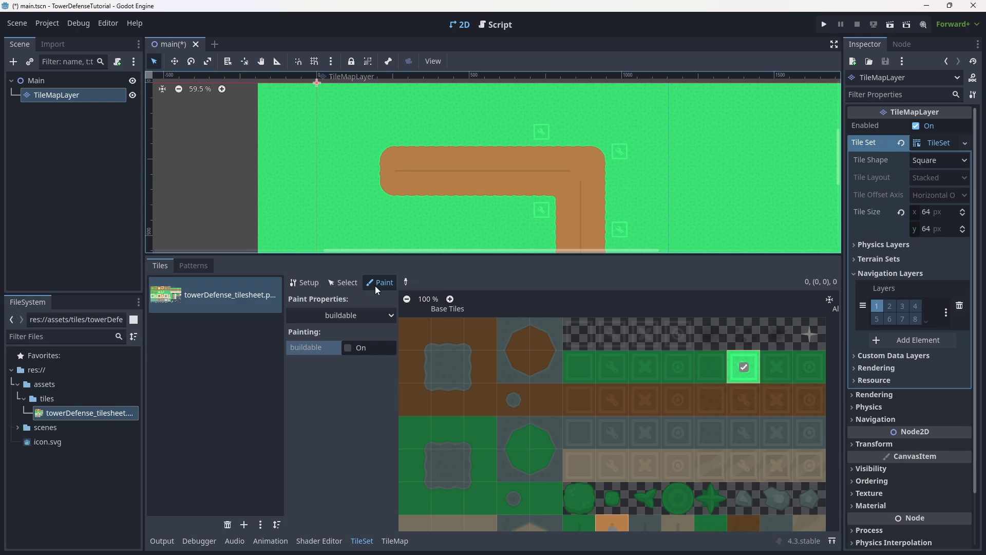
pyautogui.click(358, 314)
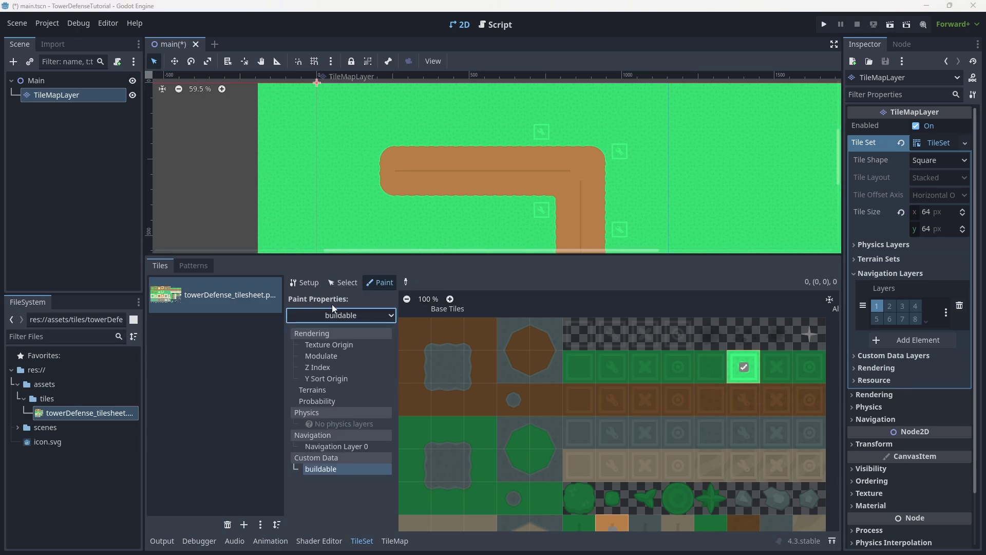
pyautogui.click(363, 447)
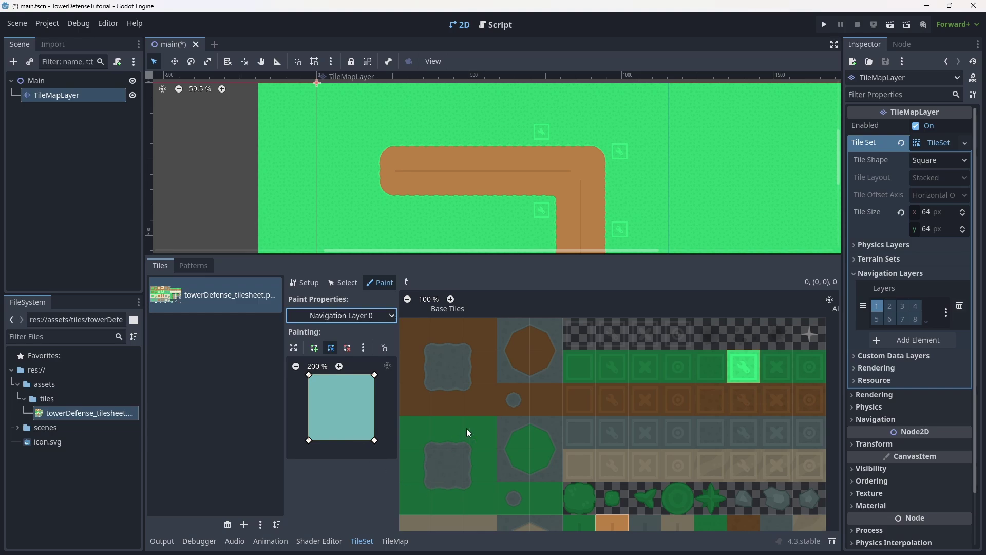
pyautogui.moveTo(768, 420); pyautogui.dragTo(810, 424, button='middle')
pyautogui.scroll(3, 618, 359)
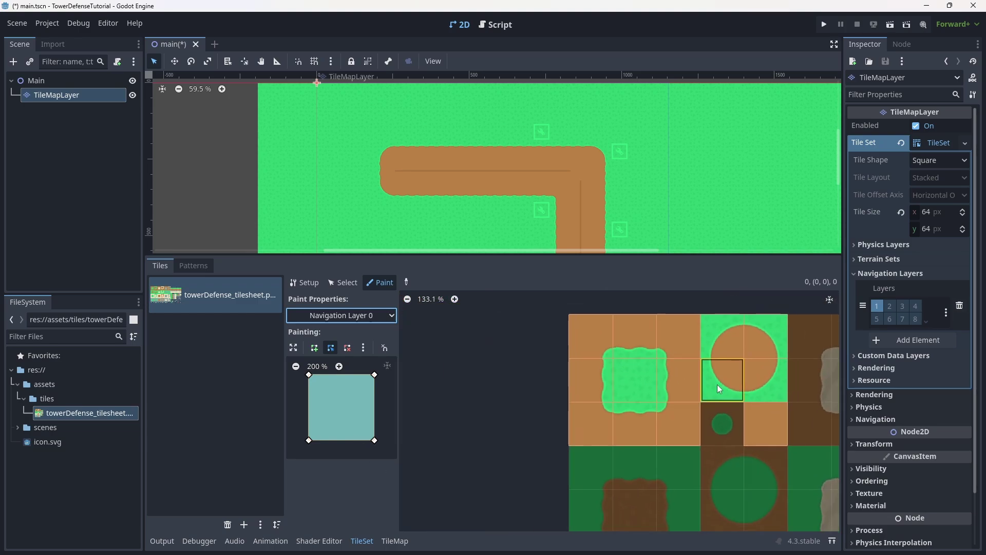
pyautogui.moveTo(717, 385); pyautogui.dragTo(663, 395, button='middle')
pyautogui.click(541, 360)
pyautogui.moveTo(541, 360)
pyautogui.mouseDown()
pyautogui.moveTo(547, 442)
pyautogui.moveTo(633, 412)
pyautogui.moveTo(610, 343)
pyautogui.moveTo(637, 350)
pyautogui.mouseUp()
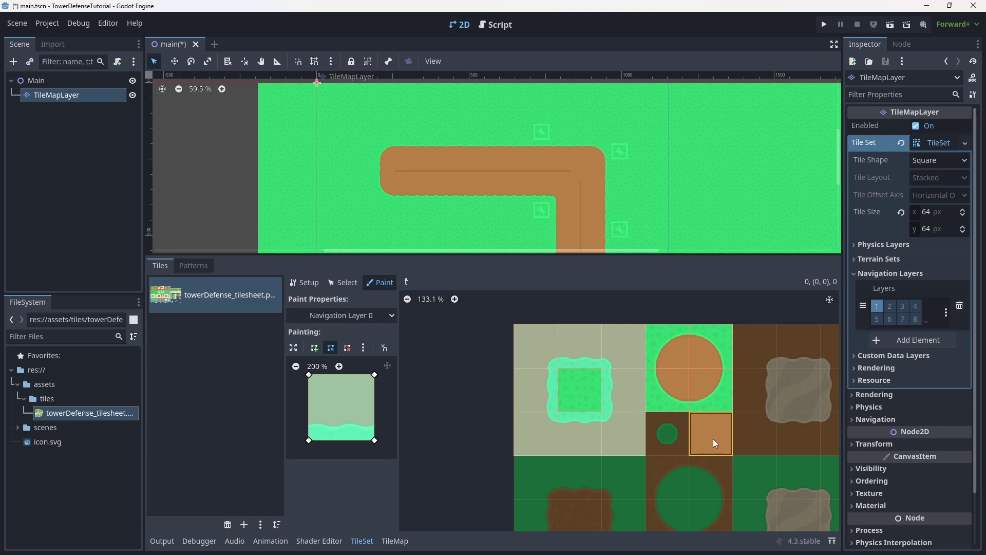
# Paint Navigation Layer 0 with the full-square polygon onto the column of straight orange road tiles.
pyautogui.scroll(-3, 714, 430)
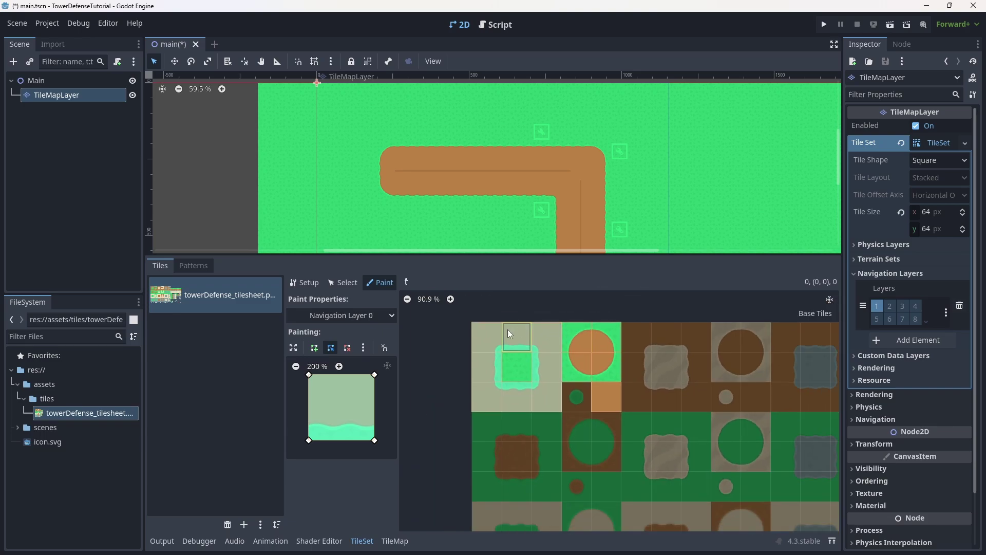
pyautogui.moveTo(756, 420); pyautogui.dragTo(578, 360, button='middle')
pyautogui.click(627, 414)
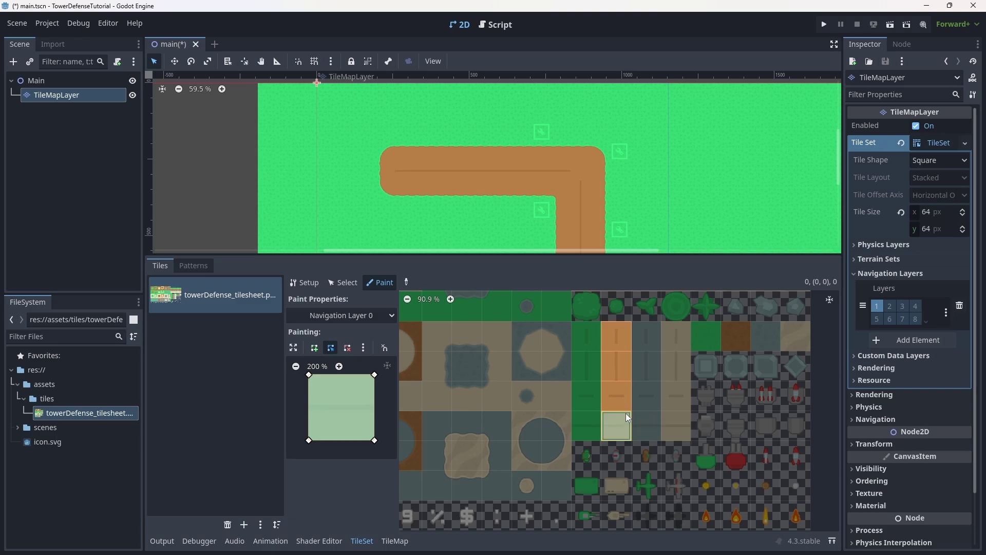
pyautogui.moveTo(601, 421); pyautogui.dragTo(765, 412, button='middle')
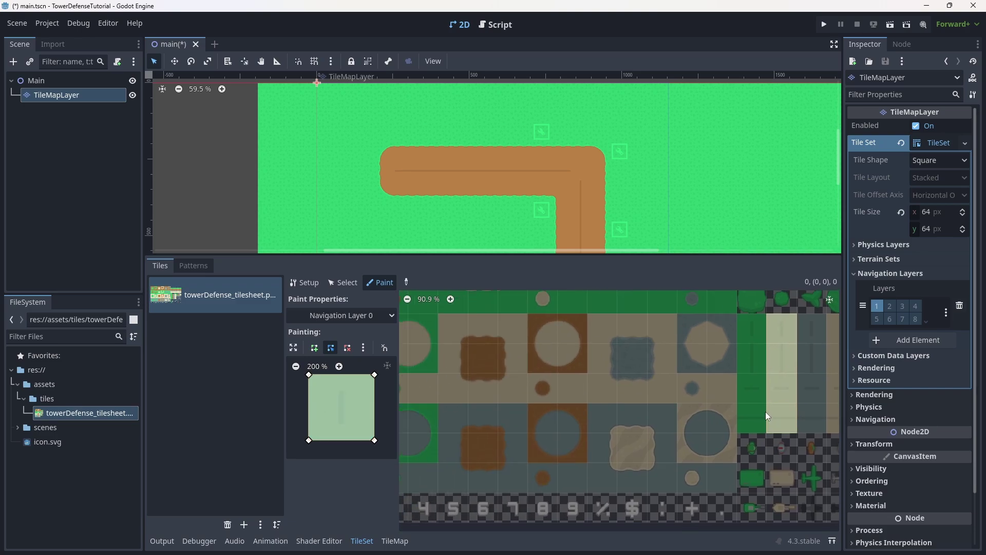
# Examine the navigation areas painted on the road tiles around the small grass patch in the tilesheet.
pyautogui.scroll(-4, 662, 398)
pyautogui.moveTo(528, 323); pyautogui.dragTo(621, 407, button='middle')
pyautogui.scroll(5, 605, 403)
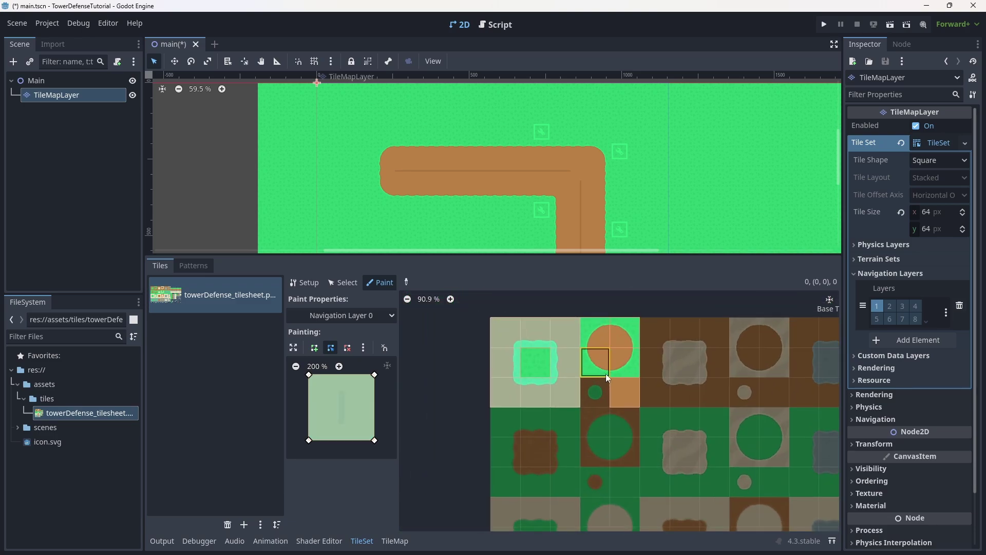
pyautogui.scroll(-2, 643, 395)
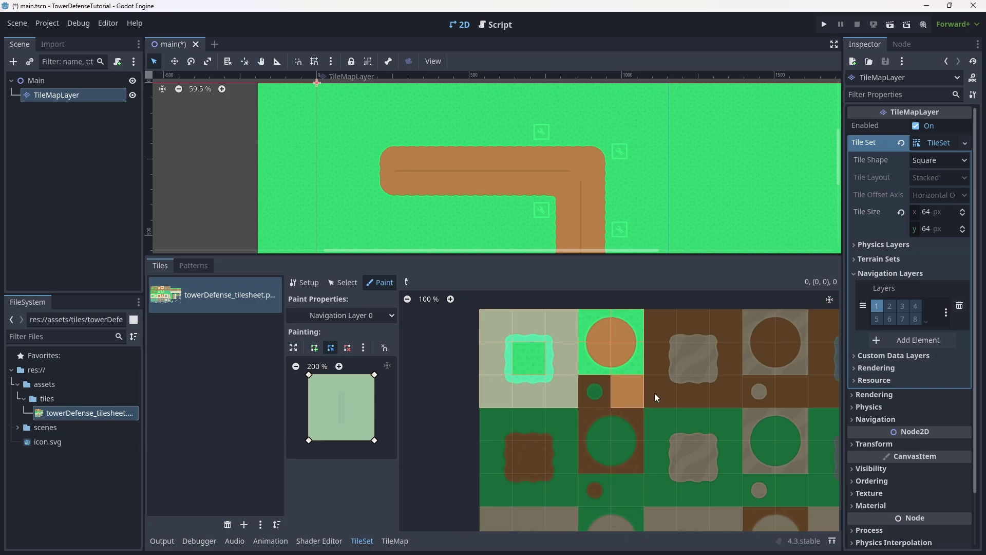
pyautogui.moveTo(727, 414); pyautogui.dragTo(701, 404, button='middle')
pyautogui.scroll(8, 506, 329)
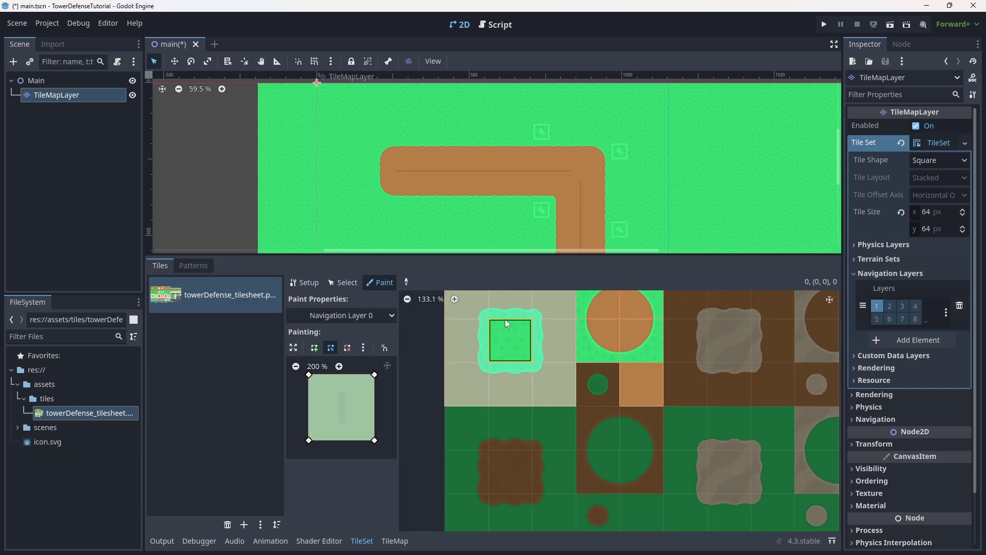
pyautogui.moveTo(518, 350); pyautogui.dragTo(560, 393, button='middle')
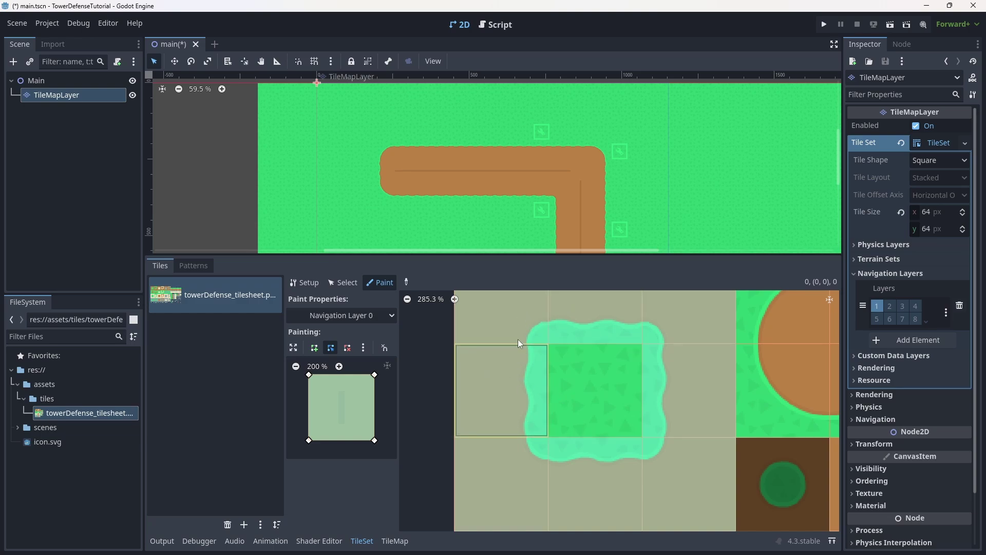
pyautogui.click(570, 352)
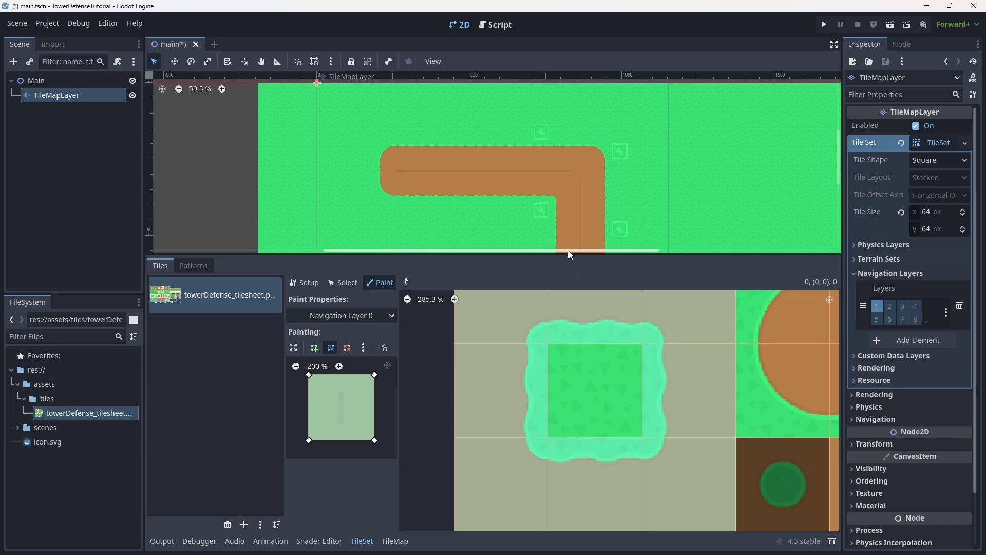
# Enlarge the scene view above the tile editor to show the whole map and save the scene.
pyautogui.moveTo(566, 255); pyautogui.dragTo(580, 426)
pyautogui.scroll(-3, 568, 298)
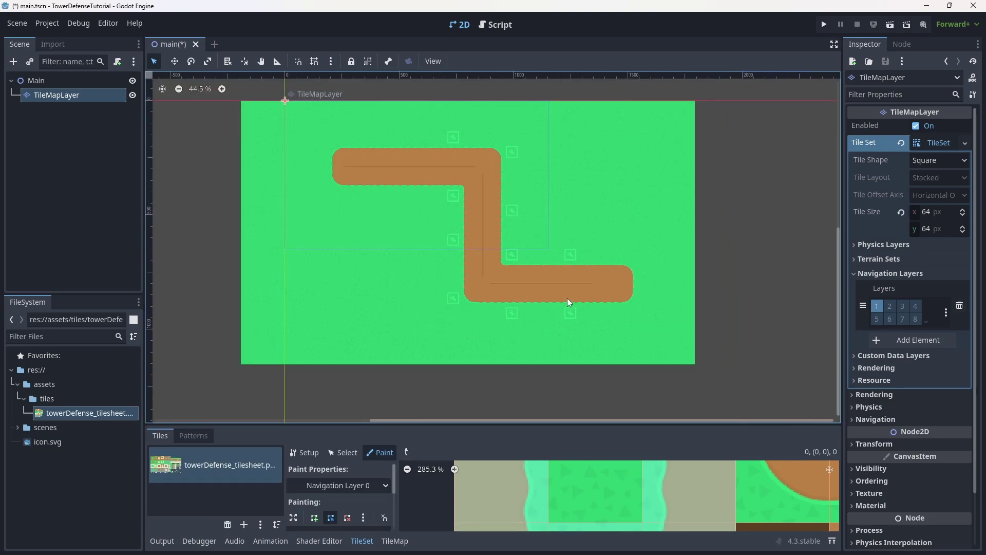
pyautogui.hotkey('ctrl', 's')
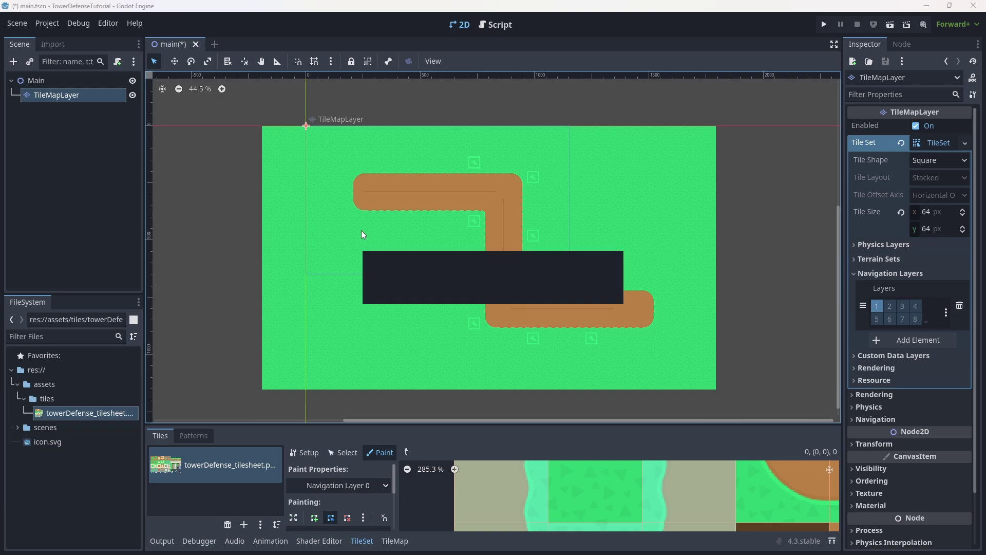
pyautogui.click(75, 111)
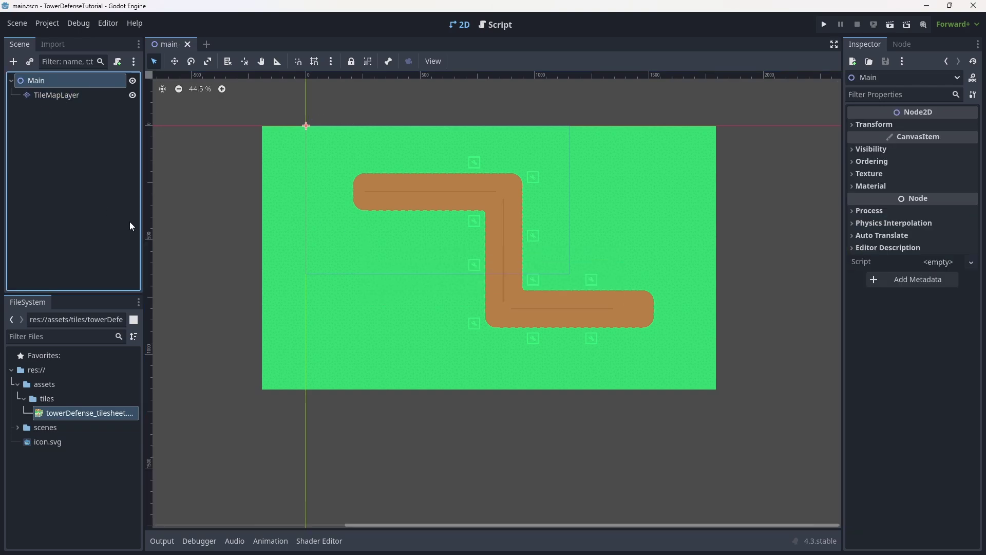
pyautogui.hotkey('ctrl', 'a')
pyautogui.click(591, 442)
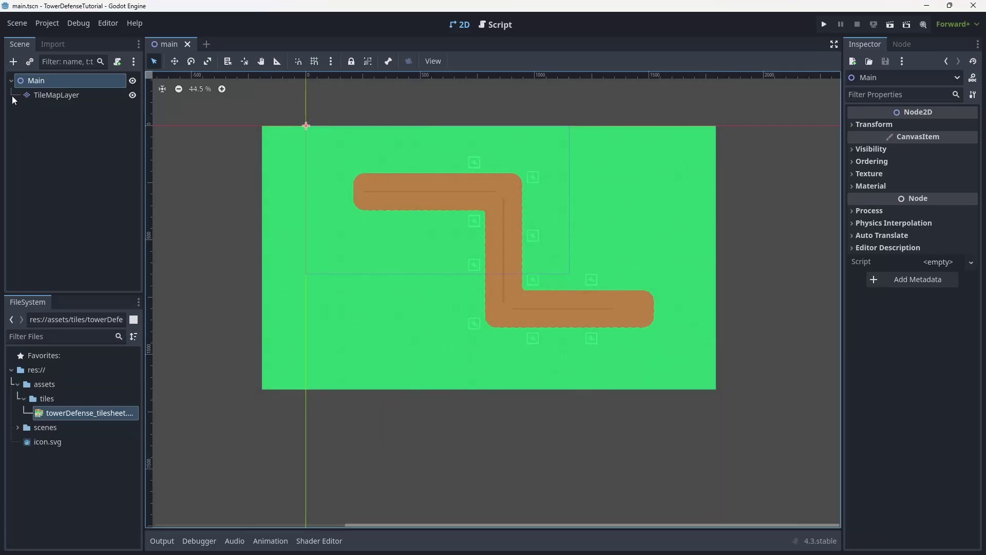
# Add a Camera2D node as a child of Main.
pyautogui.rightClick(31, 84)
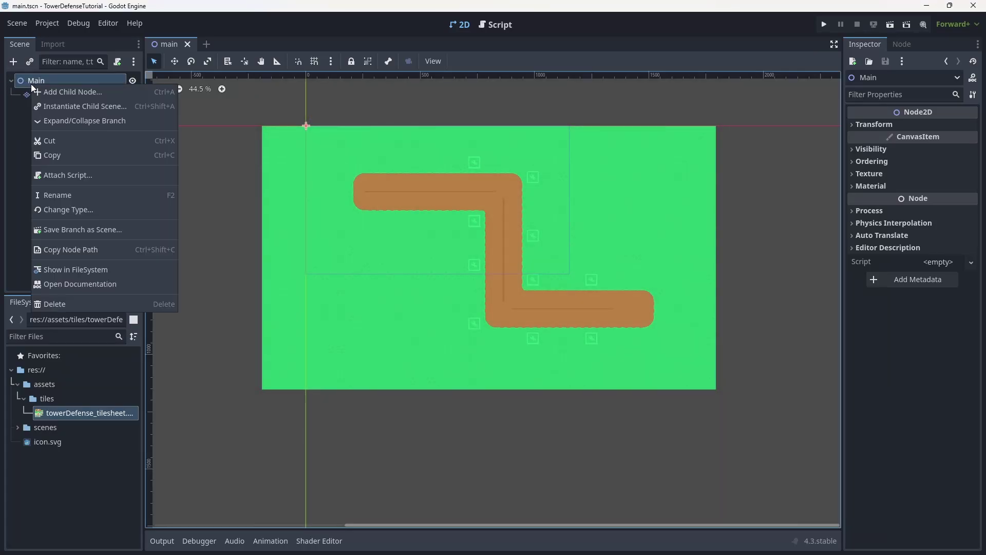
pyautogui.click(66, 92)
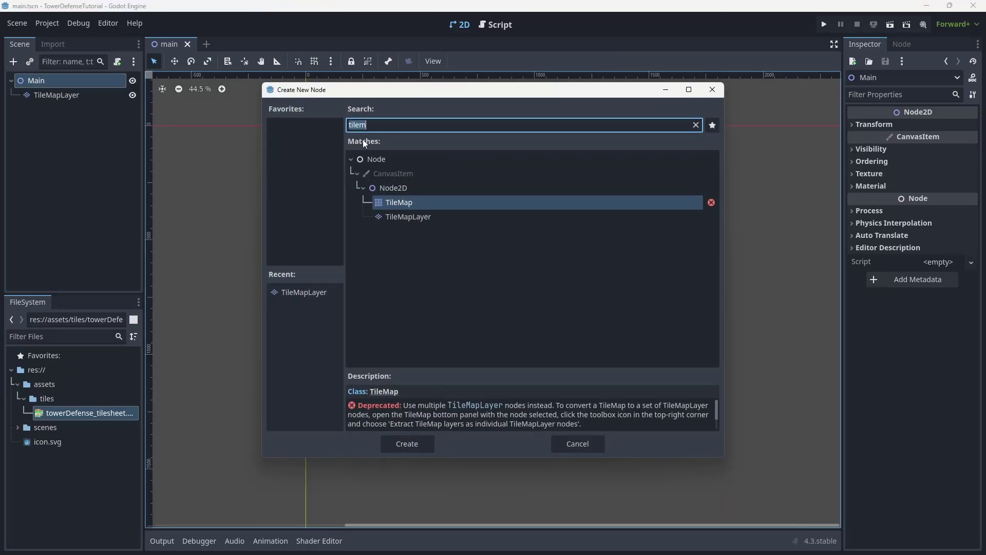
pyautogui.write('camera')
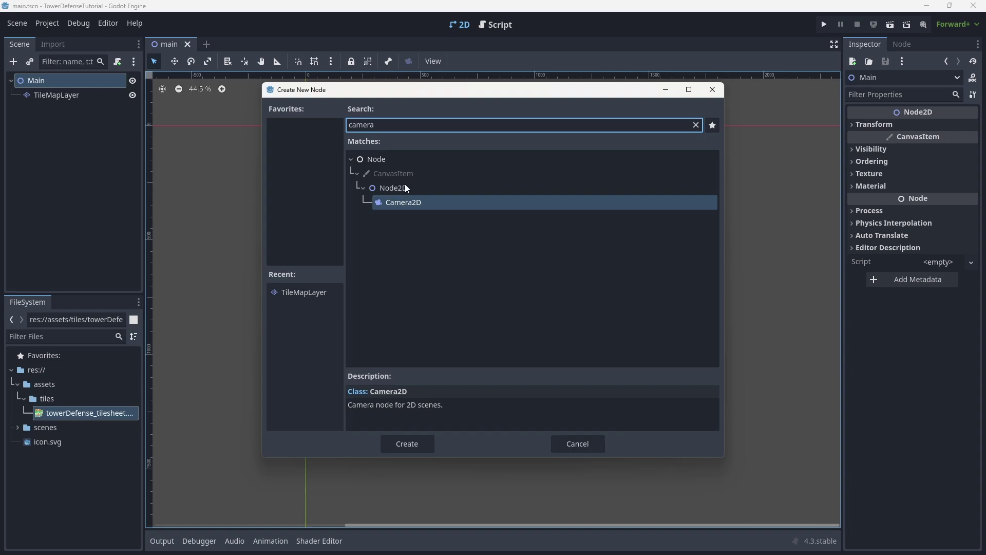
pyautogui.doubleClick(420, 200)
# Move the camera so its frame is centred over the tile map.
pyautogui.scroll(-2, 438, 193)
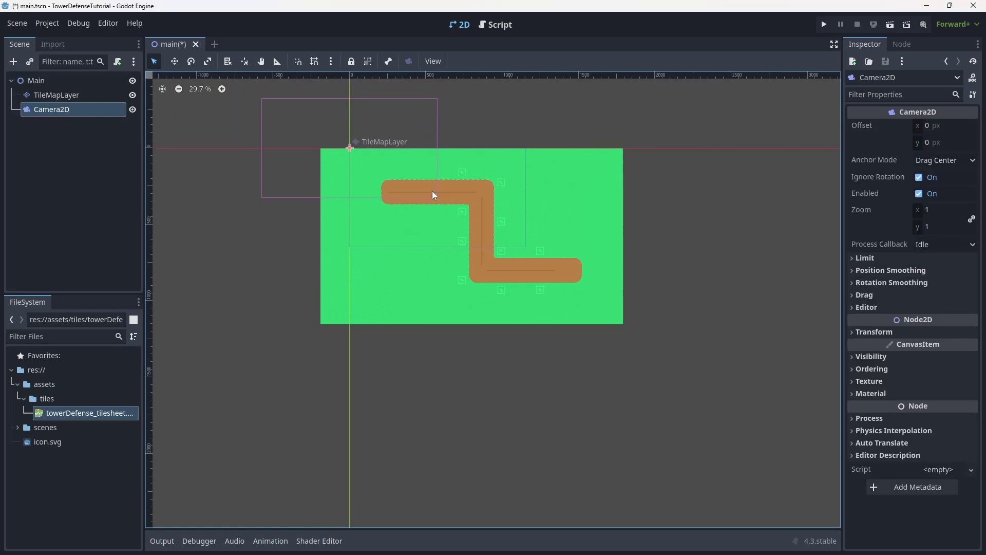
pyautogui.click(174, 61)
pyautogui.moveTo(285, 173); pyautogui.dragTo(407, 263)
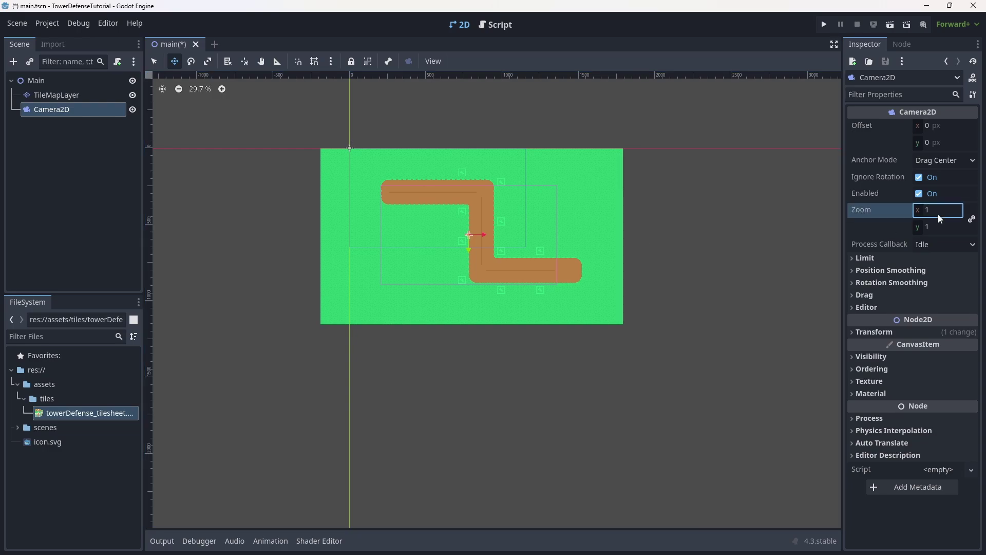
# Set the camera's zoom to 0.5 on both axes and save the scene.
pyautogui.write('0.5')
pyautogui.press('Return')
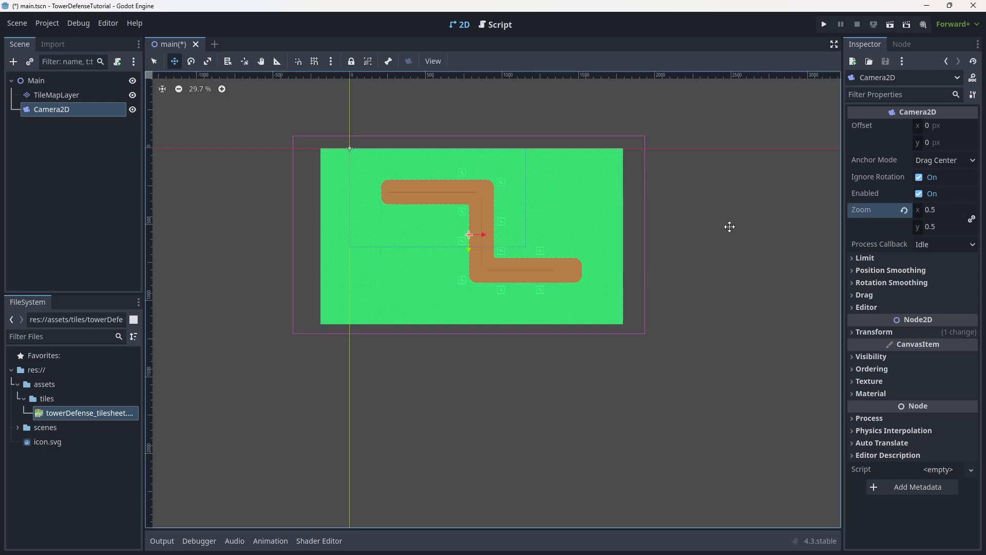
pyautogui.hotkey('ctrl', 's')
pyautogui.moveTo(474, 215); pyautogui.dragTo(482, 276, button='middle')
pyautogui.scroll(1, 482, 276)
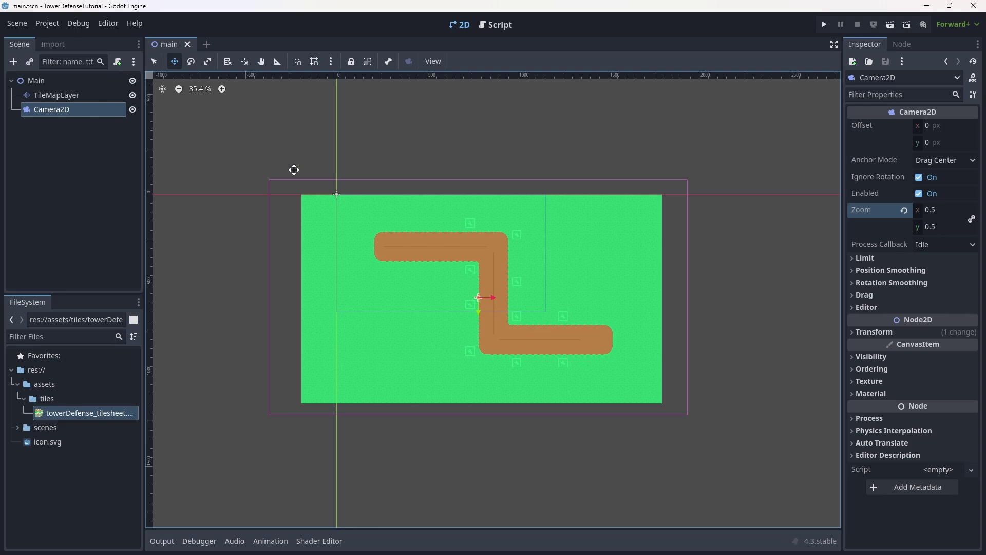
# Run the project with the current scene chosen as the main scene, and close the game window.
pyautogui.click(825, 27)
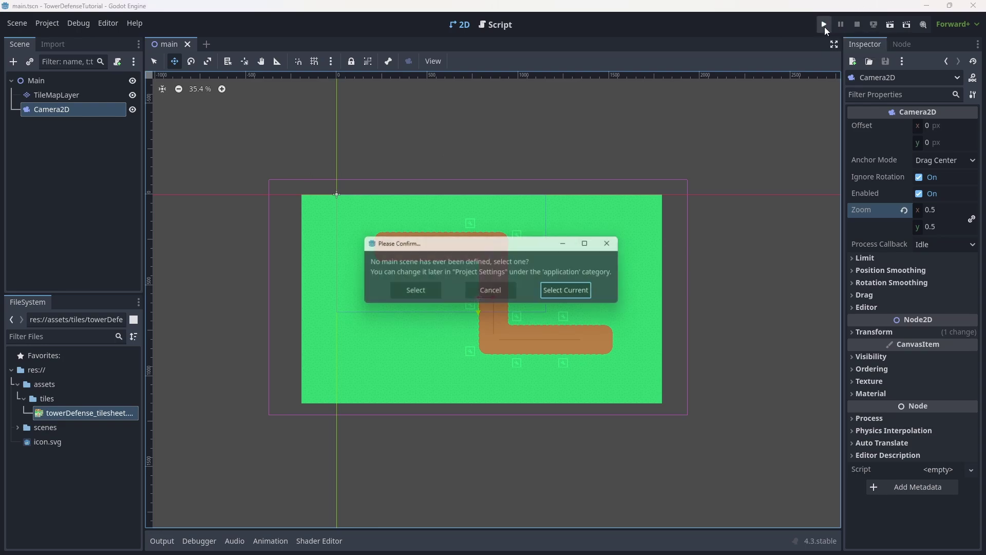
pyautogui.click(578, 292)
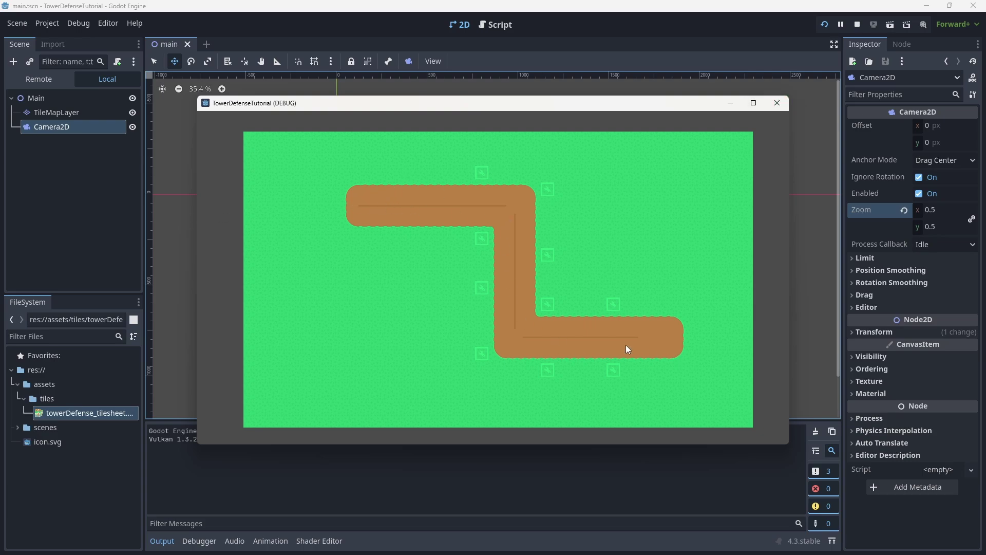
pyautogui.click(777, 102)
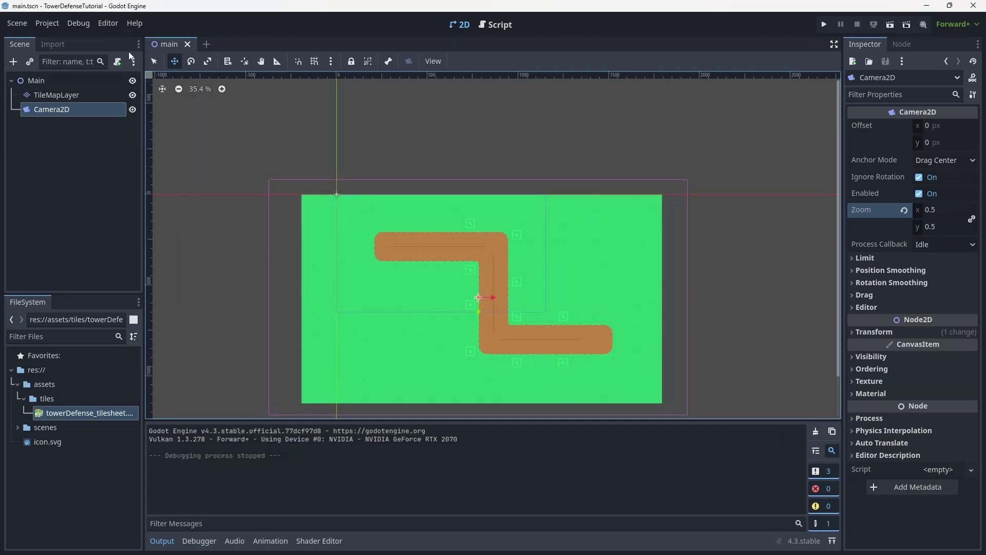
# Enable the Visible Navigation debug option, run the project to check the road's navigation coverage, and close the game window.
pyautogui.click(108, 24)
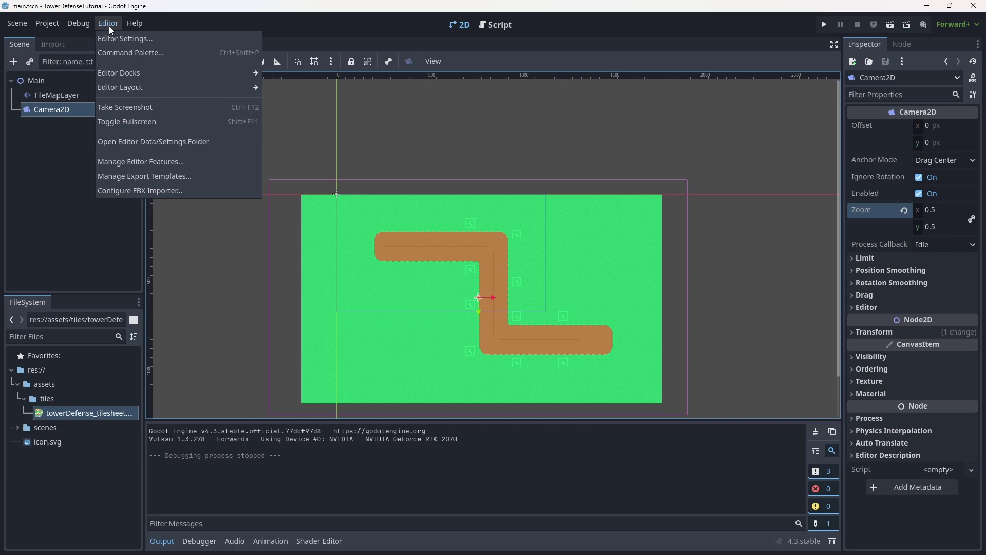
pyautogui.moveTo(85, 21)
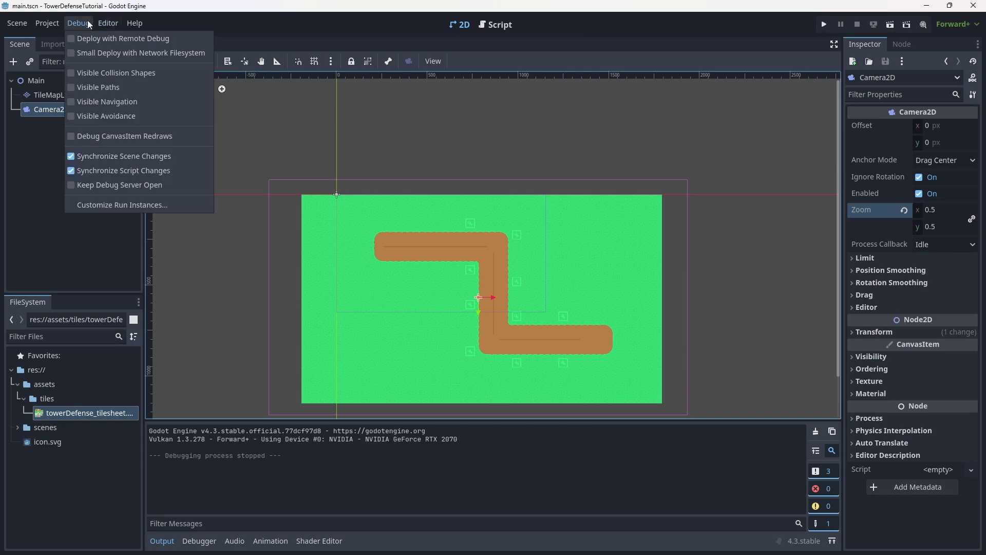
pyautogui.click(114, 102)
pyautogui.click(610, 143)
pyautogui.press('F5')
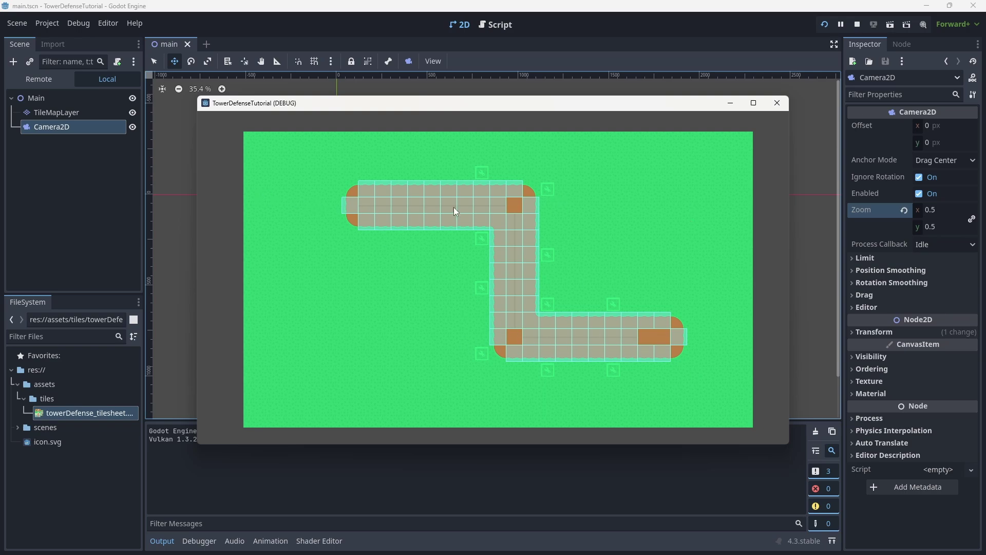
pyautogui.click(778, 103)
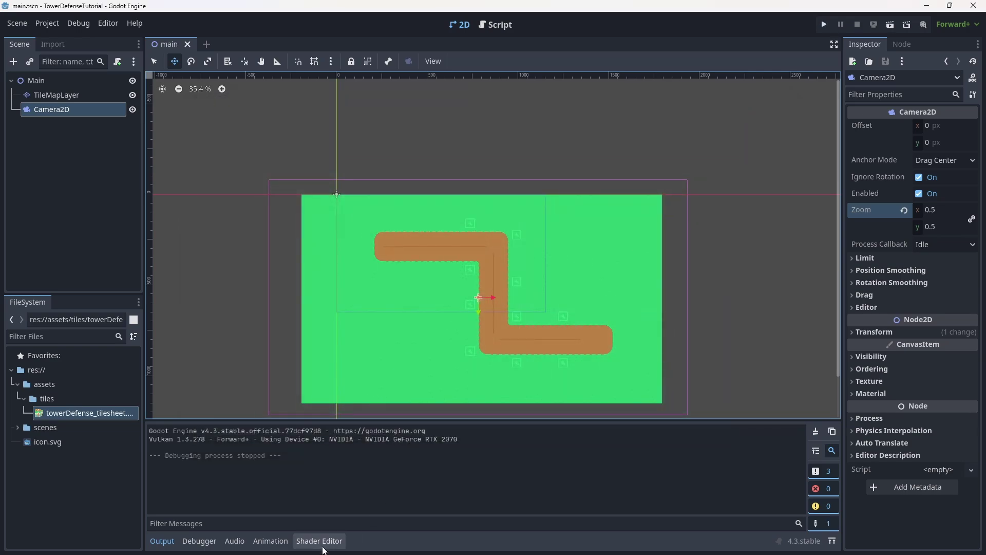
# Reopen the TileMapLayer's TileSet in an enlarged editor and paint Navigation Layer 0 onto the plain orange road tile.
pyautogui.click(80, 96)
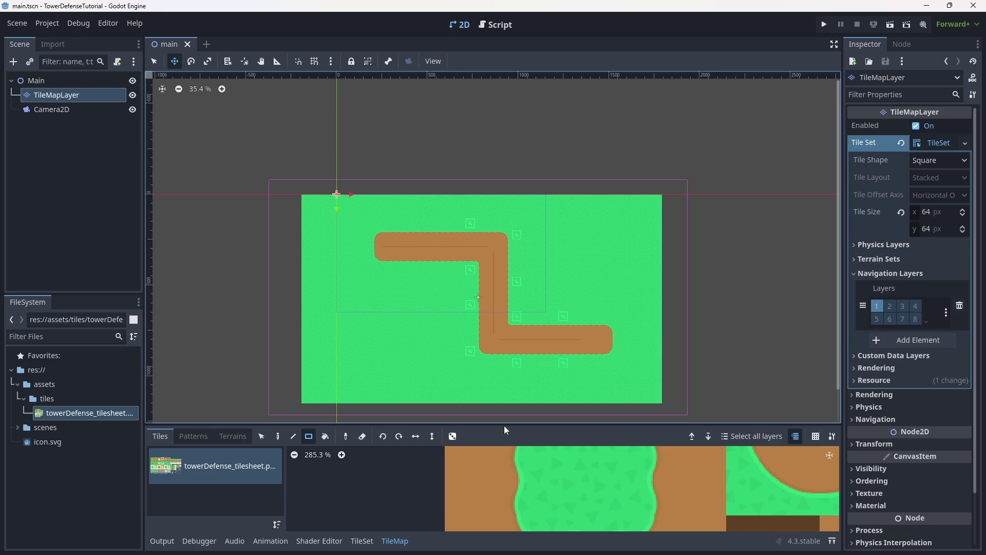
pyautogui.moveTo(538, 424); pyautogui.dragTo(513, 108)
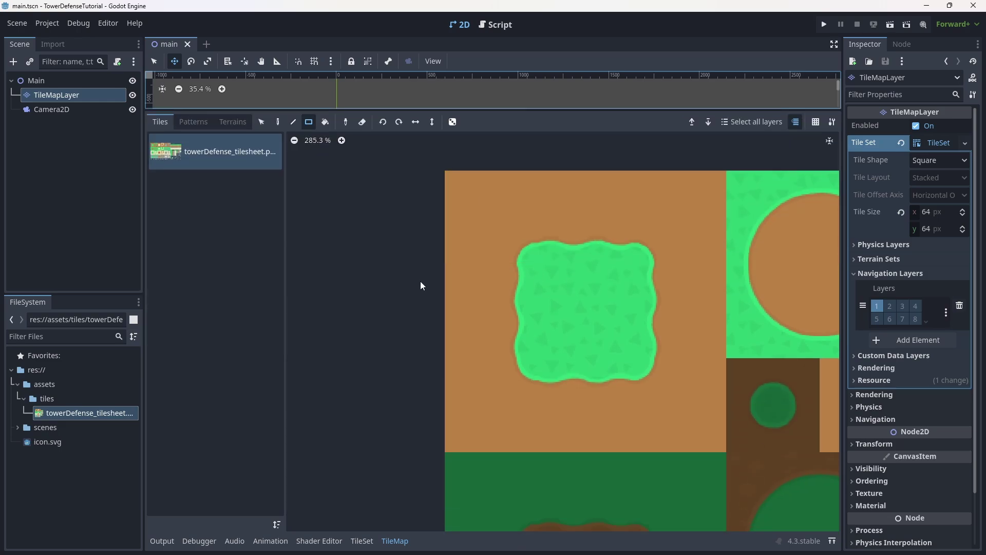
pyautogui.click(362, 540)
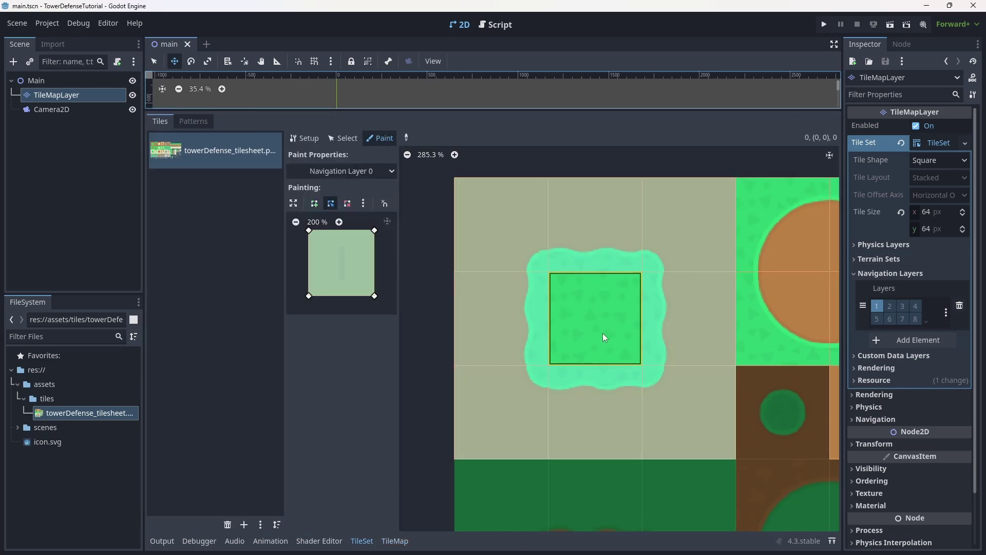
pyautogui.moveTo(715, 334); pyautogui.dragTo(397, 244, button='middle')
pyautogui.click(581, 315)
pyautogui.scroll(-5, 705, 376)
pyautogui.moveTo(705, 376); pyautogui.dragTo(375, 226, button='middle')
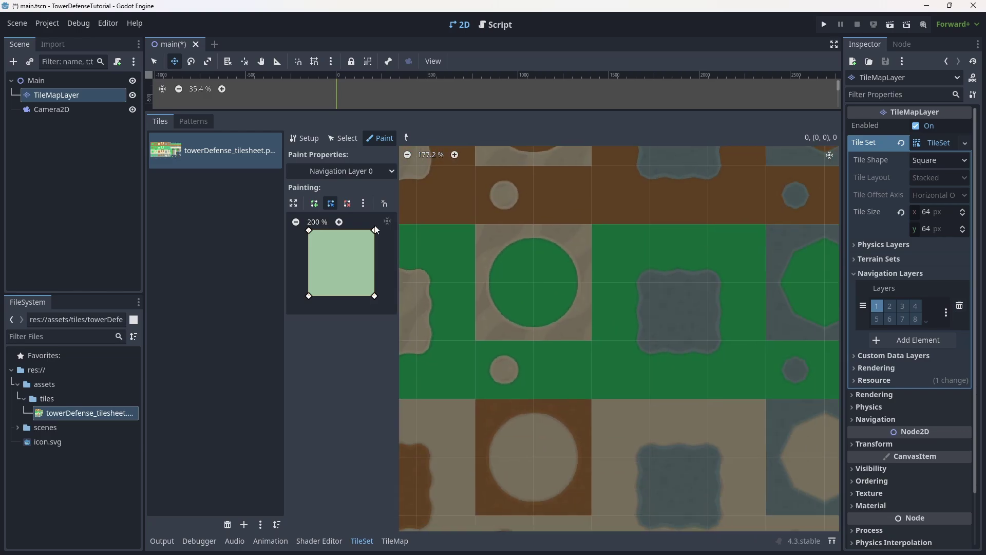
pyautogui.keyDown('ctrl'); pyautogui.scroll(-4, 639, 291); pyautogui.keyUp('ctrl')
pyautogui.moveTo(537, 267); pyautogui.dragTo(494, 252, button='middle')
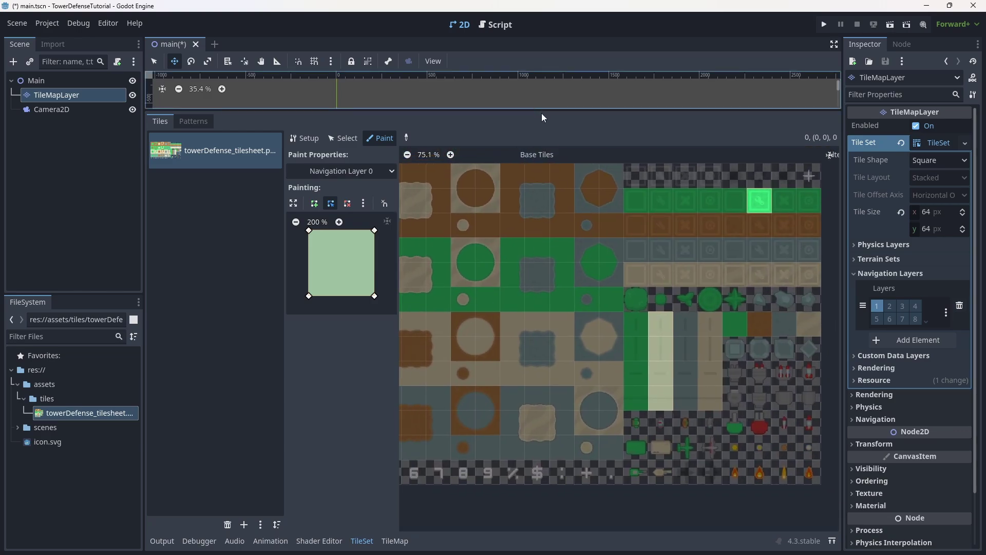
# Run the project again to check the road's navigation coverage, close the game window, and enlarge the scene view.
pyautogui.click(824, 24)
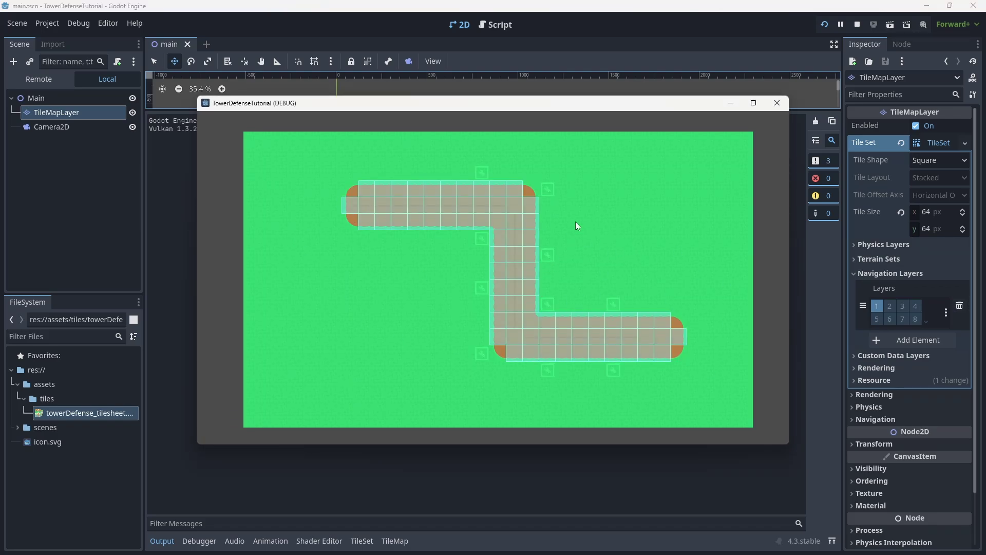
pyautogui.click(779, 103)
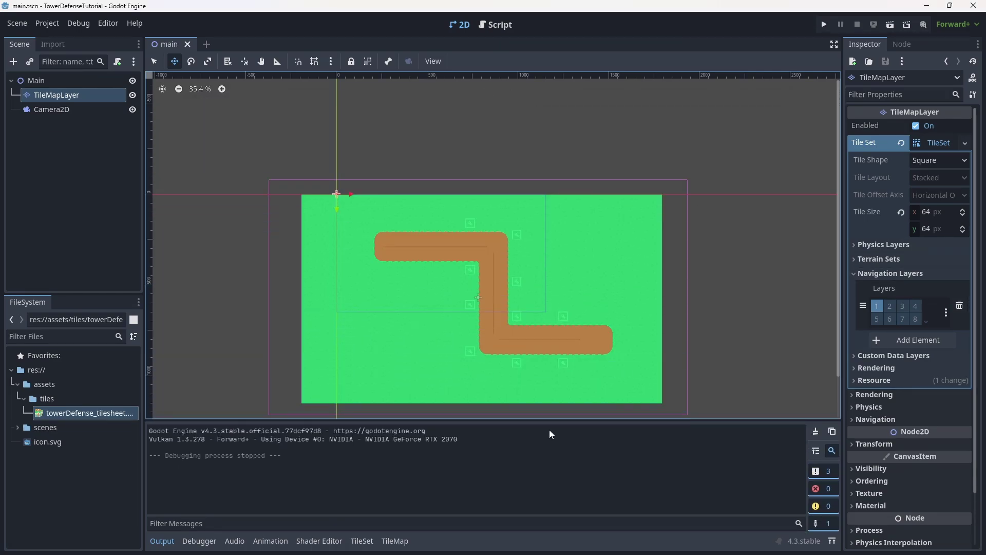
pyautogui.moveTo(474, 107); pyautogui.dragTo(478, 420)
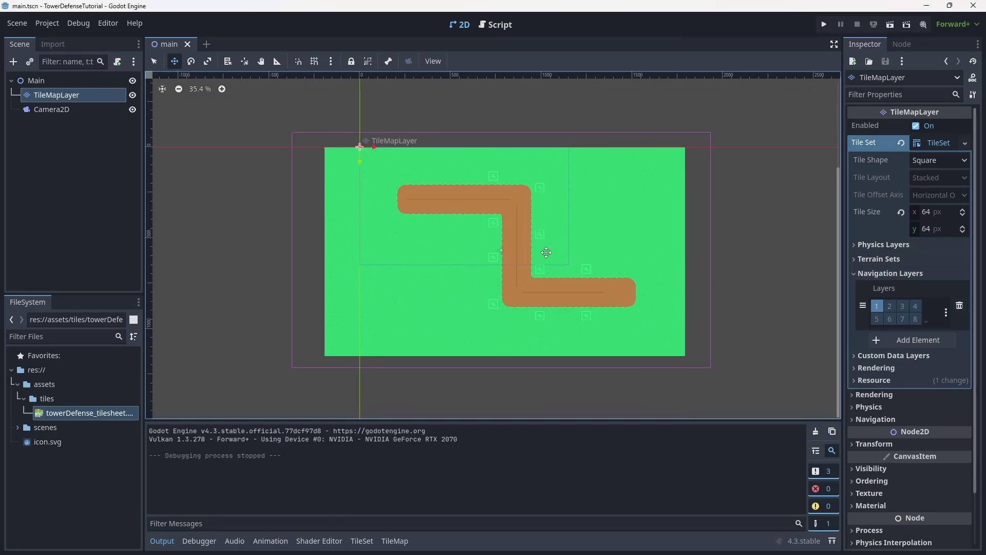